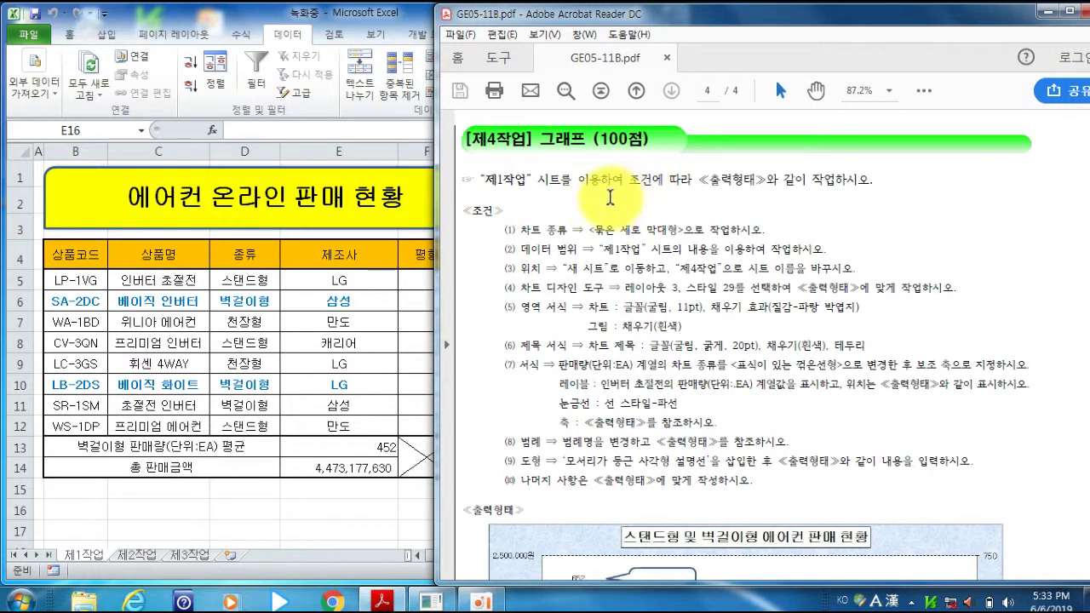
- Compare the chart task's conditions and sample output in the PDF with the data table on the 제1작업 sheet in Excel
scroll(674, 270, "down", 3)
scroll(675, 270, "down", 1)
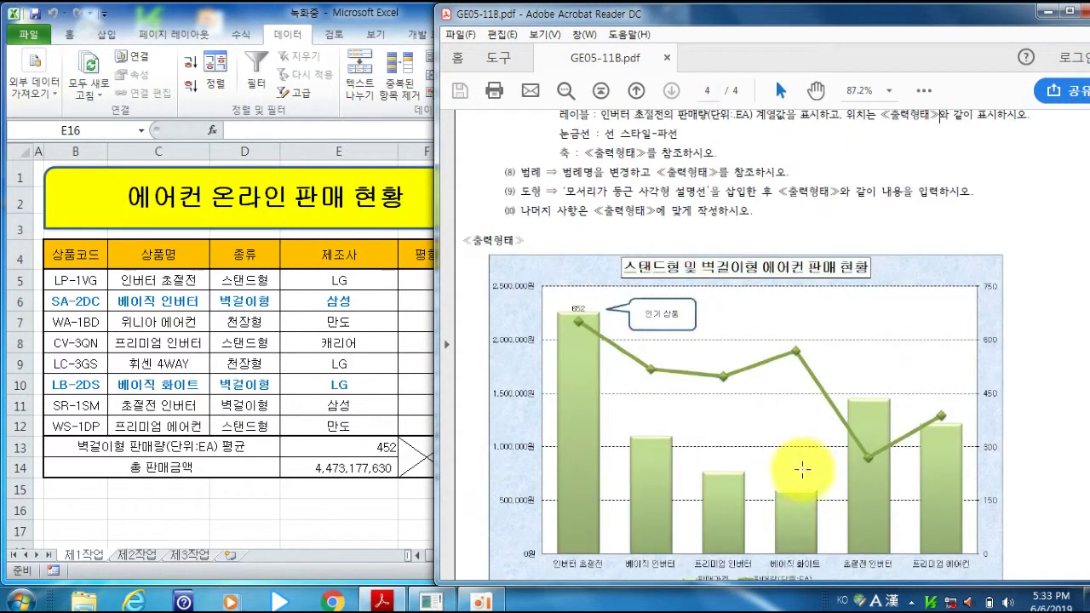
scroll(811, 301, "up", 3)
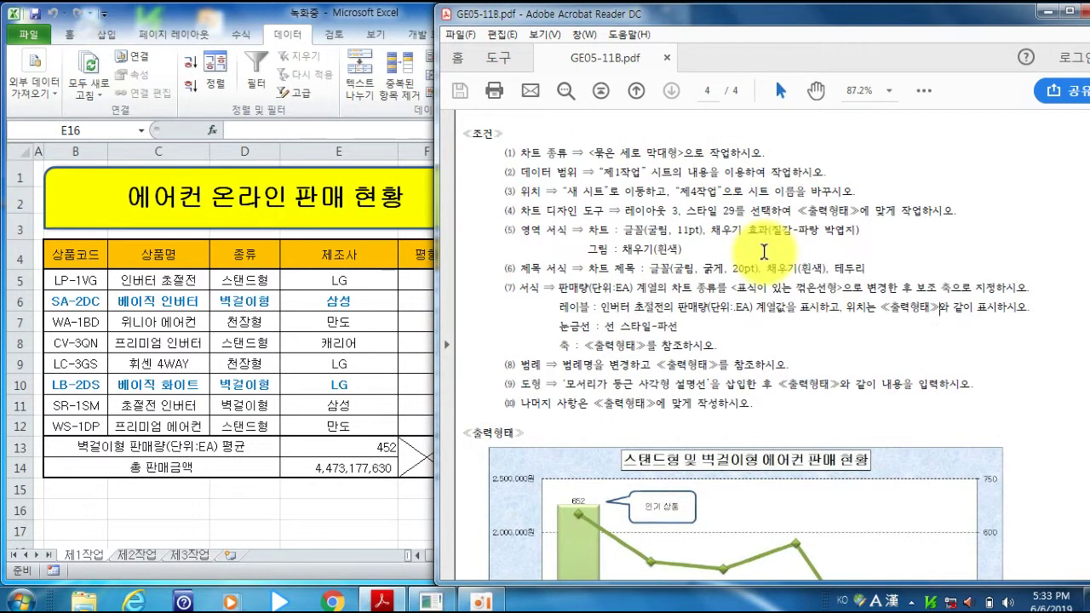
scroll(754, 283, "down", 4)
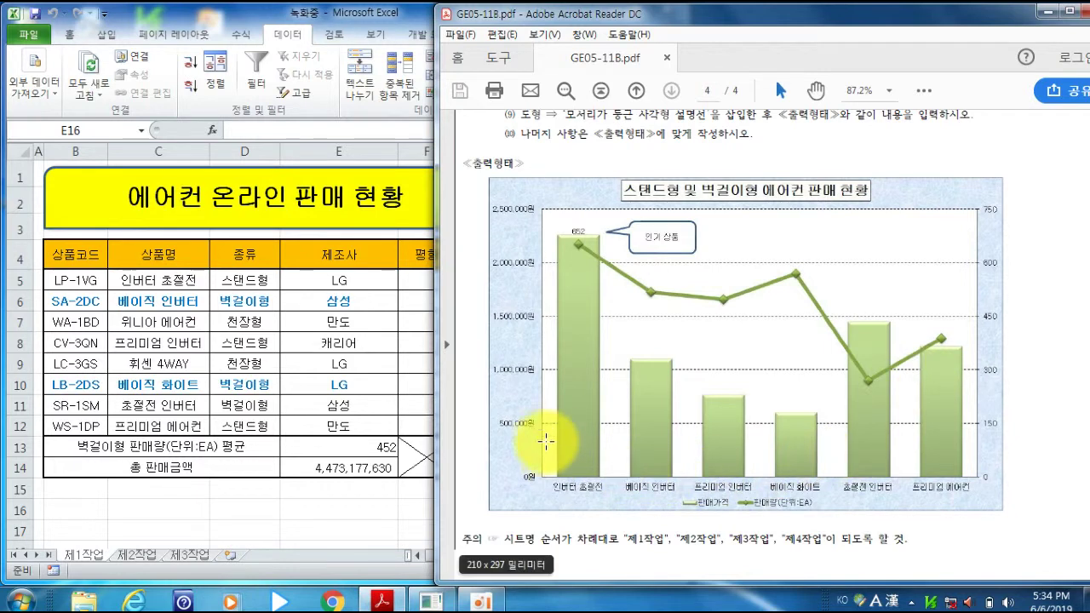
scroll(582, 382, "up", 4)
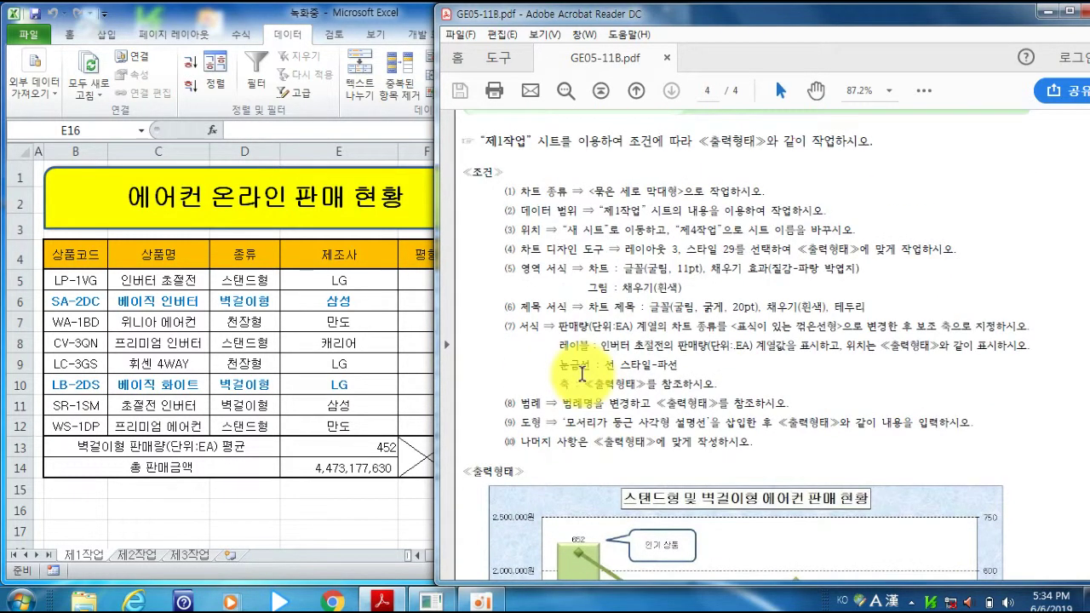
left_click(235, 25)
left_click_drag(687, 404, 806, 421)
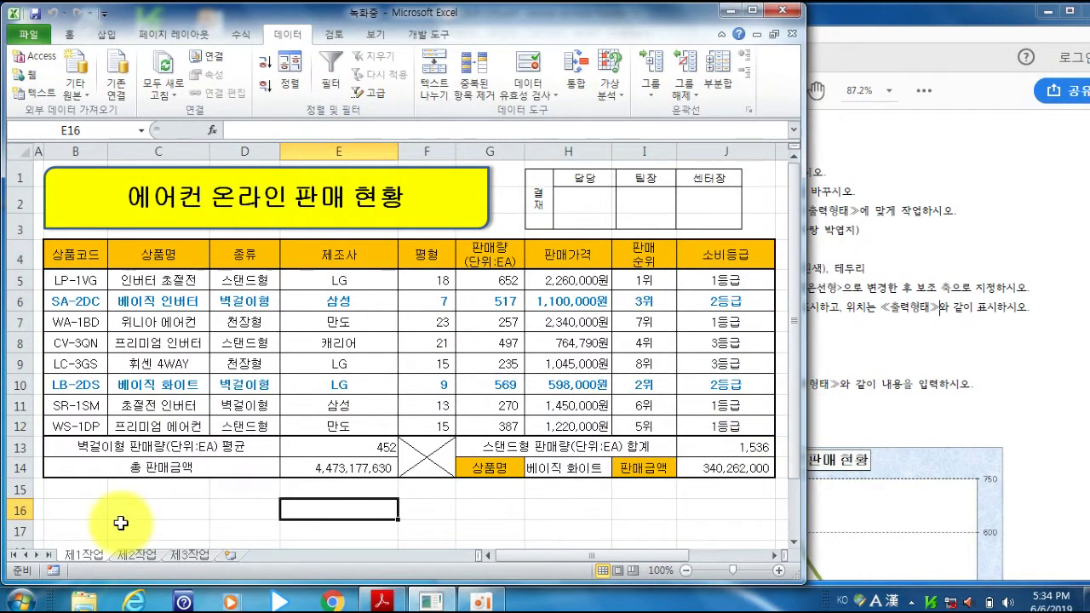
left_click(938, 26)
scroll(930, 183, "down", 6)
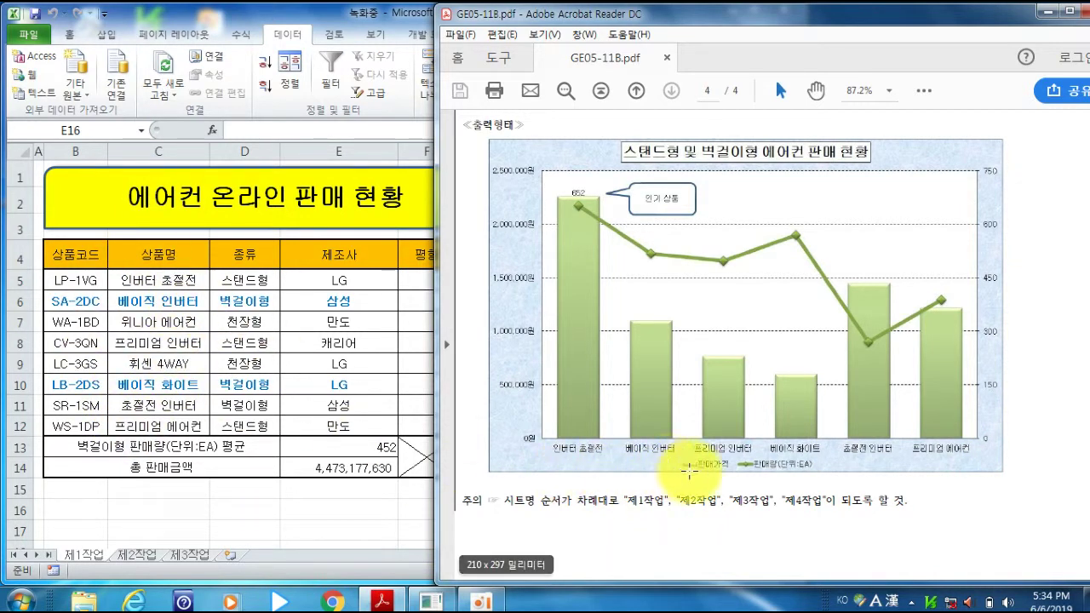
left_click(318, 28)
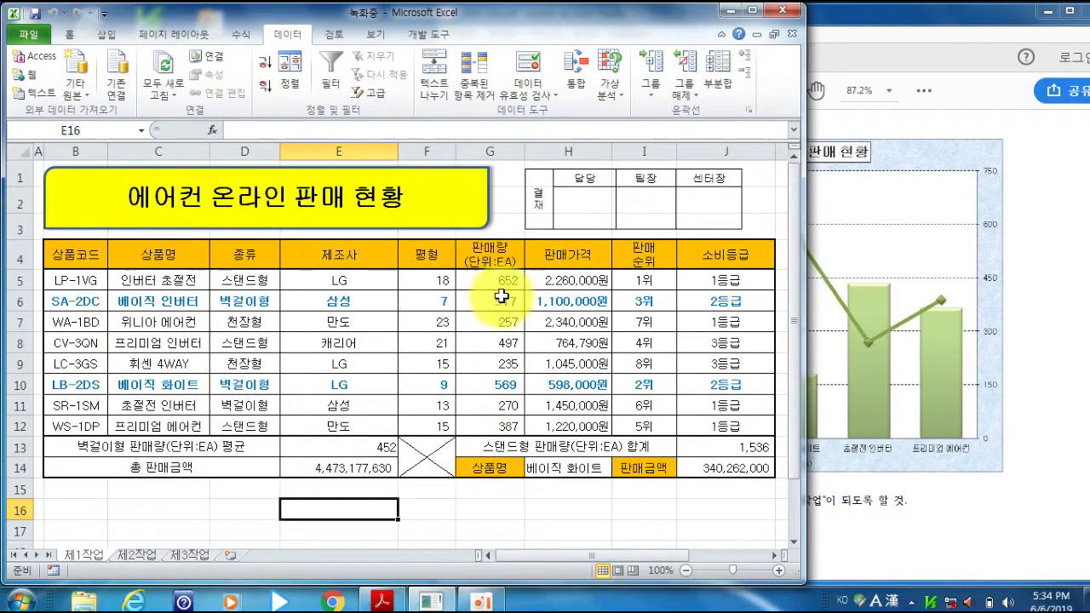
left_click(916, 26)
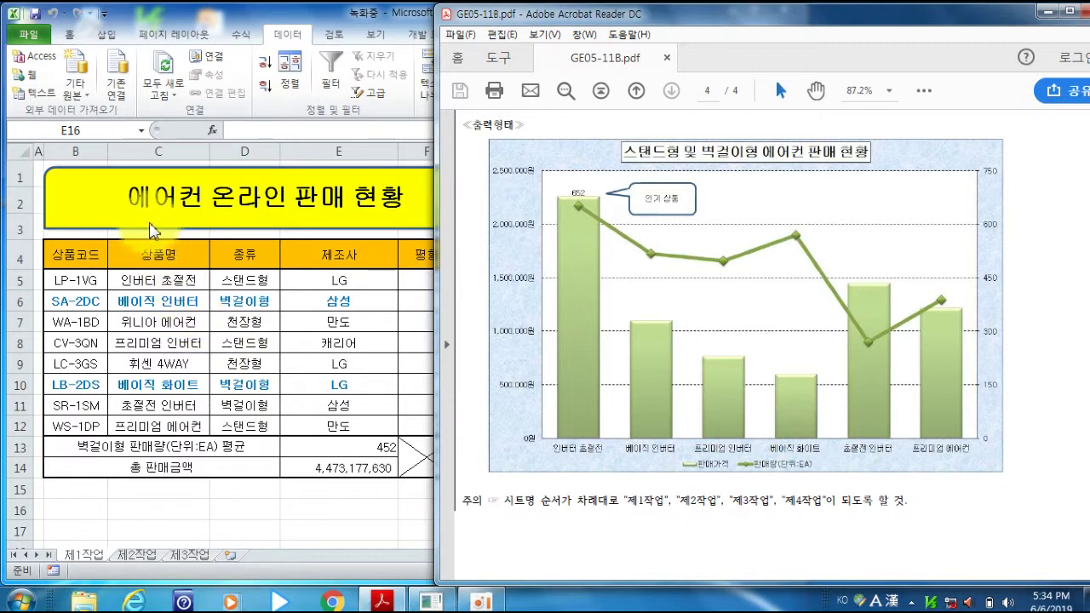
- In Excel, select the 상품명 header and the names of the 스탠드형 and 벽걸이형 products (C4:C6, C8, C10:C12)
left_click(163, 256)
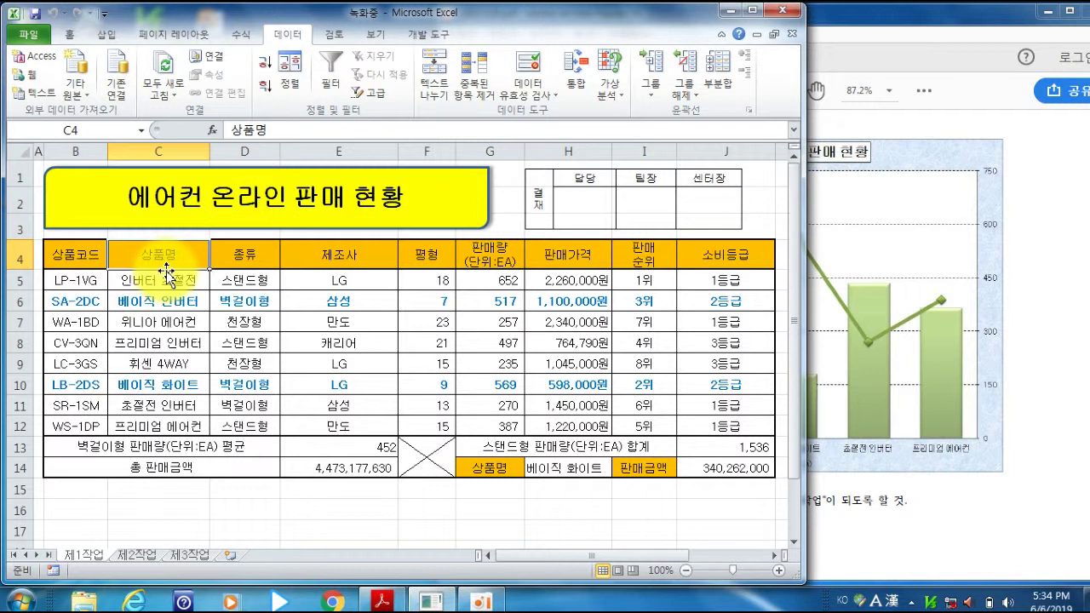
left_click(150, 280)
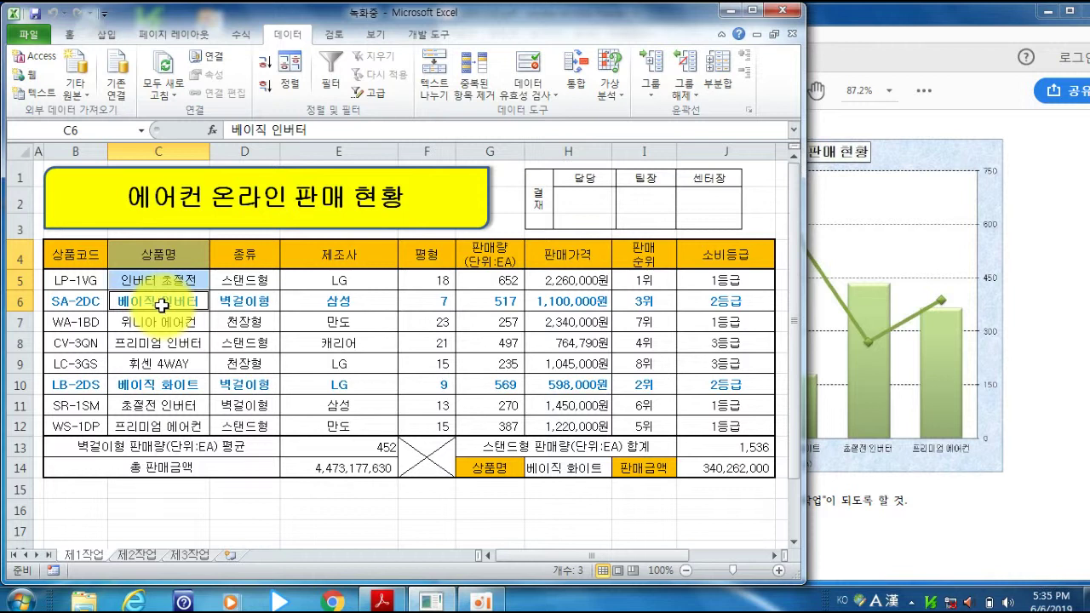
left_click(175, 386, "ctrl")
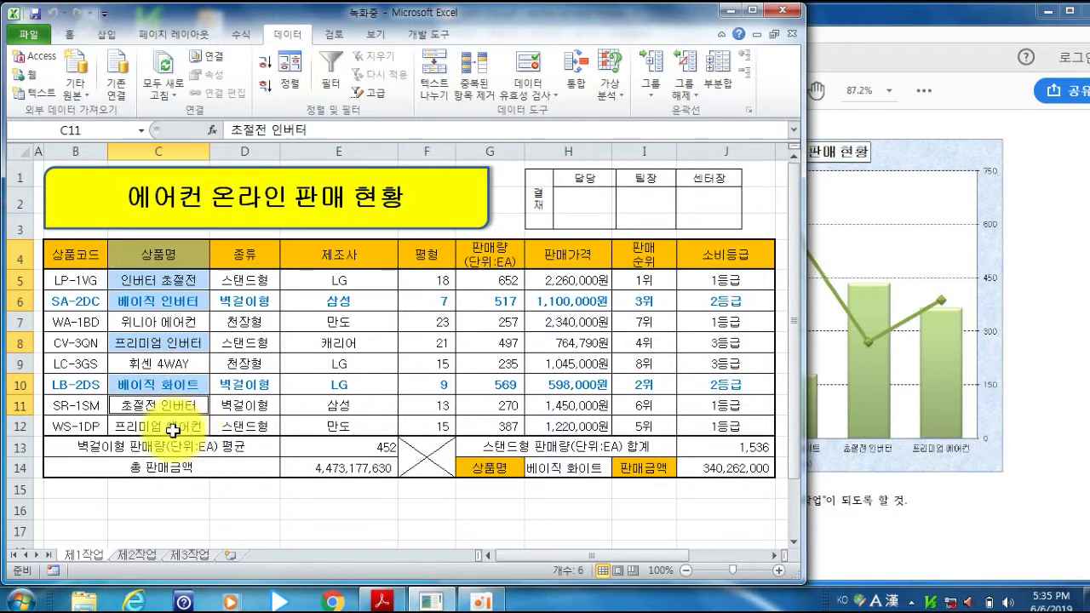
left_click(184, 428, "ctrl")
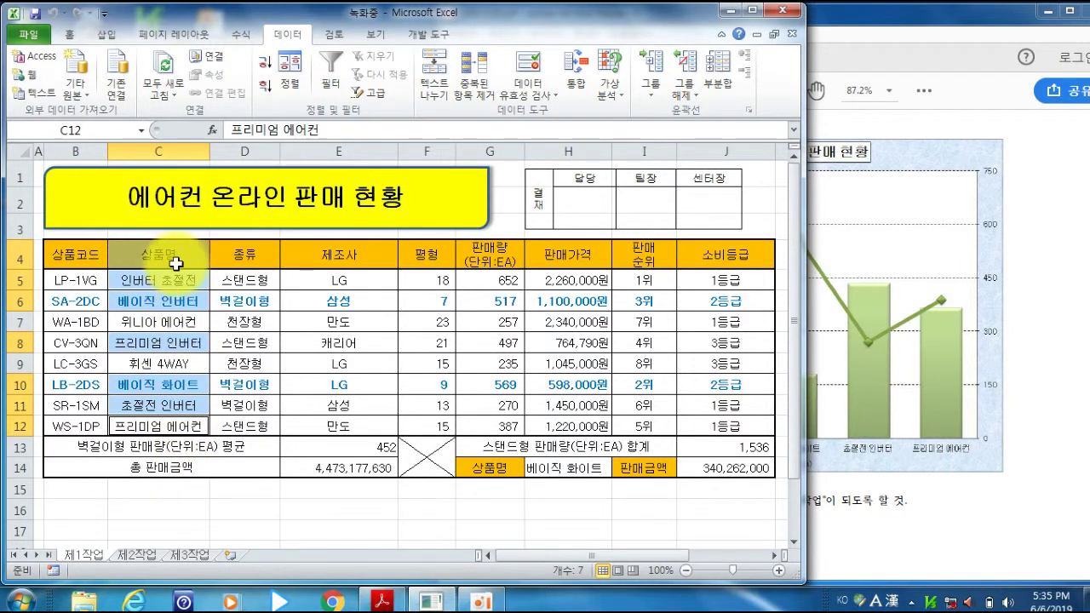
- Extend the selection with the 판매량(단위:EA) and 판매가격 headers and values for the same products (G4:H6, G8:H8, G10:H12)
left_click(932, 17)
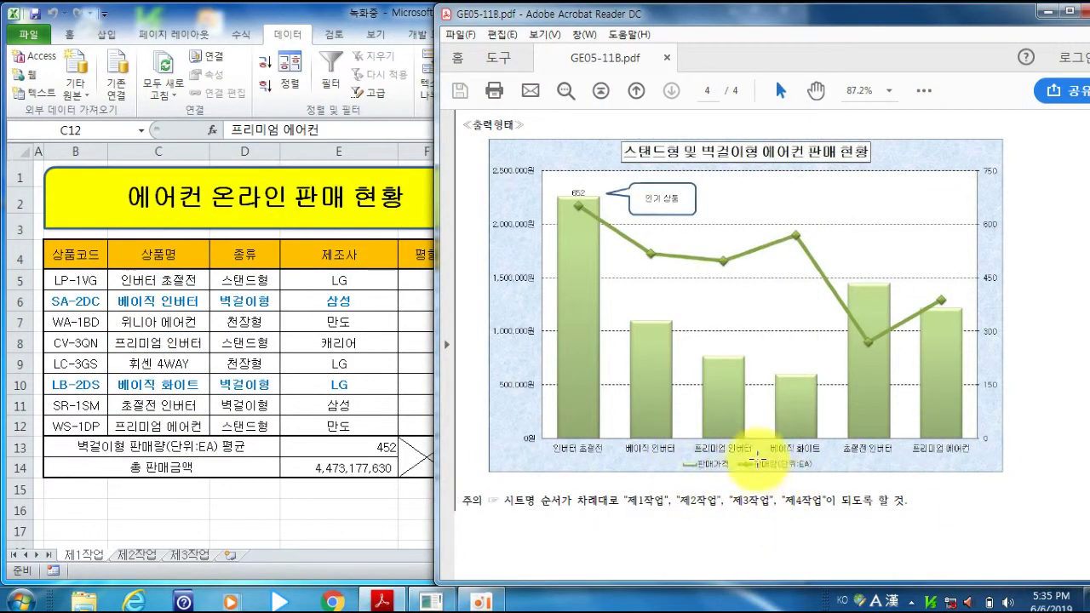
left_click(362, 15)
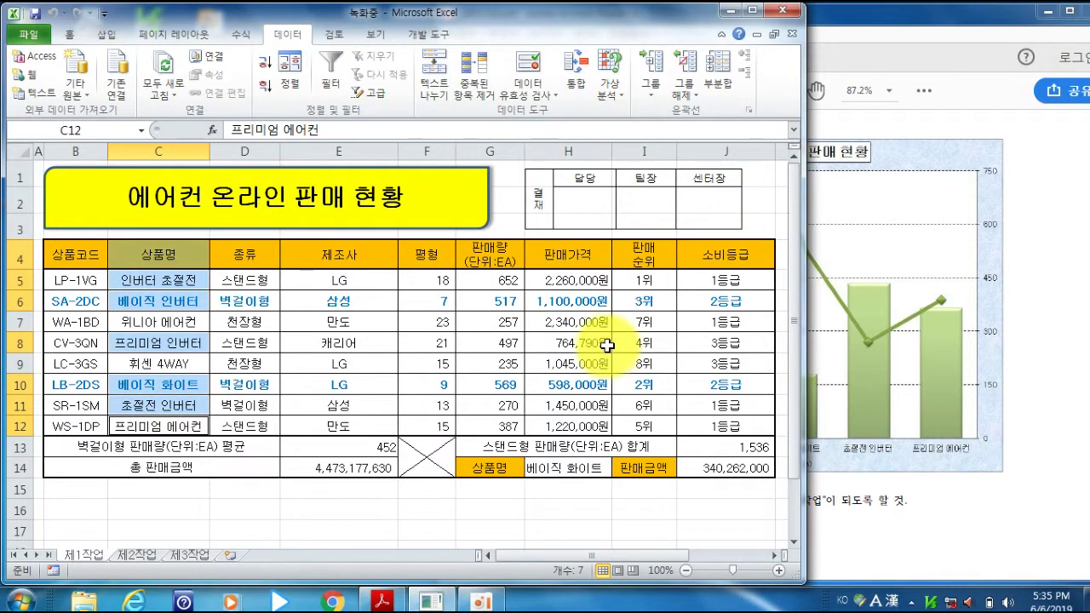
left_click_drag(567, 250, 494, 282)
left_click(499, 296, "ctrl")
left_click(558, 301, "ctrl")
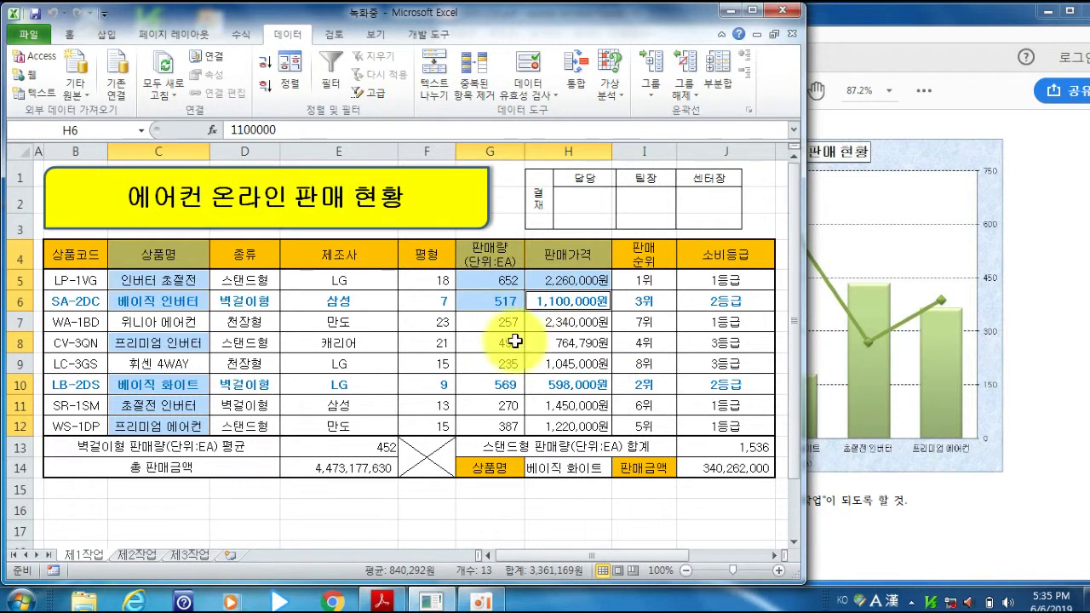
left_click(568, 342, "ctrl")
left_click(491, 384, "ctrl")
left_click(568, 384, "ctrl")
left_click(491, 405, "ctrl")
left_click(569, 406, "ctrl")
left_click(503, 424, "ctrl")
left_click(567, 426, "ctrl")
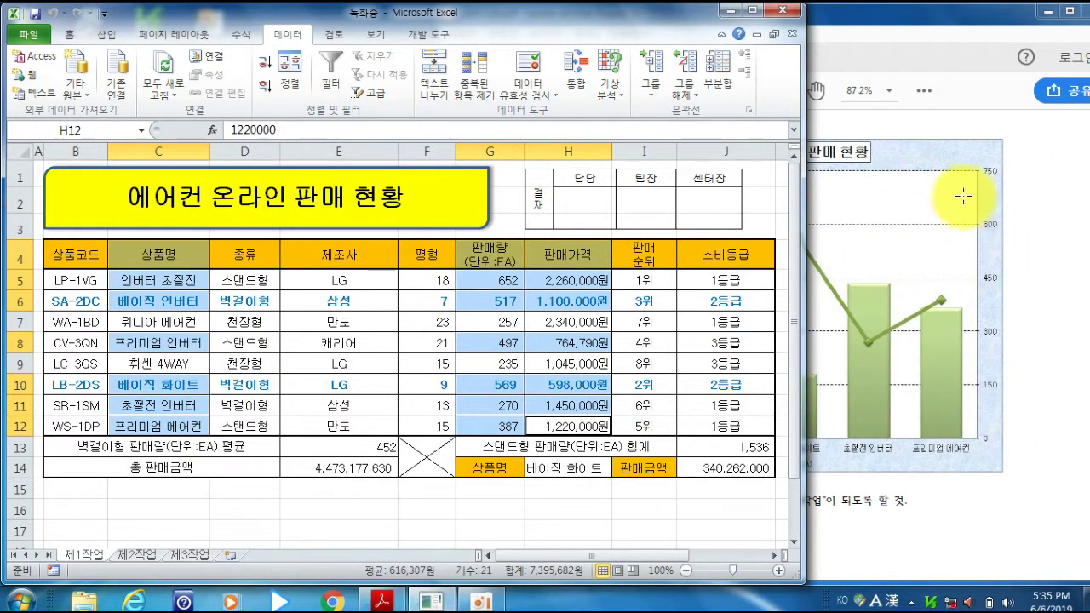
- Check the required chart type in the PDF and insert a 2-D clustered column chart from the selected cells in Excel
left_click(971, 23)
scroll(903, 304, "up", 5)
scroll(679, 277, "down", 1)
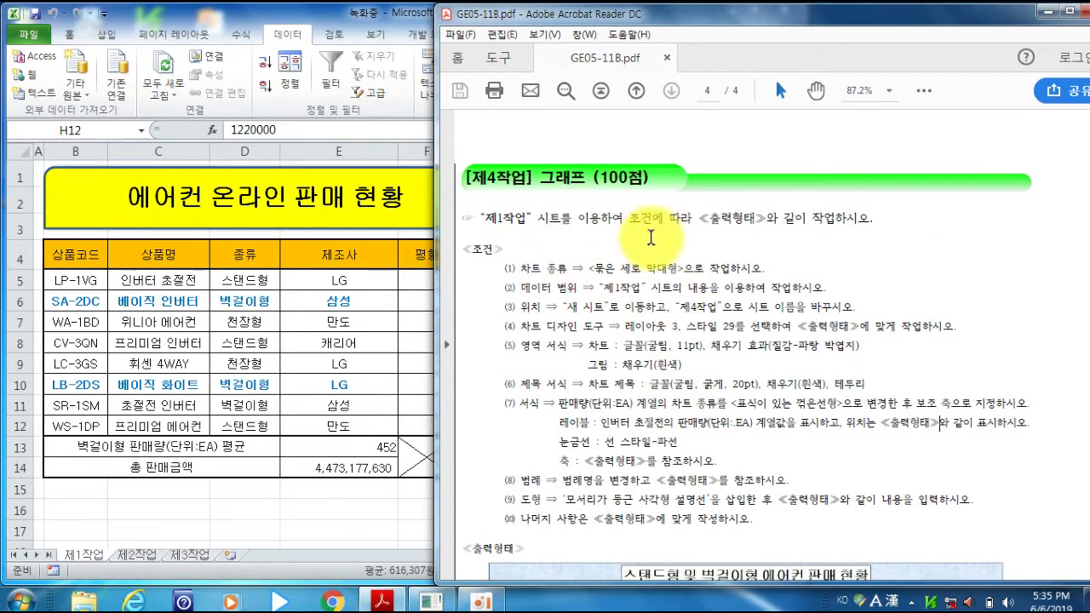
left_click(392, 19)
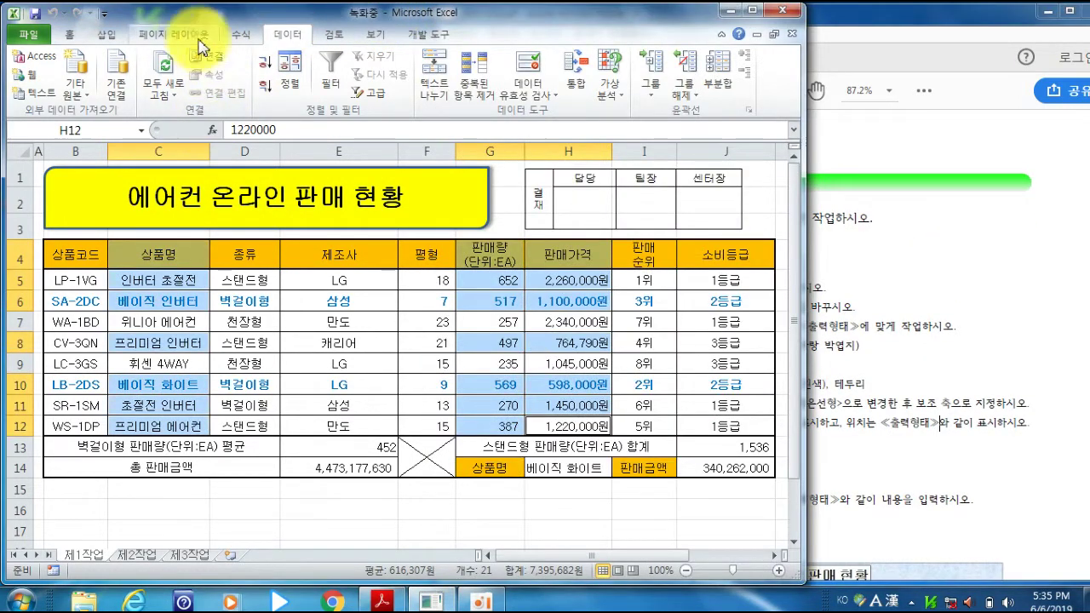
left_click(106, 36)
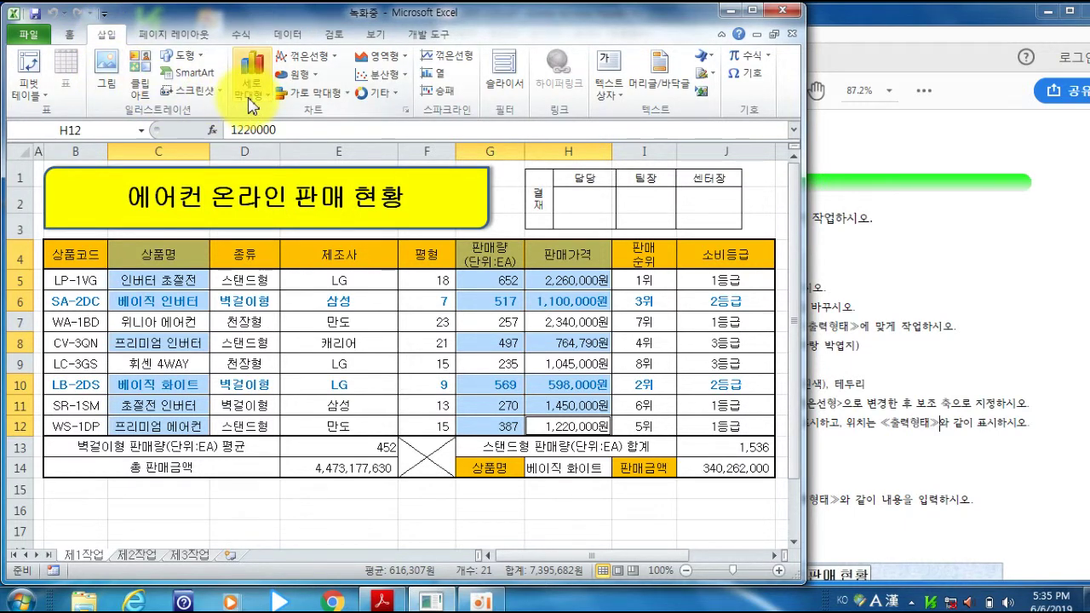
left_click(250, 85)
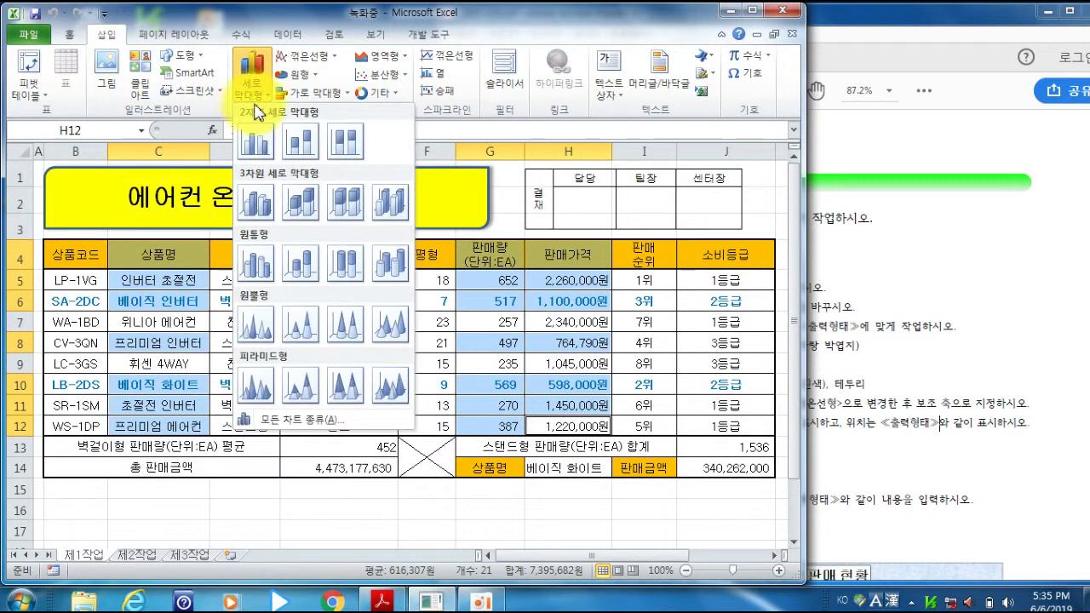
left_click(261, 155)
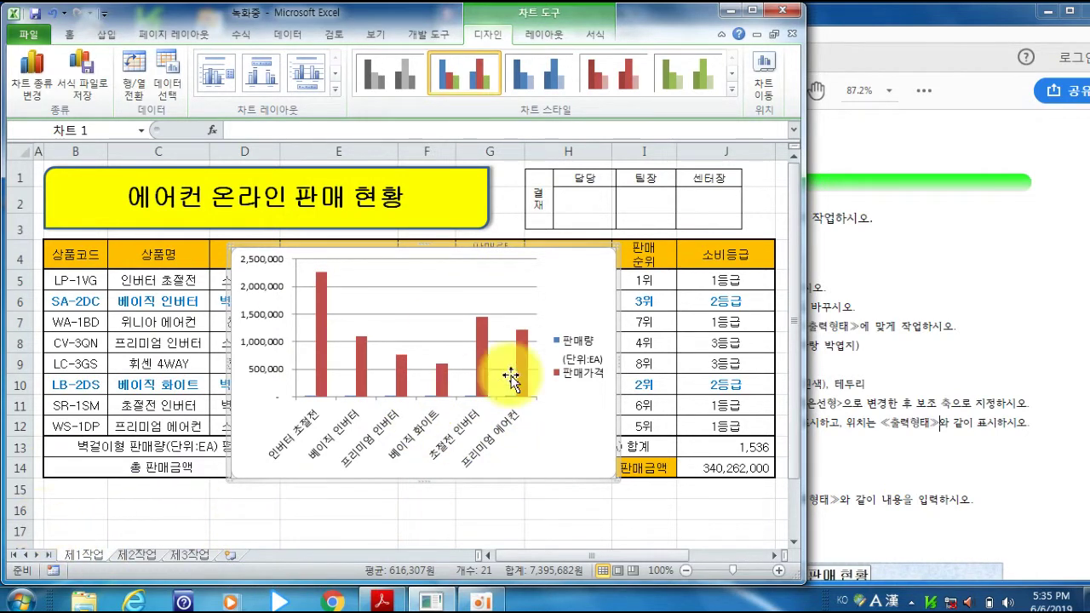
- Check the location condition in the PDF and move the chart to a new sheet named 제4작업
left_click(928, 35)
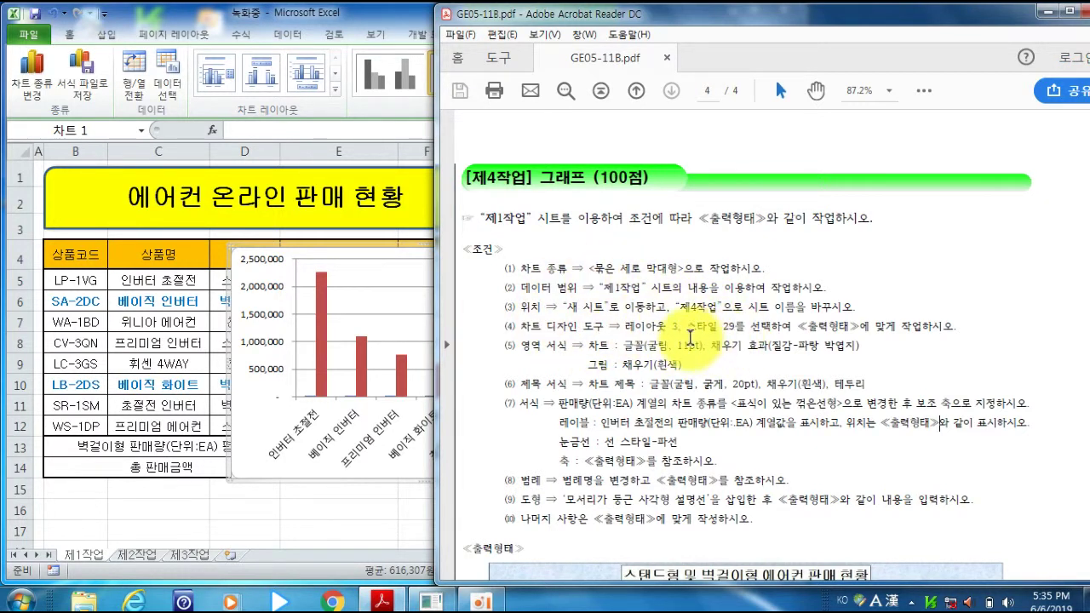
left_click(385, 26)
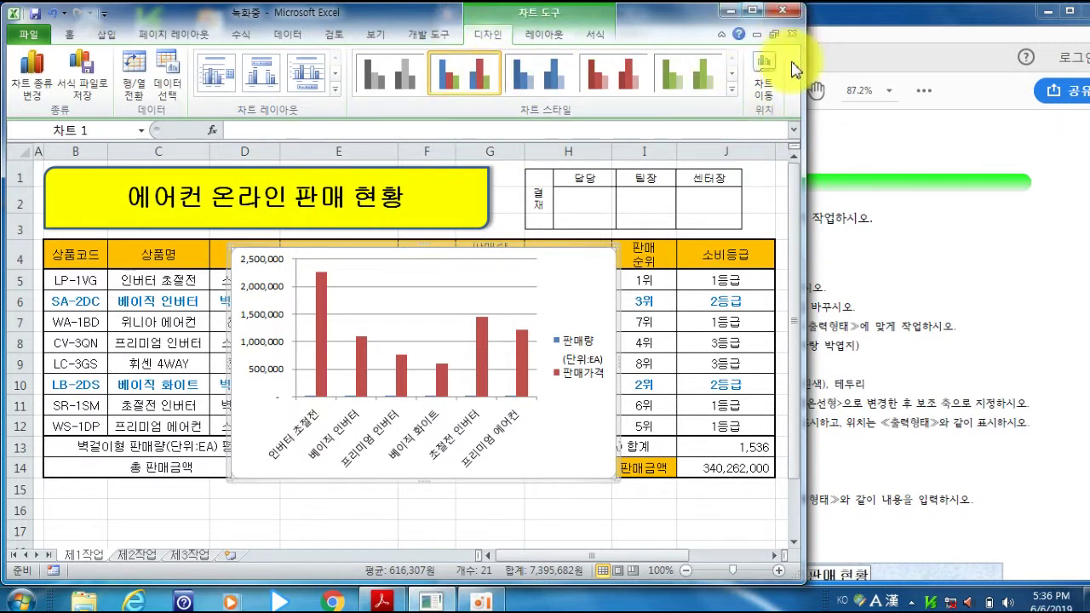
left_click(766, 81)
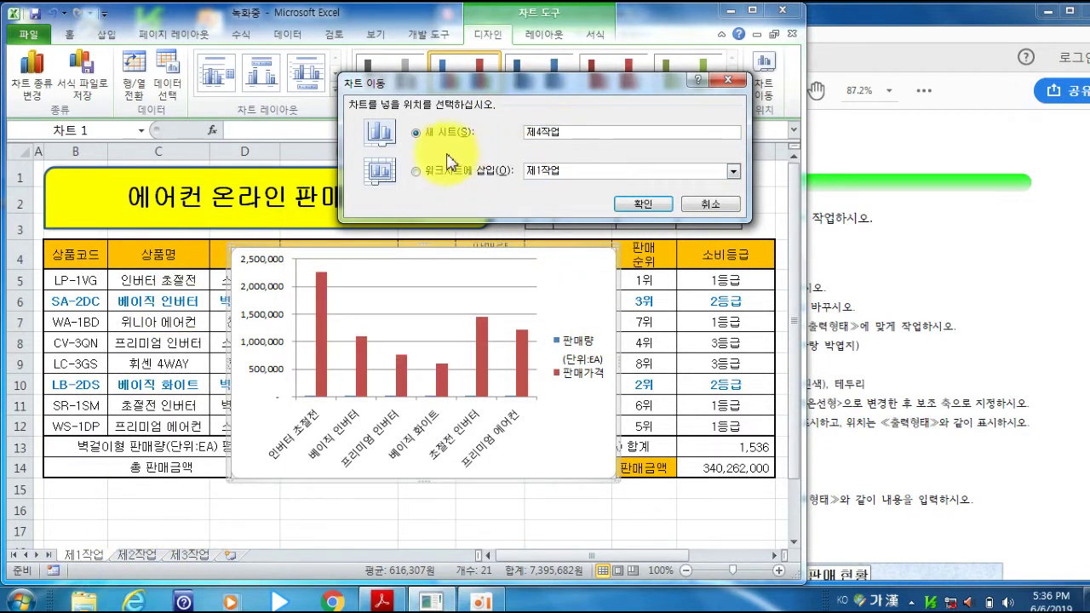
left_click(639, 209)
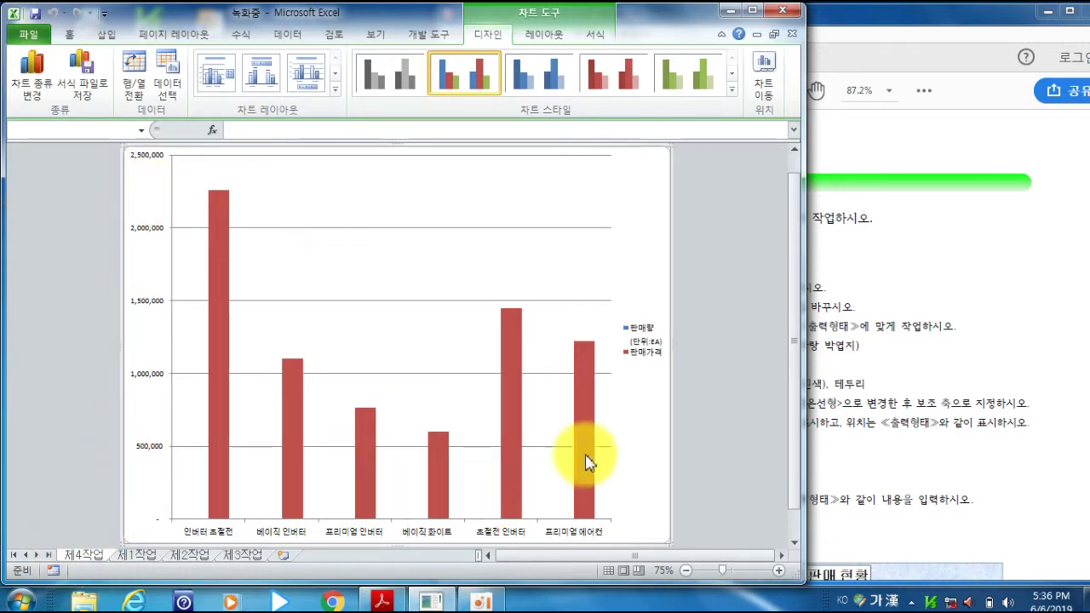
- Check the required sheet order in the PDF and move the 제4작업 chart sheet after 제3작업
left_click(138, 556)
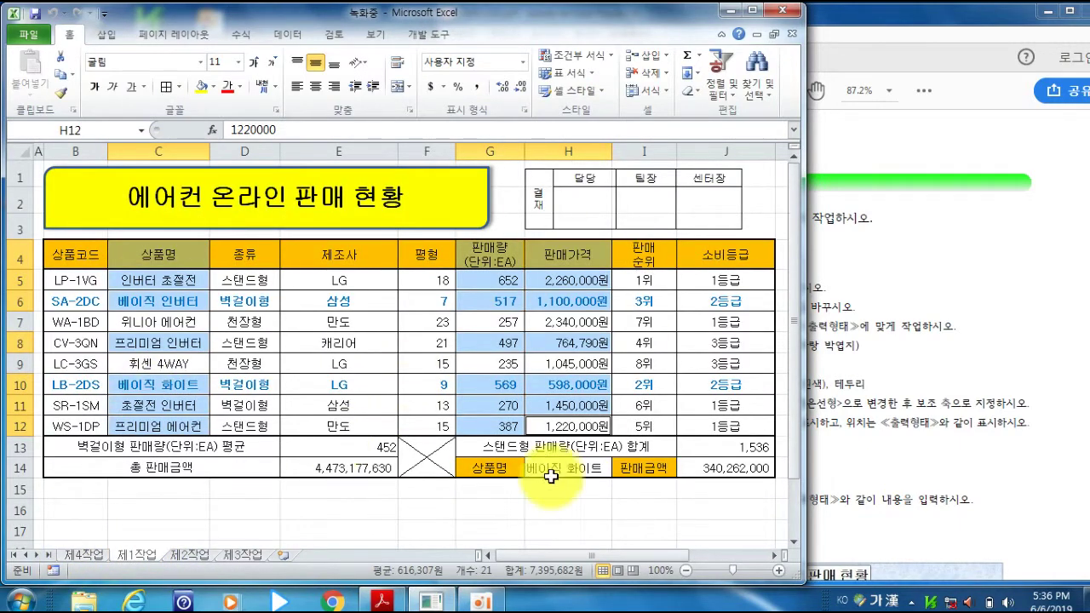
left_click(85, 555)
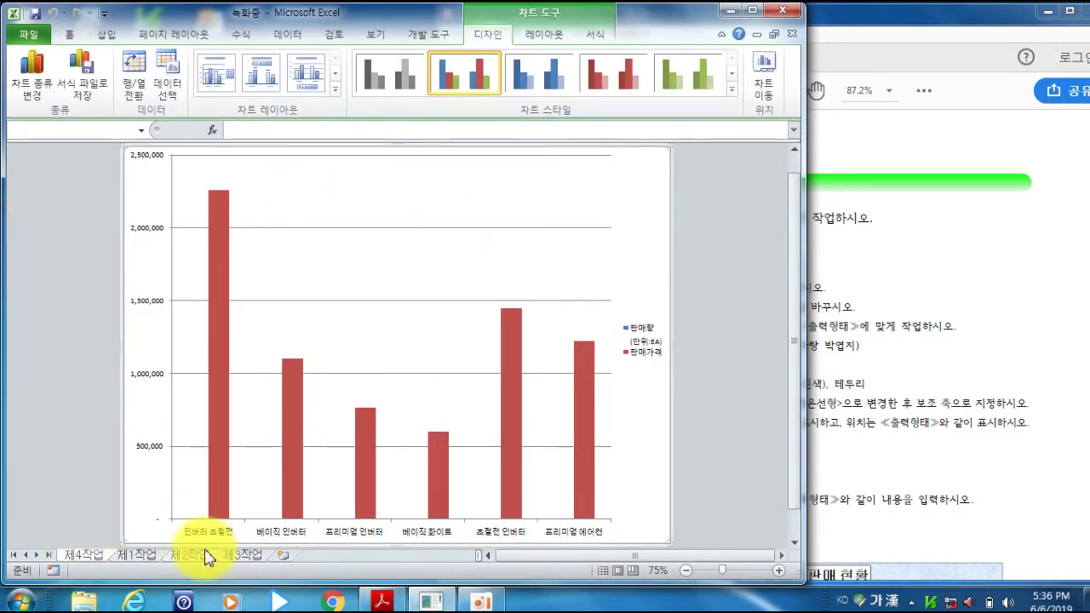
left_click(869, 13)
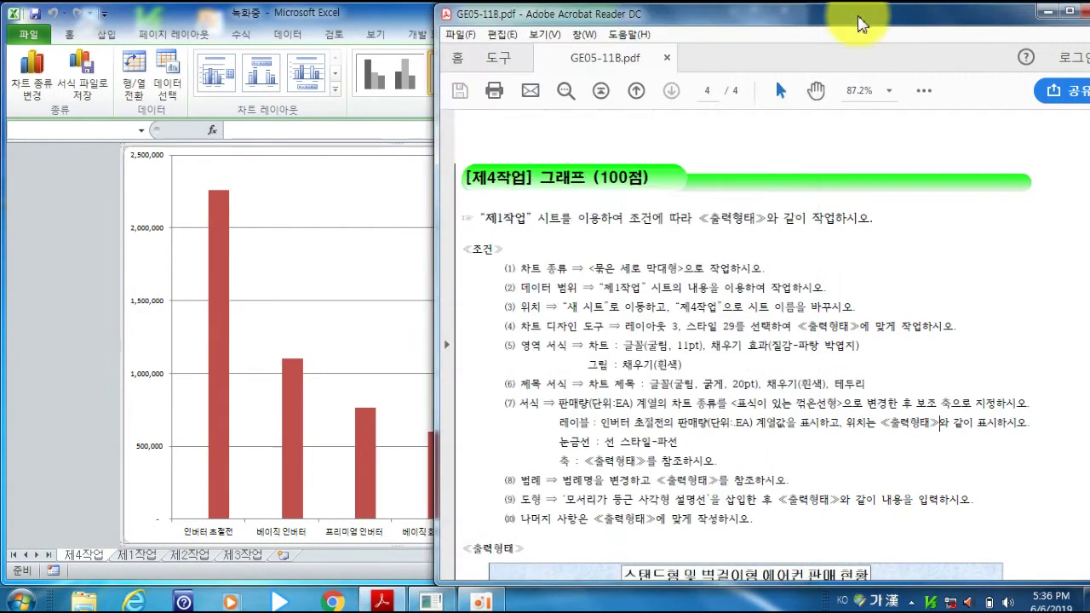
scroll(862, 225, "down", 4)
scroll(862, 226, "down", 4)
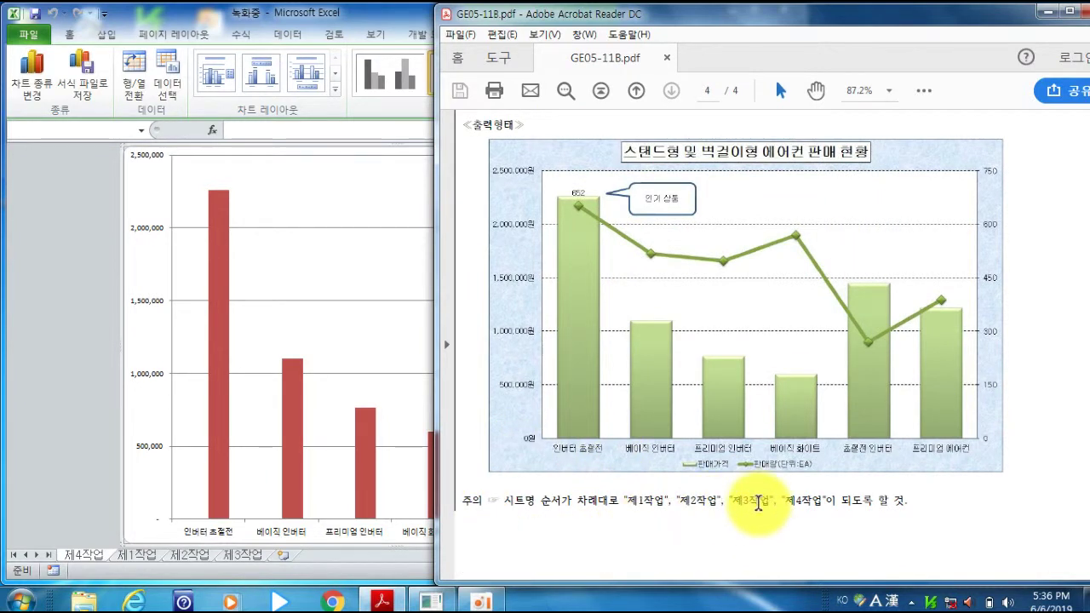
left_click(415, 27)
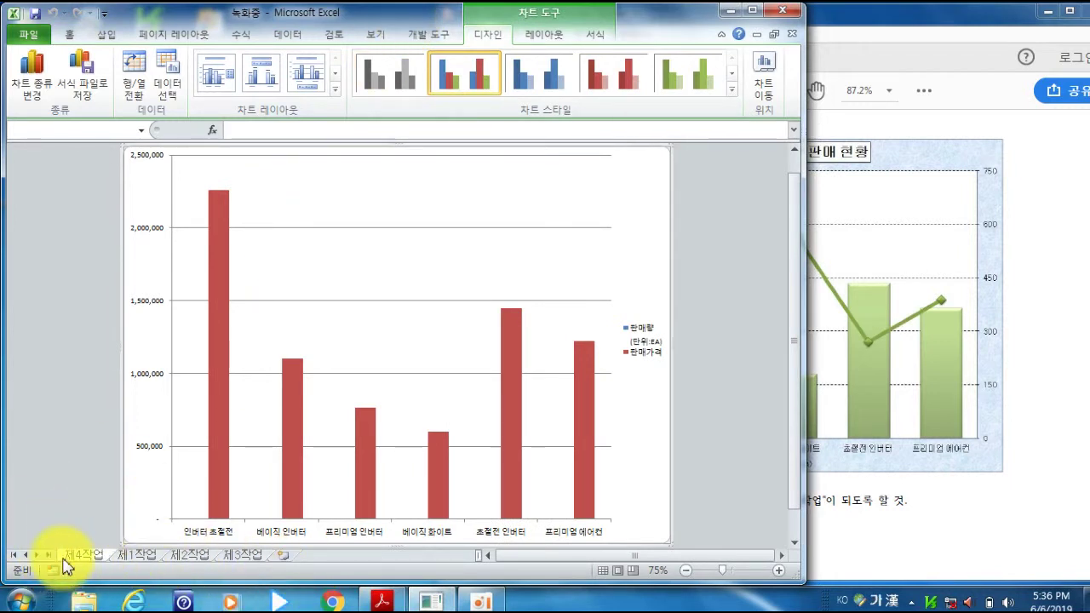
left_click_drag(83, 562, 286, 566)
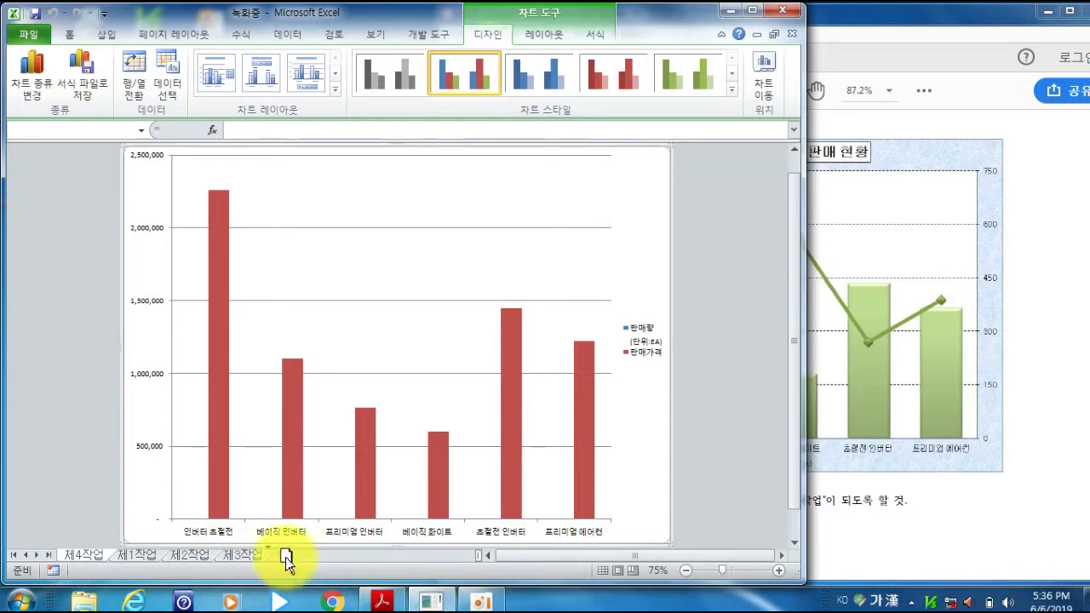
left_click_drag(261, 545, 264, 535)
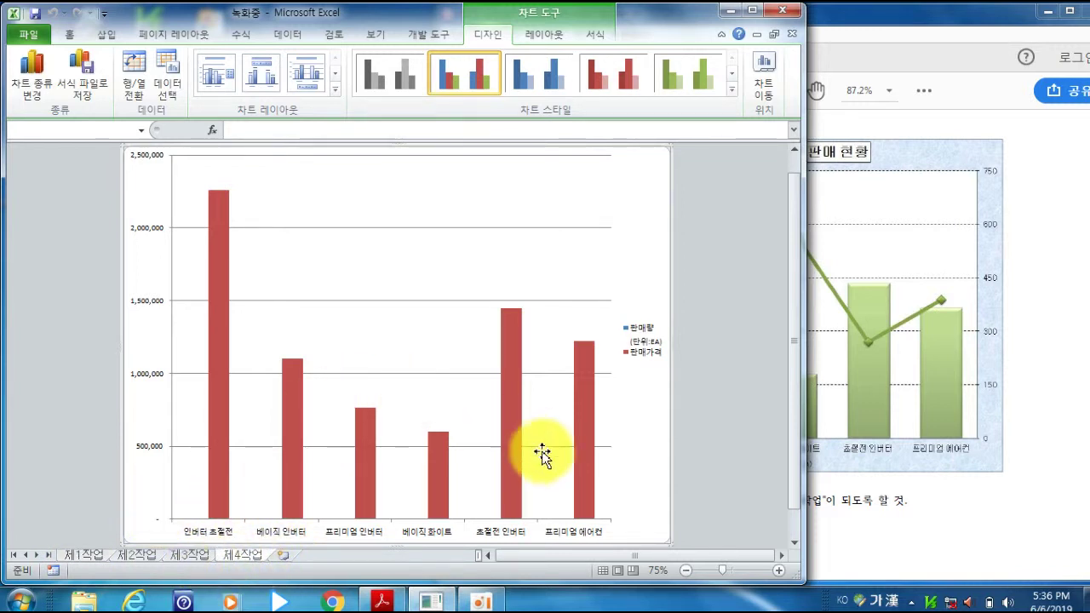
- Read the chart design condition (4) in the PDF for the required layout and style, and return to the chart in Excel
left_click(925, 24)
scroll(911, 285, "up", 3)
scroll(911, 284, "up", 4)
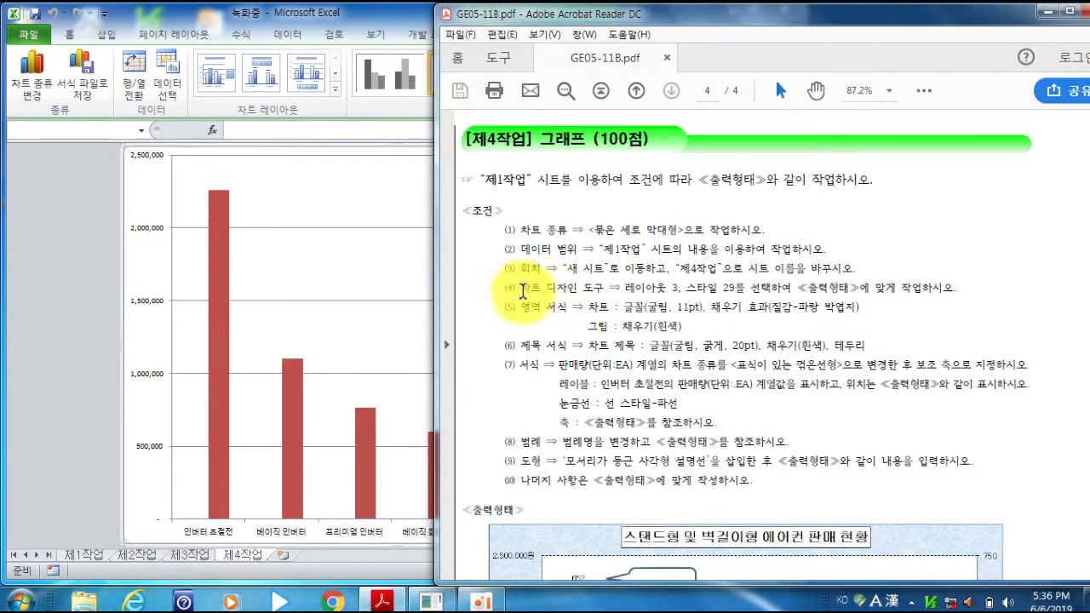
left_click_drag(523, 290, 569, 287)
left_click(670, 288)
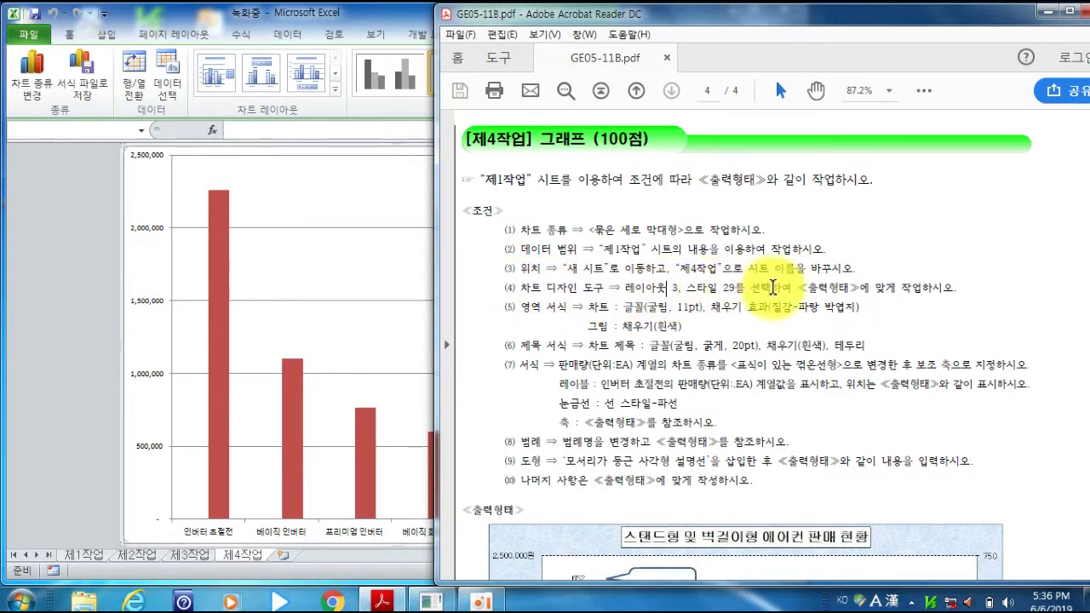
left_click(402, 17)
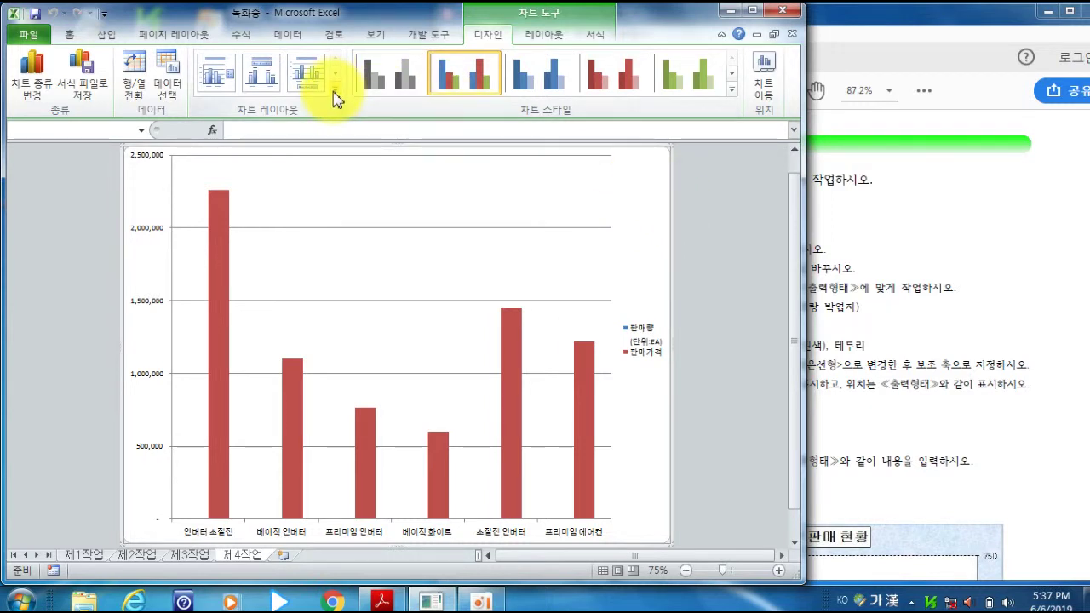
- Apply chart layout 3 (레이아웃 3) and chart style 29 (스타일 29) to the chart on the 제4작업 sheet
left_click(722, 219)
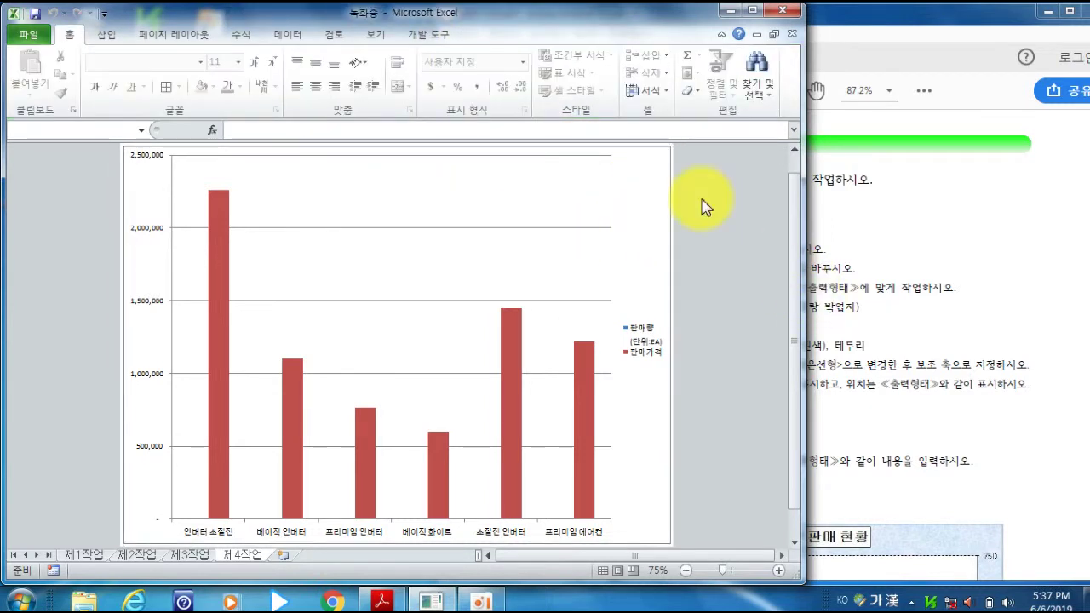
left_click(653, 226)
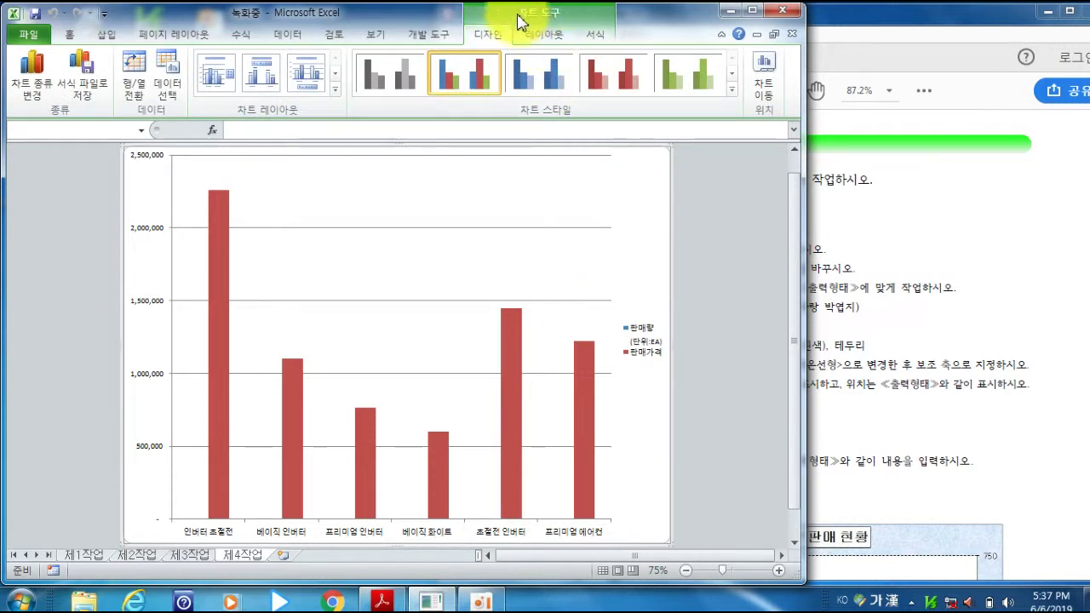
left_click(336, 86)
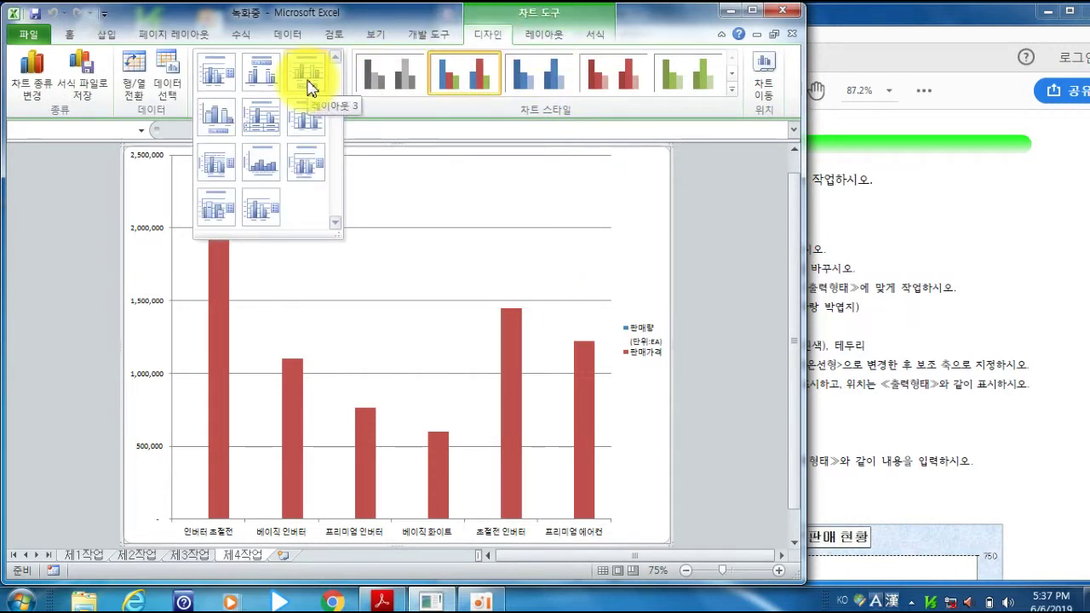
left_click(309, 88)
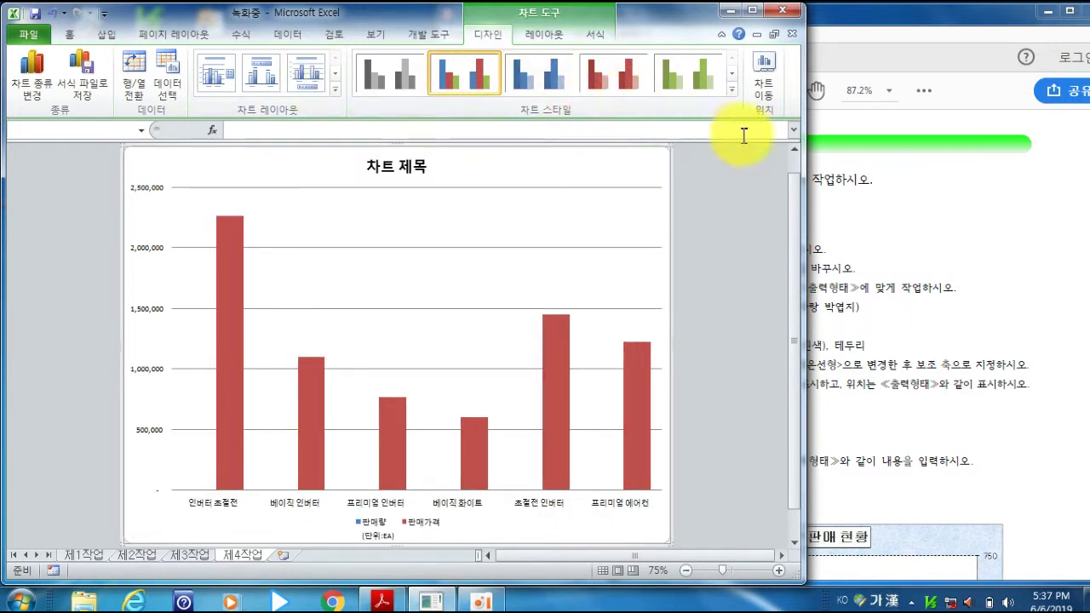
left_click(732, 96)
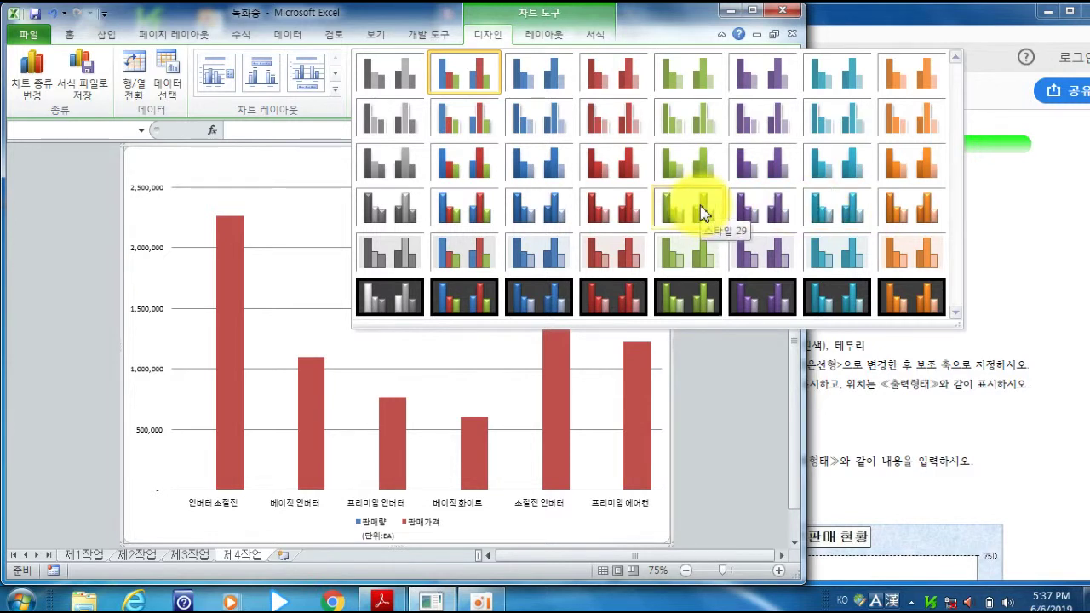
left_click(703, 213)
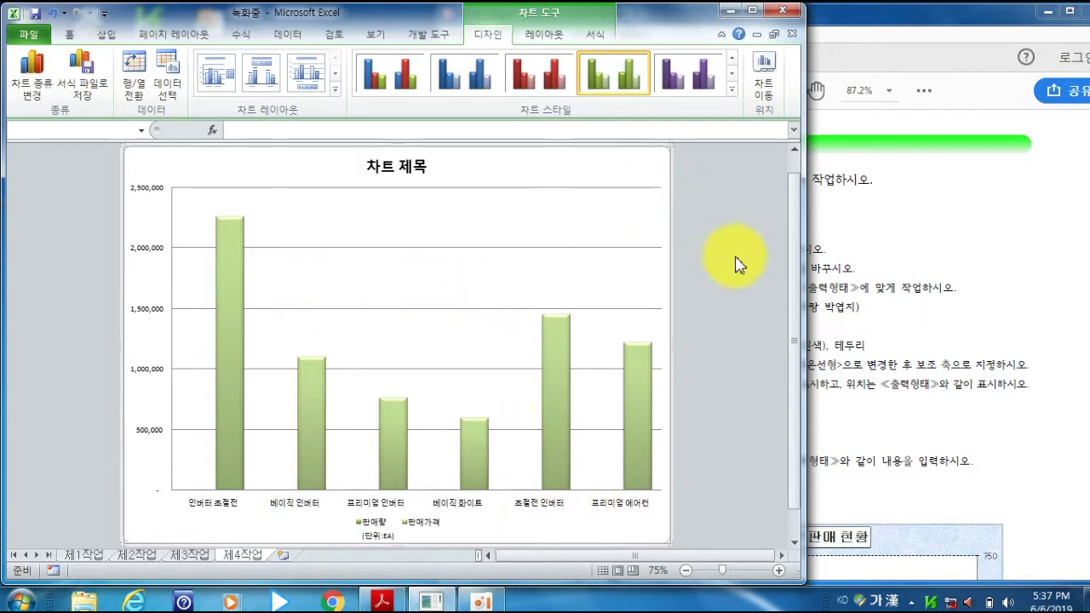
- Check the area format condition (5) in the PDF and set the whole chart's font to 굴림, 11 pt in Excel
left_click(867, 30)
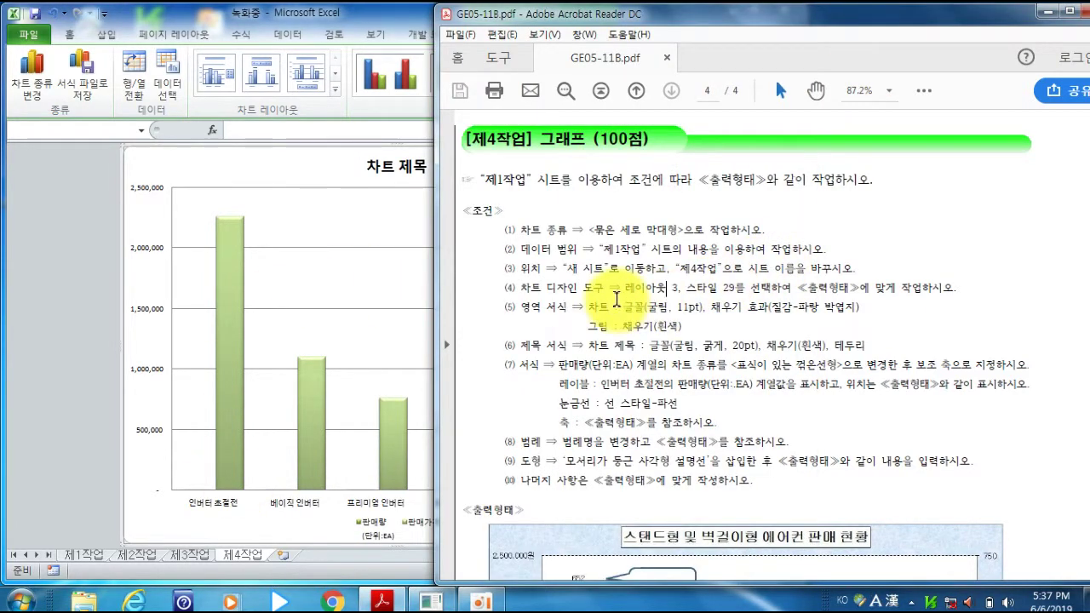
left_click_drag(508, 309, 837, 317)
left_click(838, 317)
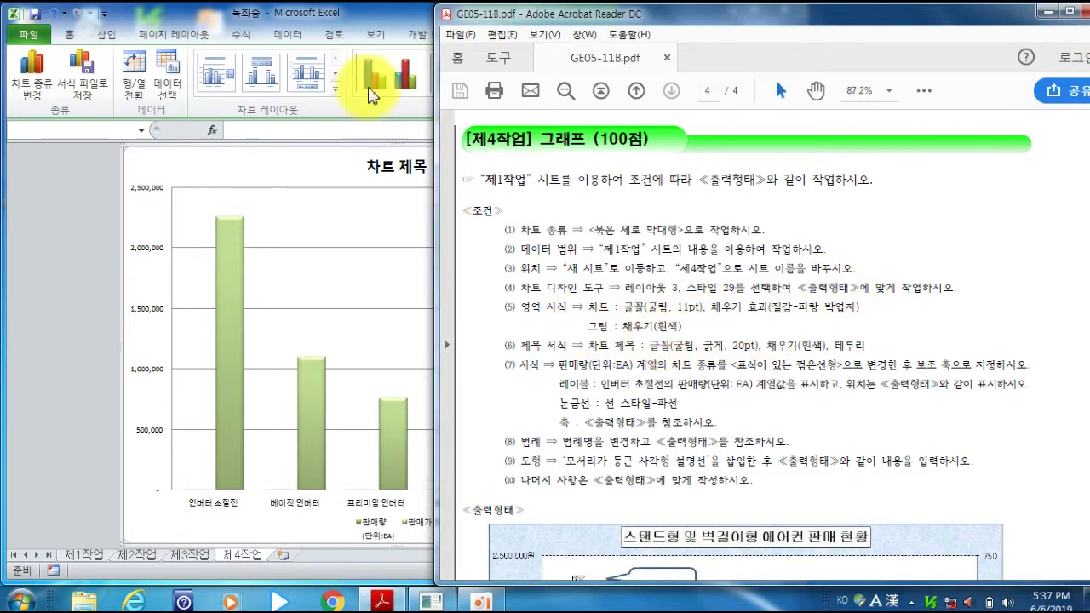
left_click(372, 21)
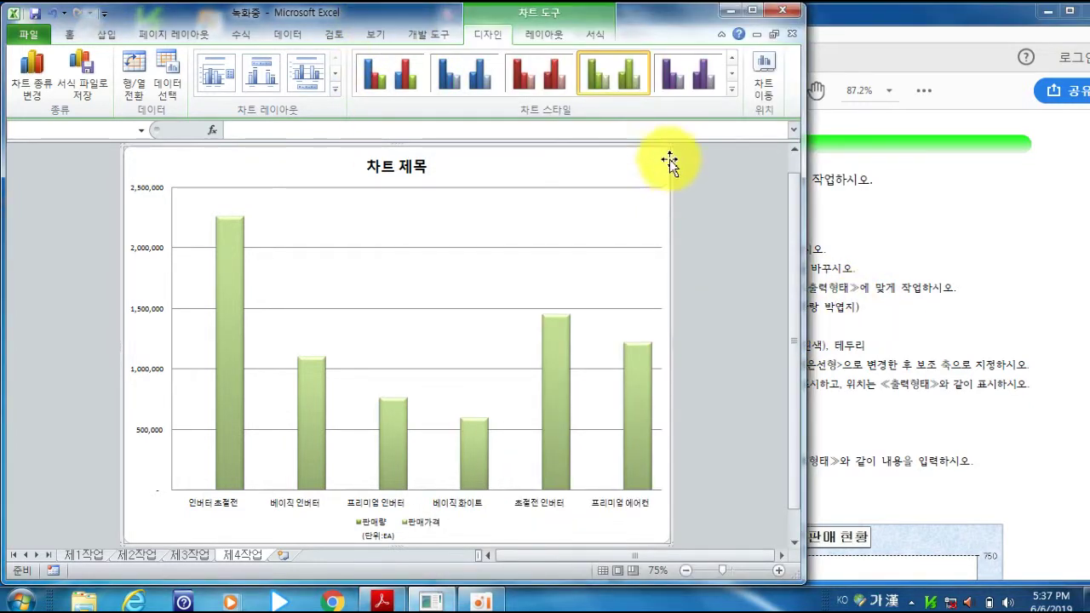
left_click(70, 34)
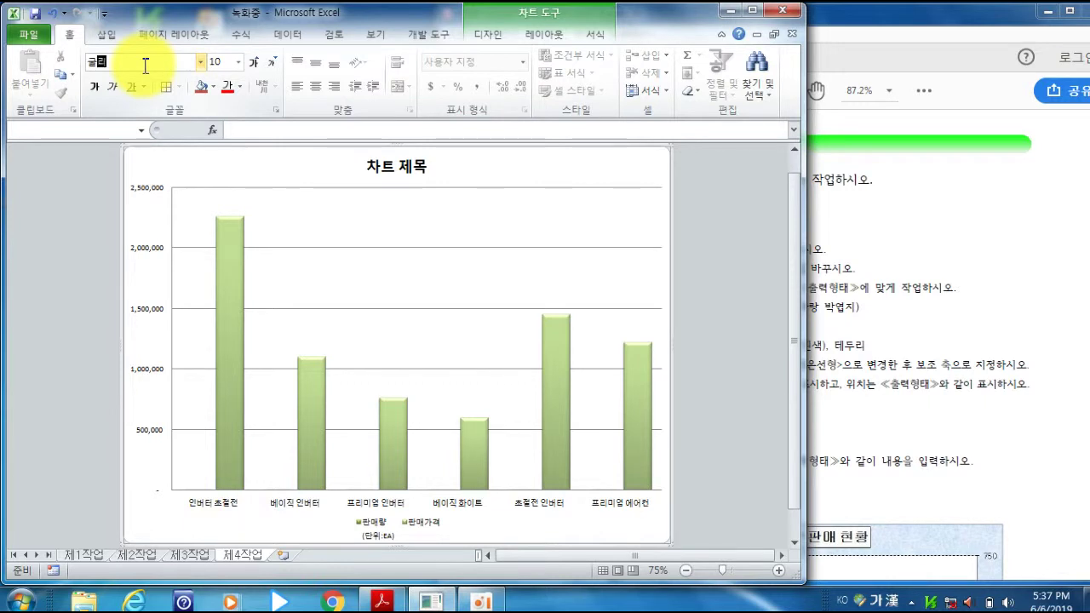
type("1")
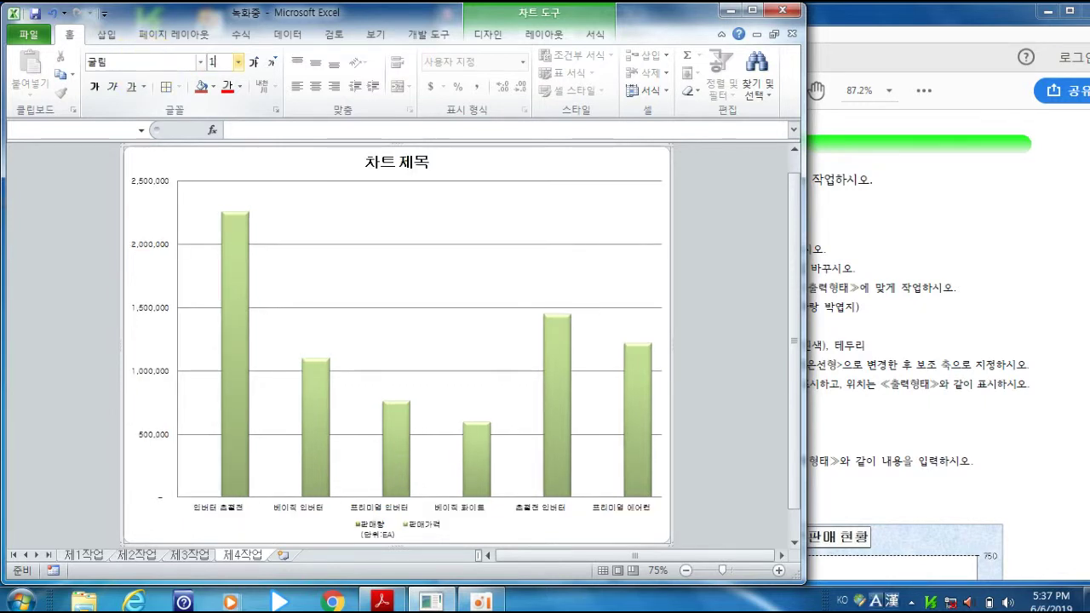
type("1")
key("Return")
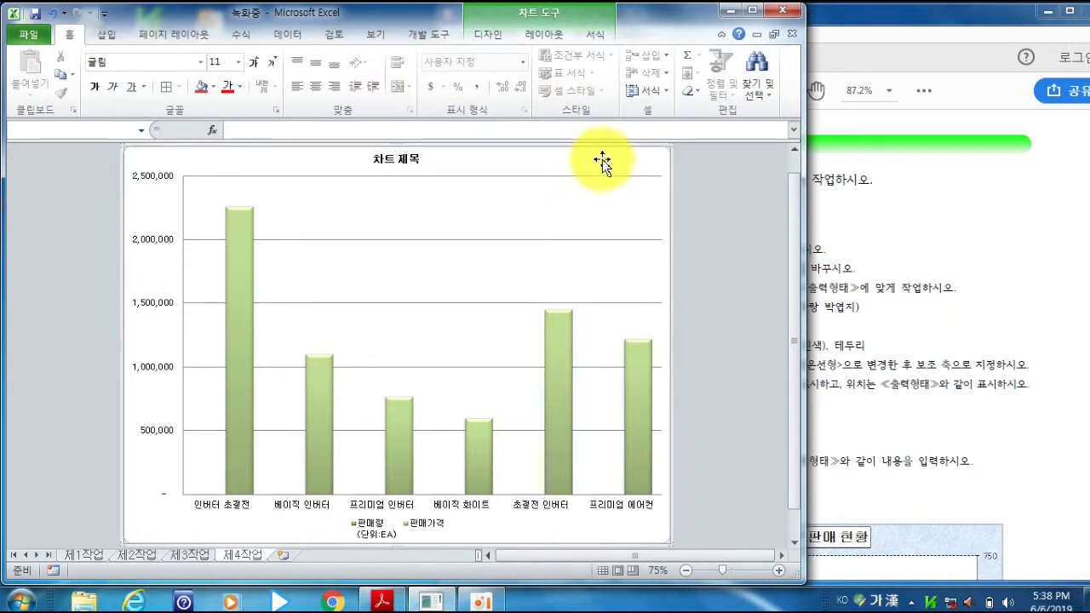
- Fill the chart area with the blue tissue paper texture (파랑 박엽지)
right_click(512, 158)
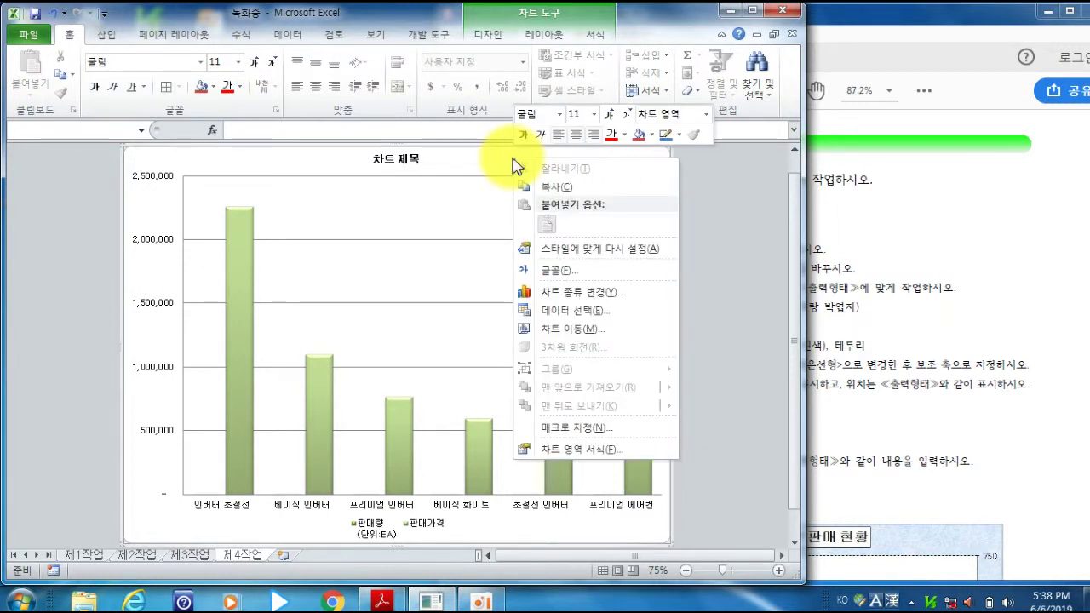
left_click(652, 138)
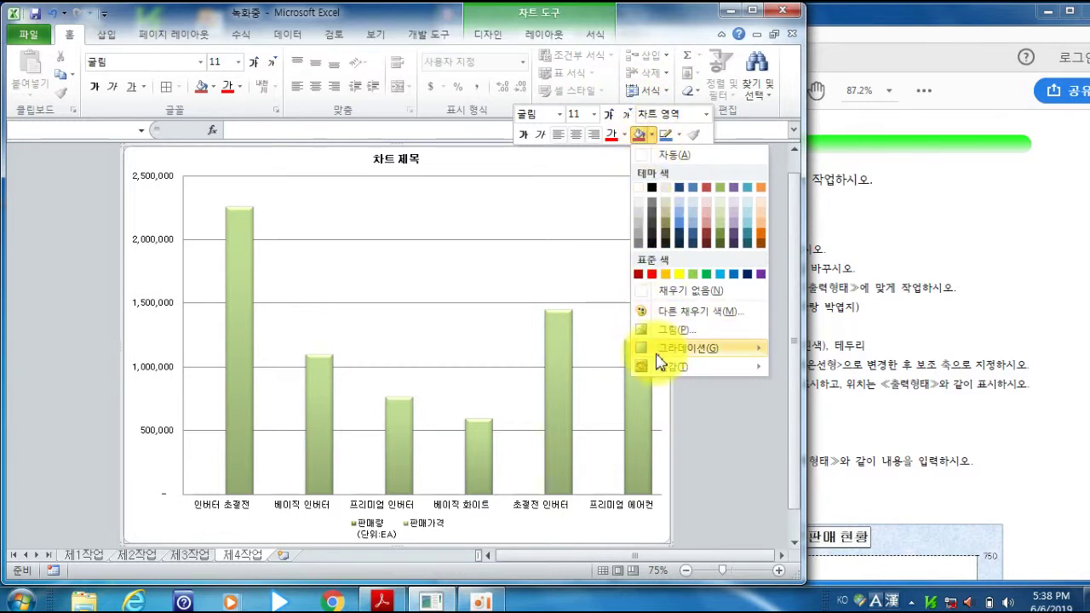
mouse_move(676, 362)
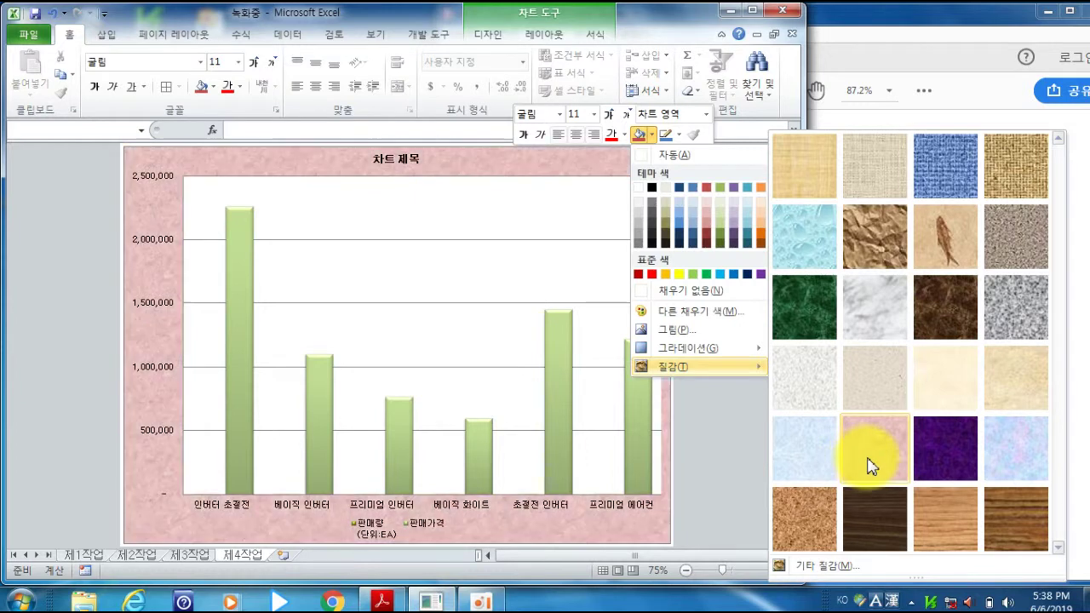
left_click(807, 465)
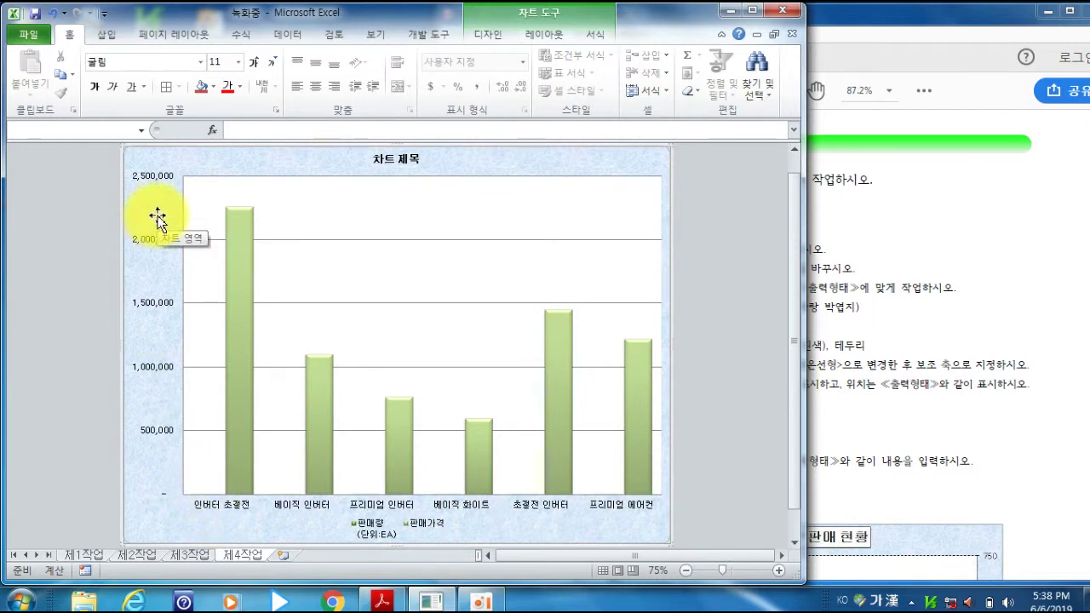
- Check the plot area fill condition in the PDF and fill the chart's plot area with white
left_click(926, 17)
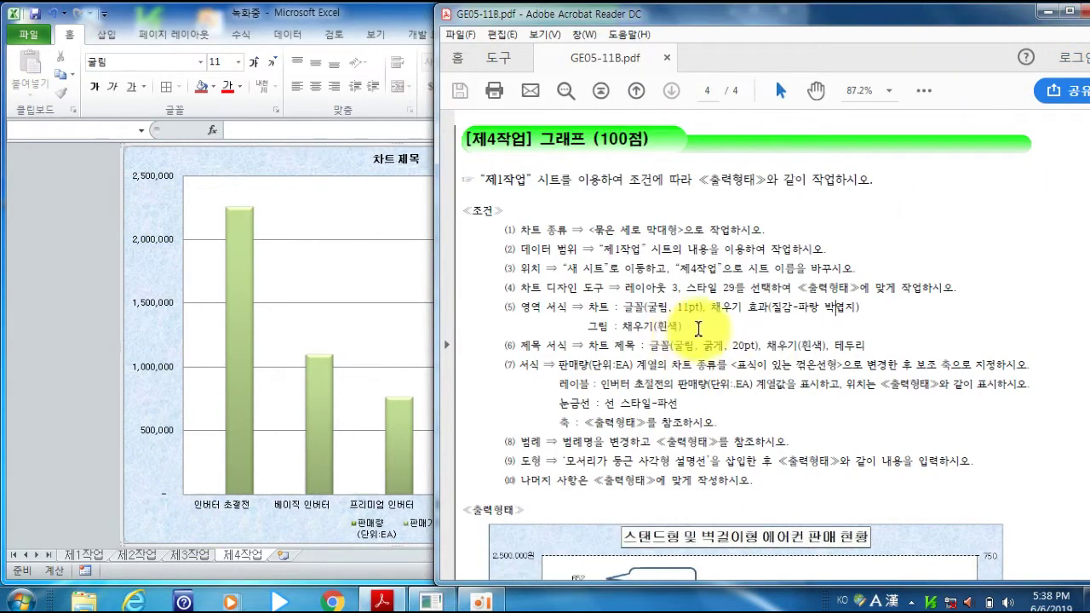
left_click(383, 23)
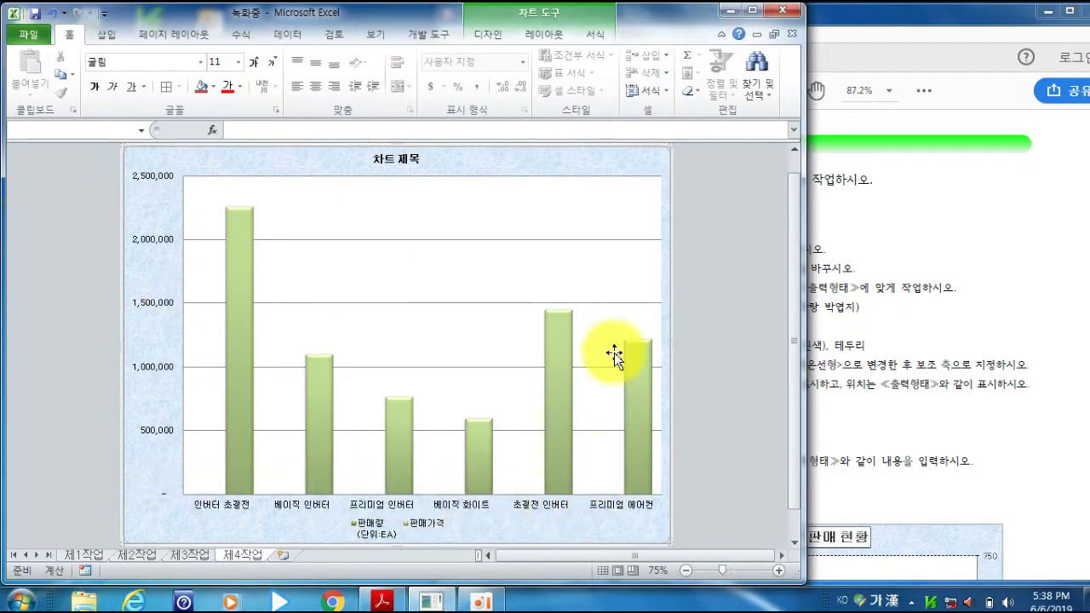
right_click(409, 265)
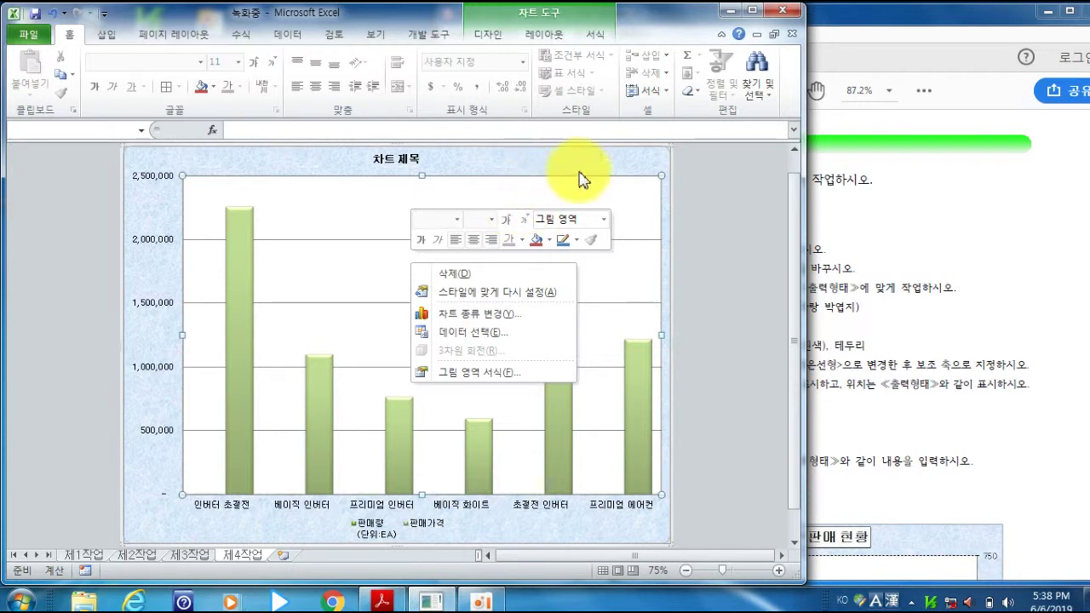
left_click(549, 242)
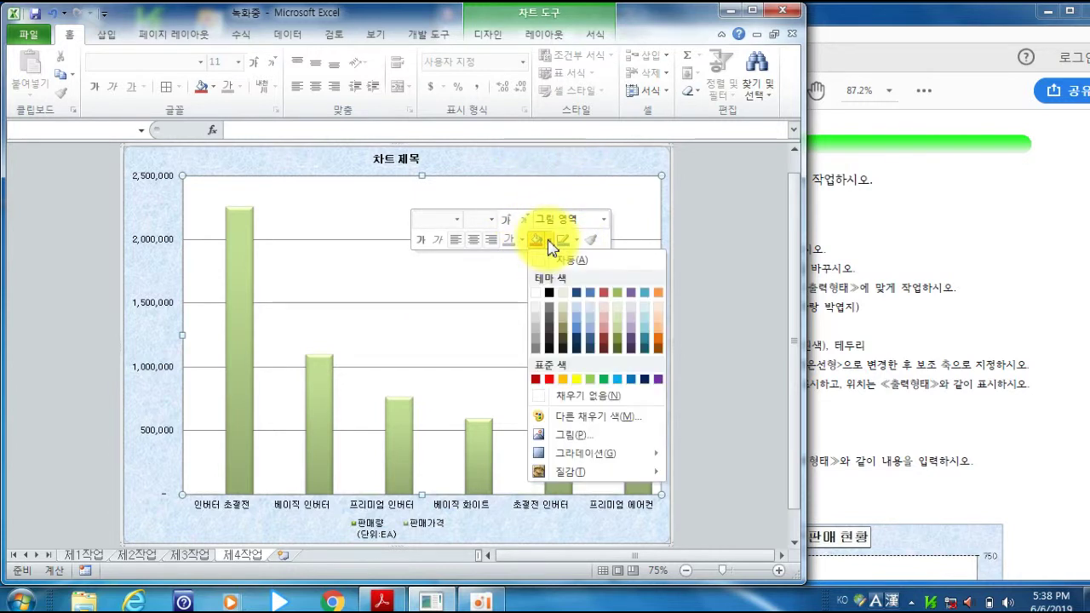
left_click(536, 293)
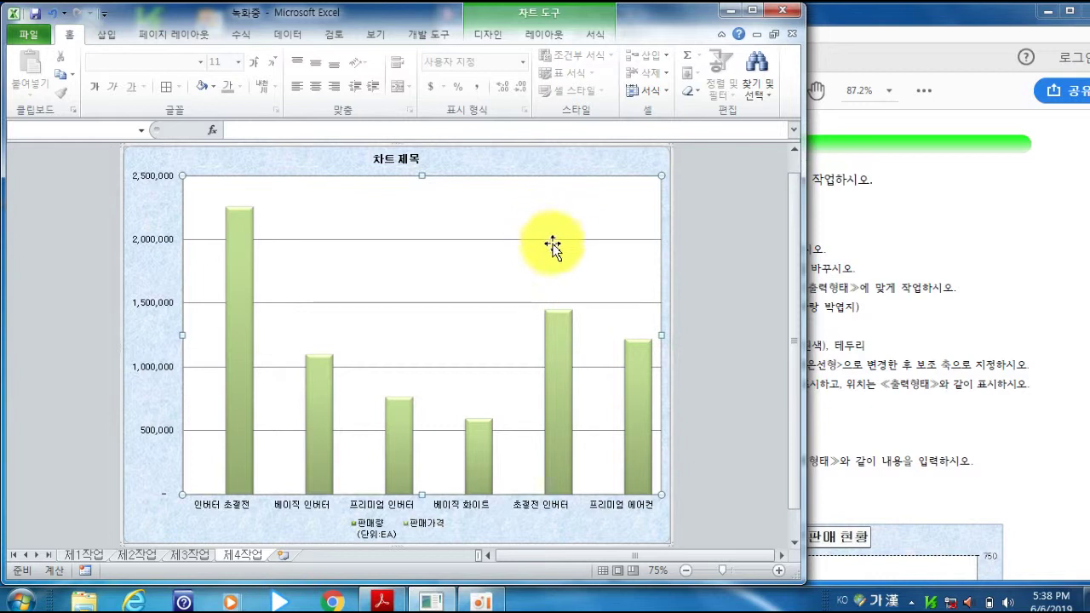
- Check the title format condition (6) in the PDF and replace the chart title text with "스텐드형 및 벽걸이형 에어컨 판매 현황"
left_click(979, 29)
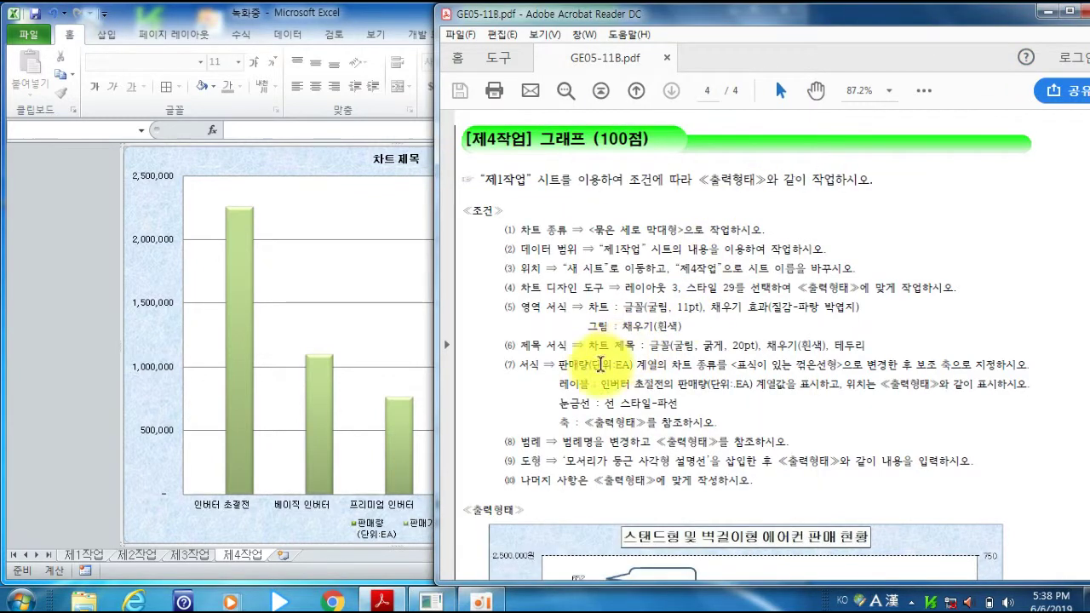
left_click_drag(518, 345, 578, 345)
left_click(628, 347)
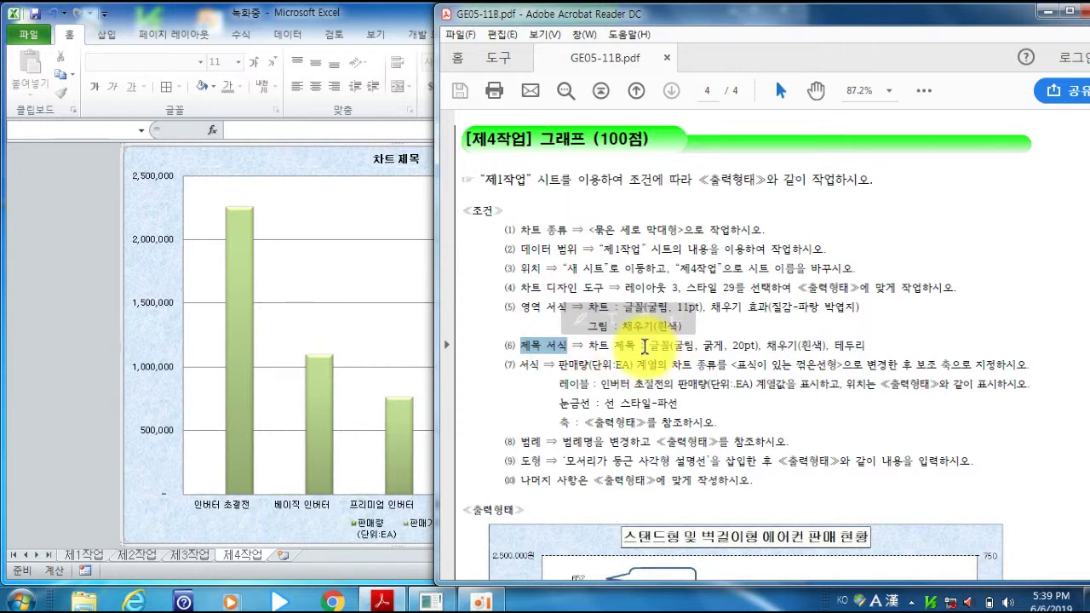
left_click_drag(652, 347, 886, 345)
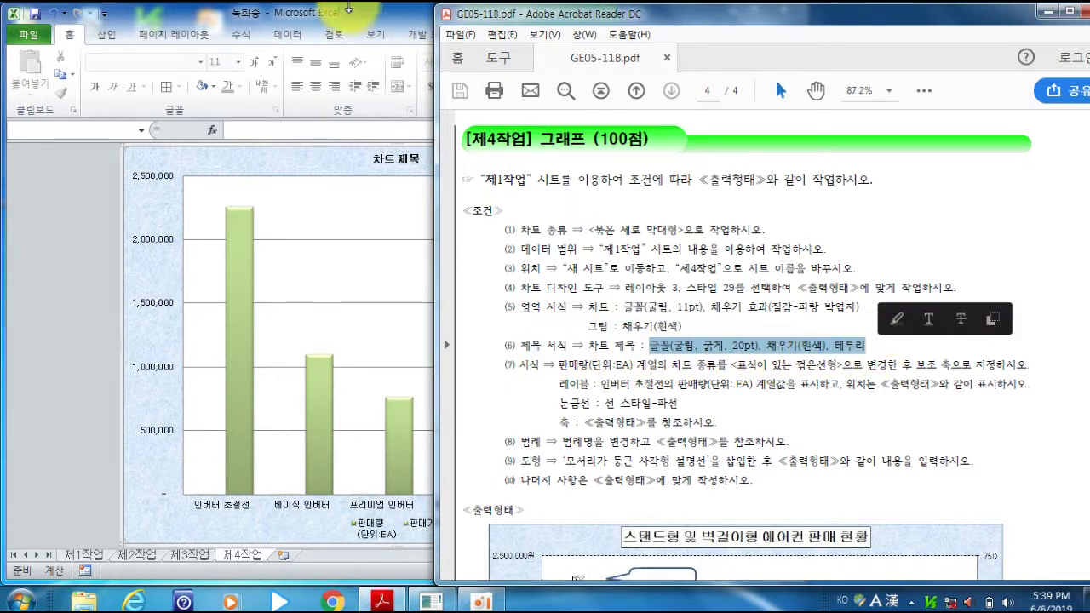
left_click(373, 21)
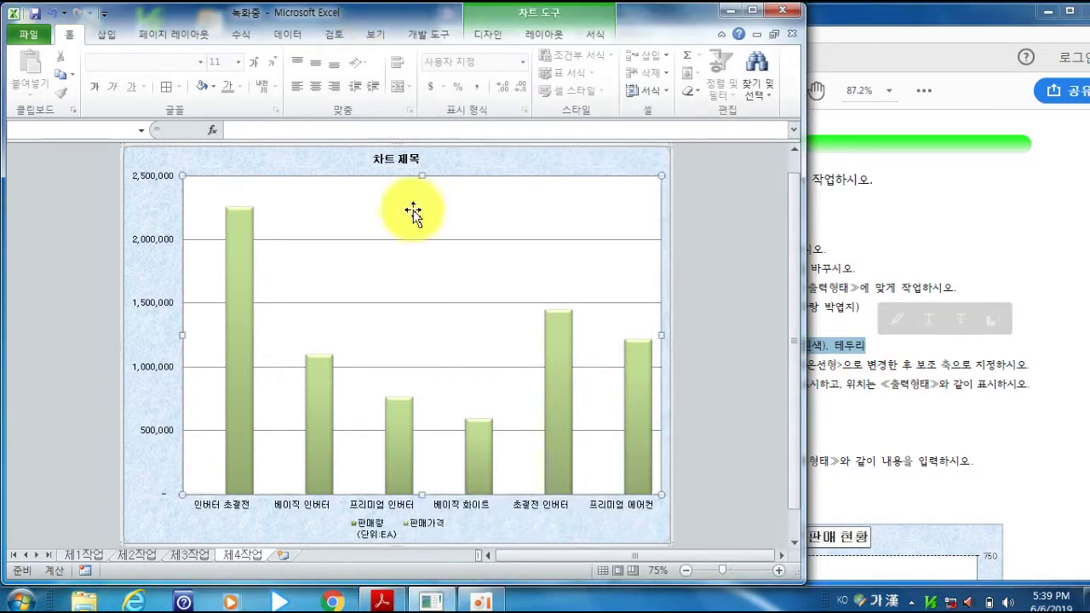
left_click(392, 159)
left_click(381, 158)
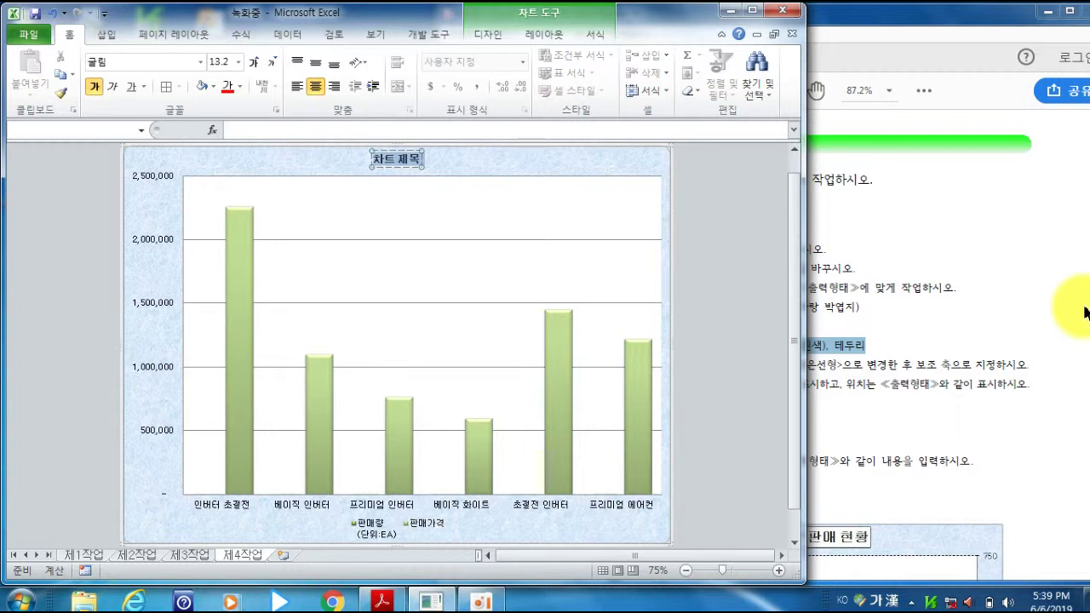
type("스탠드형 및 벽걸이형 에어컨 판매 현황")
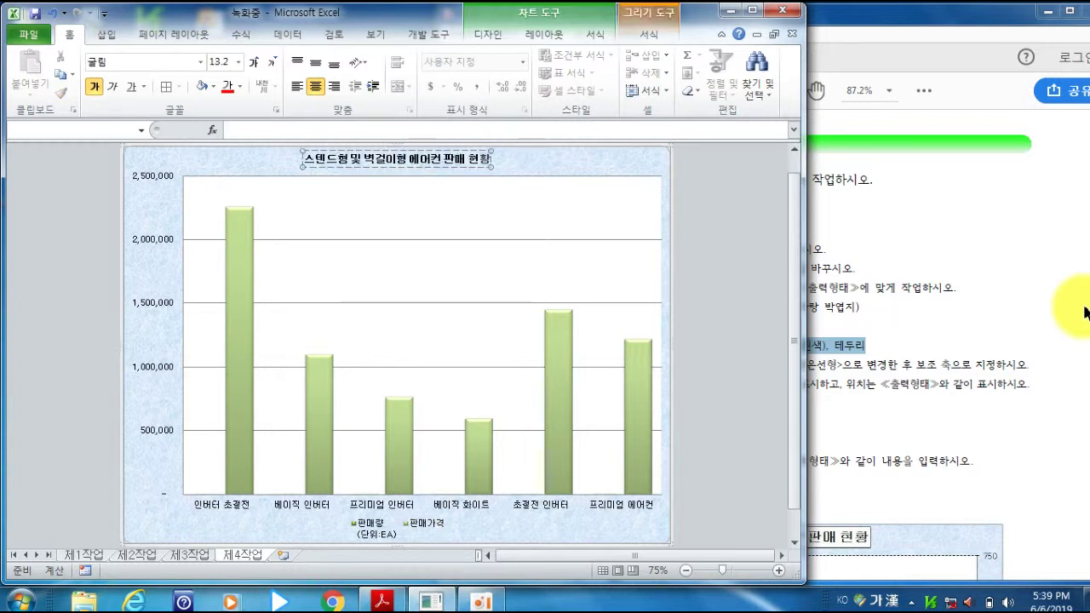
left_click(482, 168)
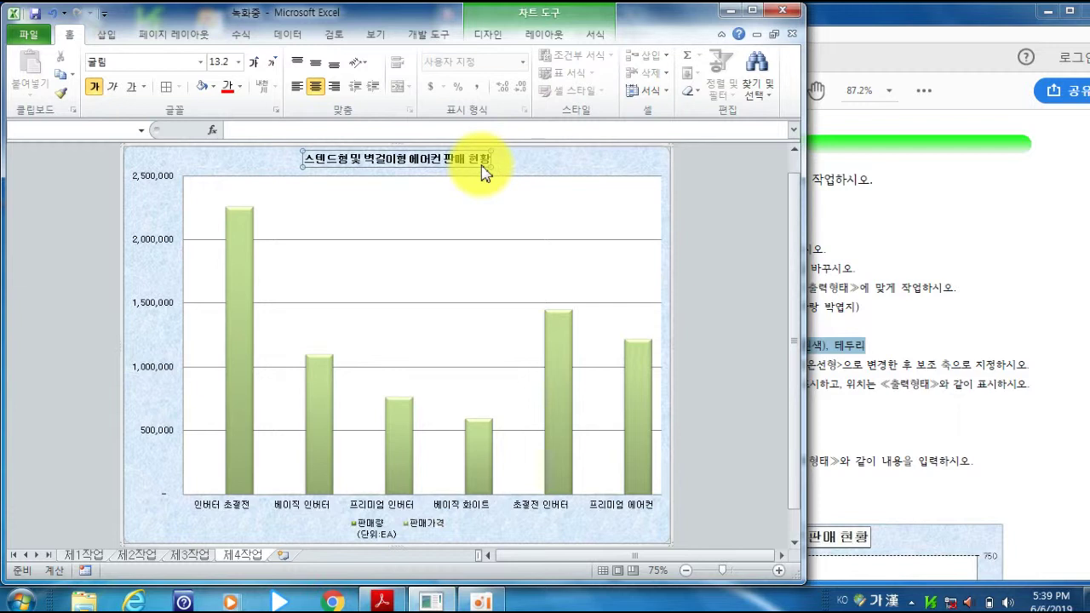
- Set the chart title's font size to 20 pt
right_click(482, 168)
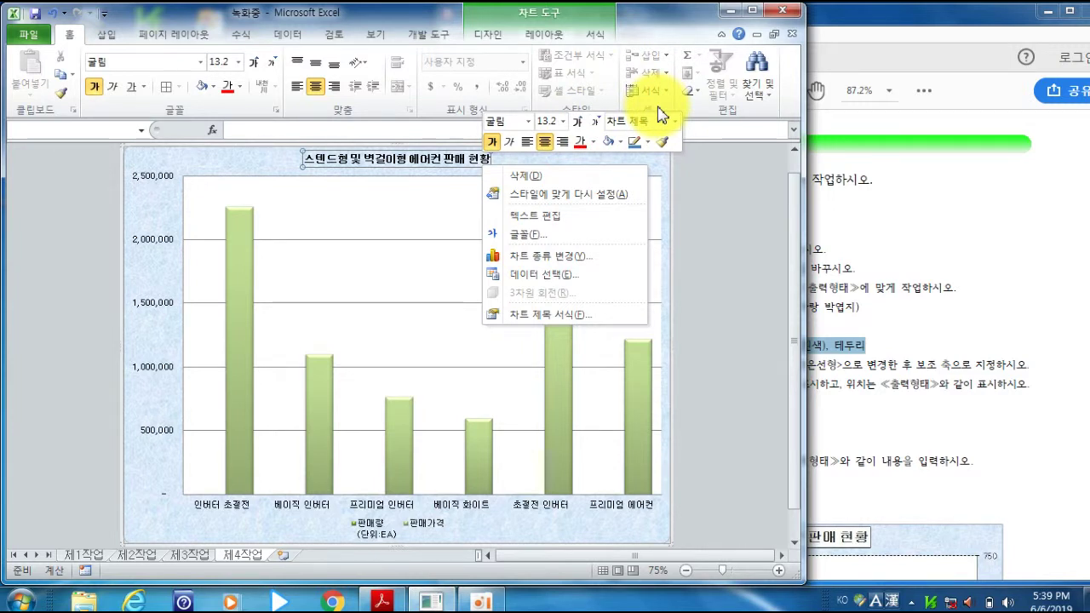
left_click(509, 124)
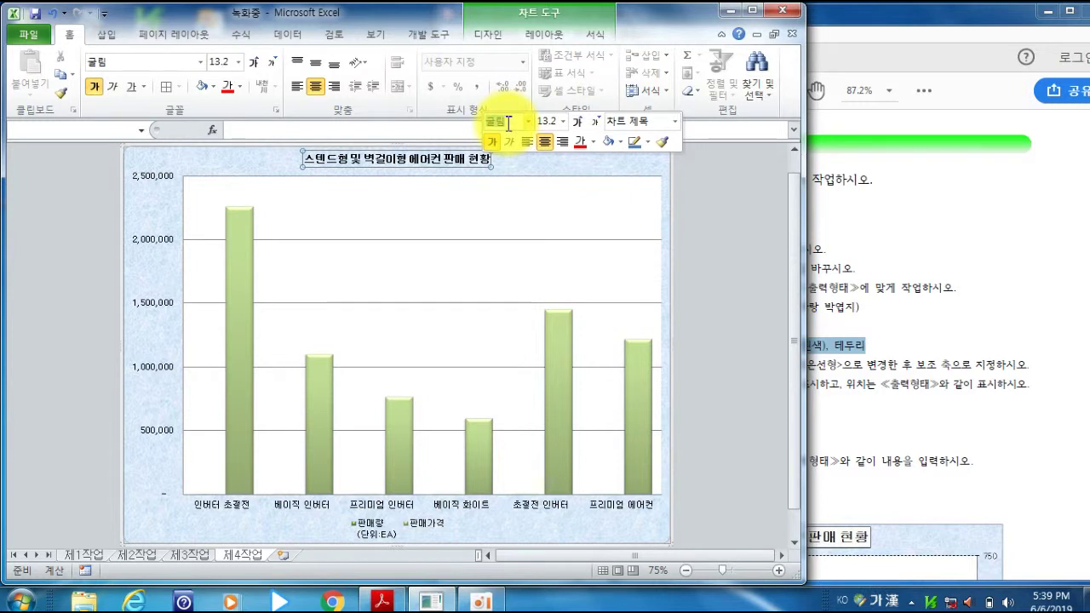
left_click(563, 124)
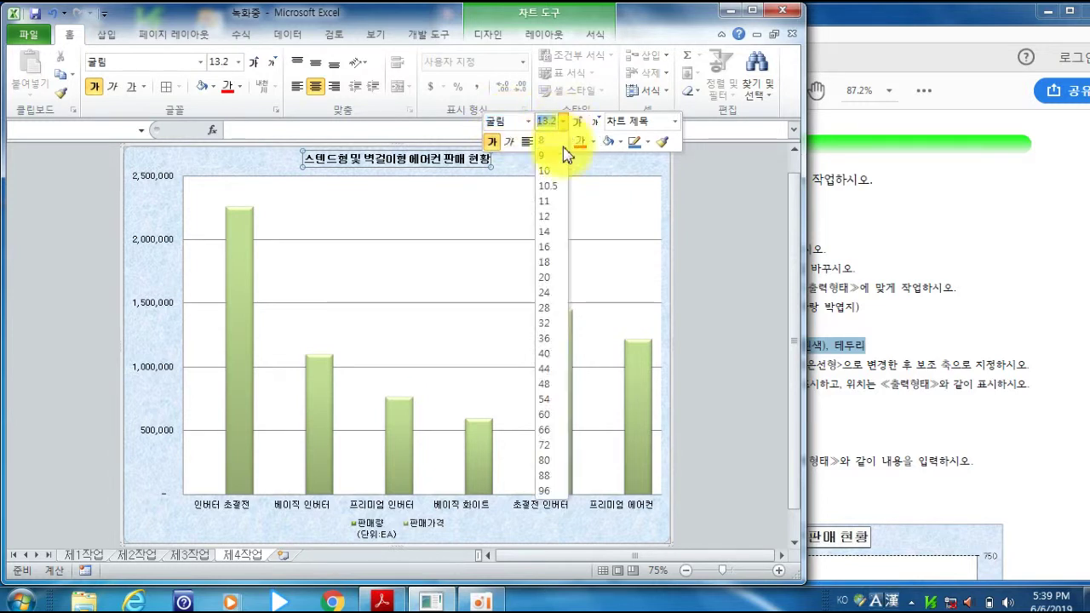
left_click(550, 278)
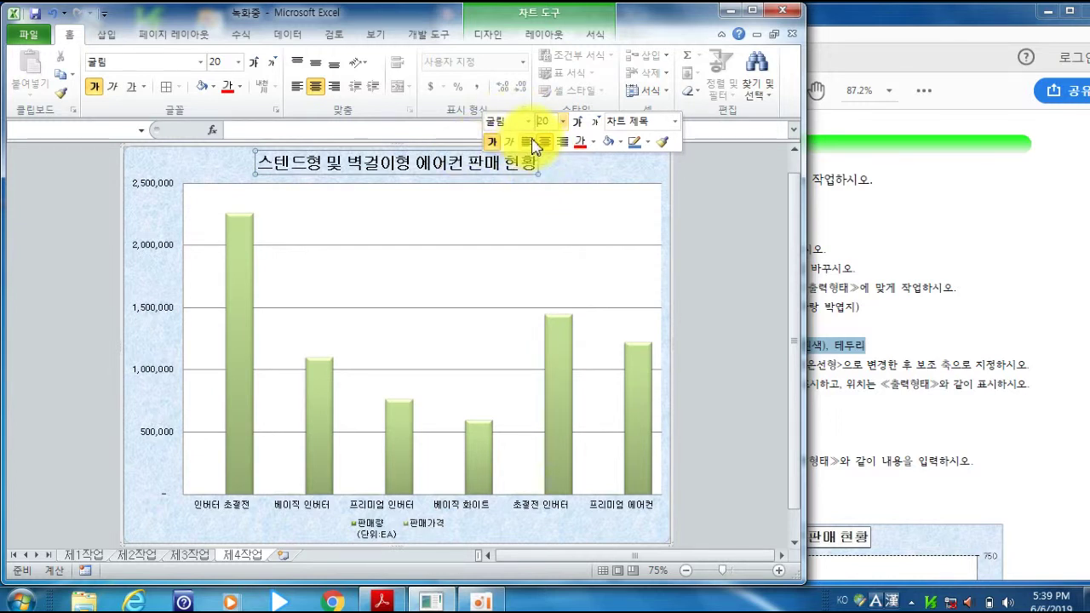
- Give the chart title a white fill and a black border
left_click(620, 144)
key("Escape")
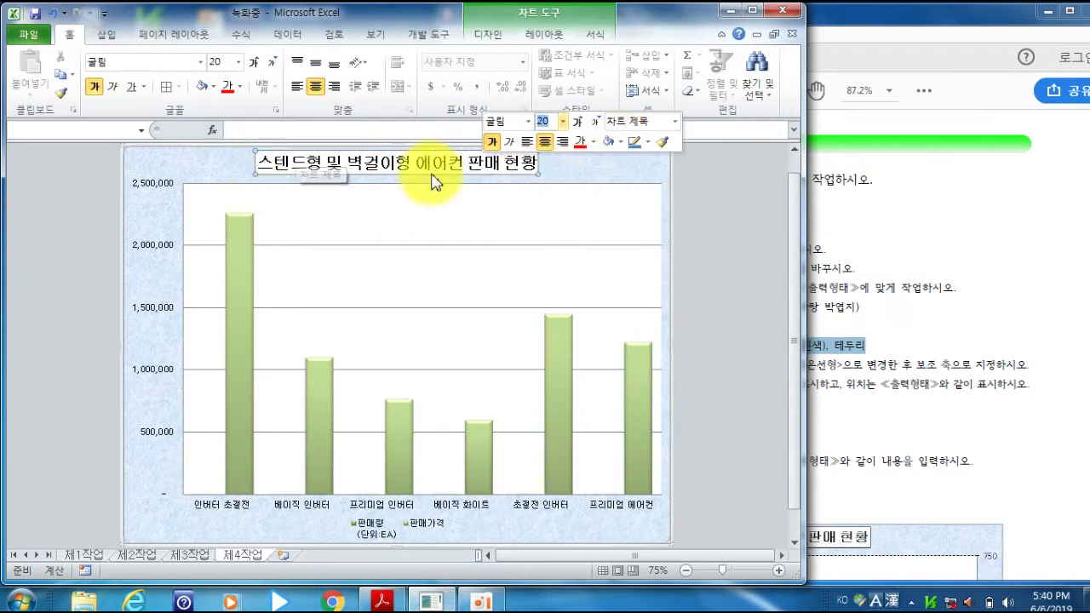
left_click(652, 149)
left_click(637, 195)
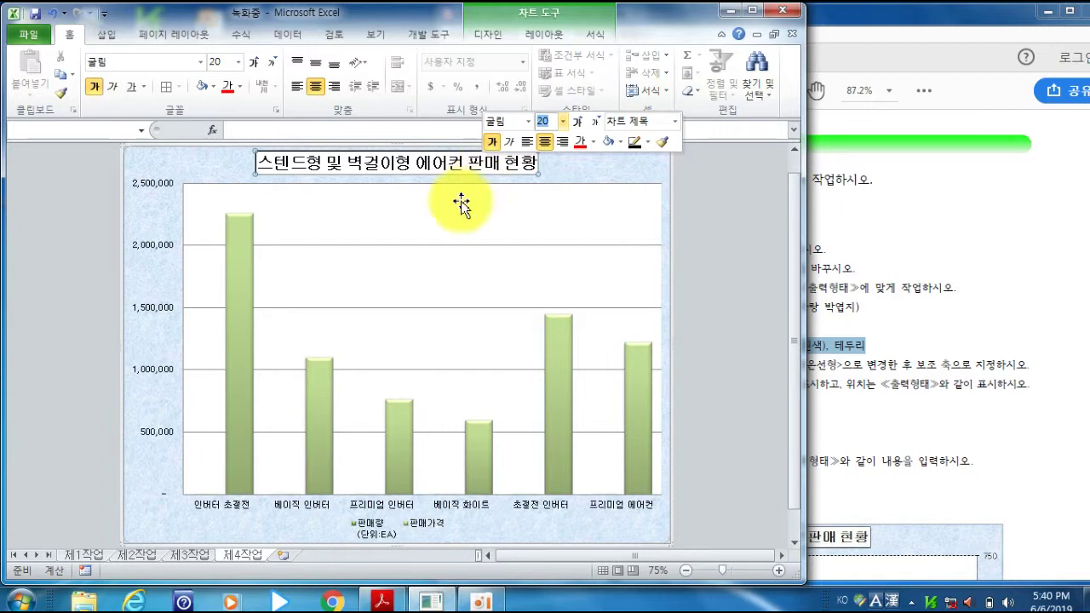
key("Hangul")
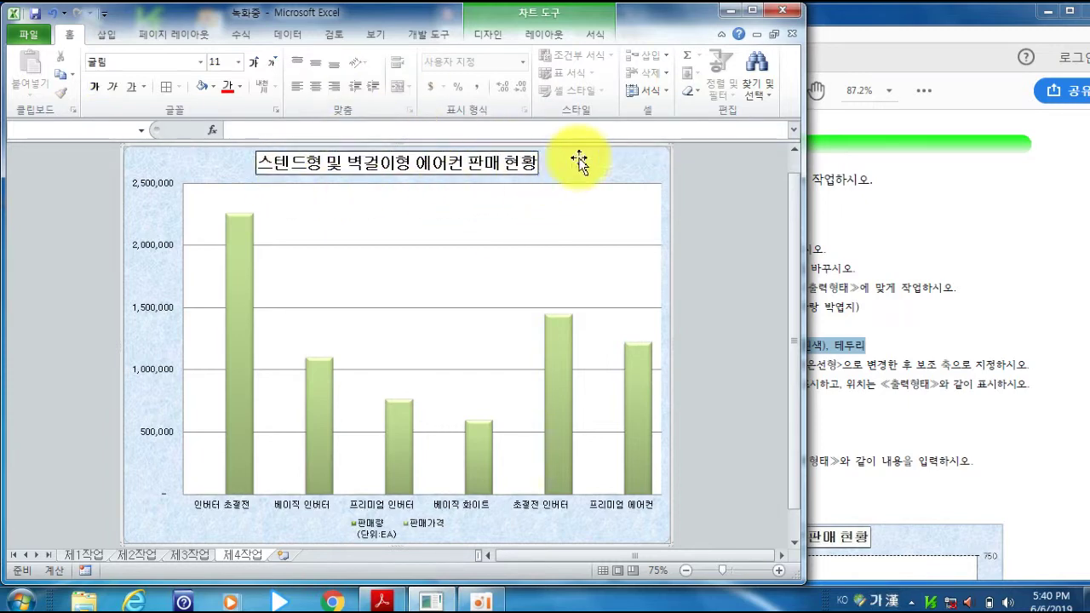
- Check series format condition (7) in the PDF and compare the chart's 판매량(단위:EA) series with its source data on the 제1작업 sheet
left_click(861, 25)
scroll(801, 221, "down", 3)
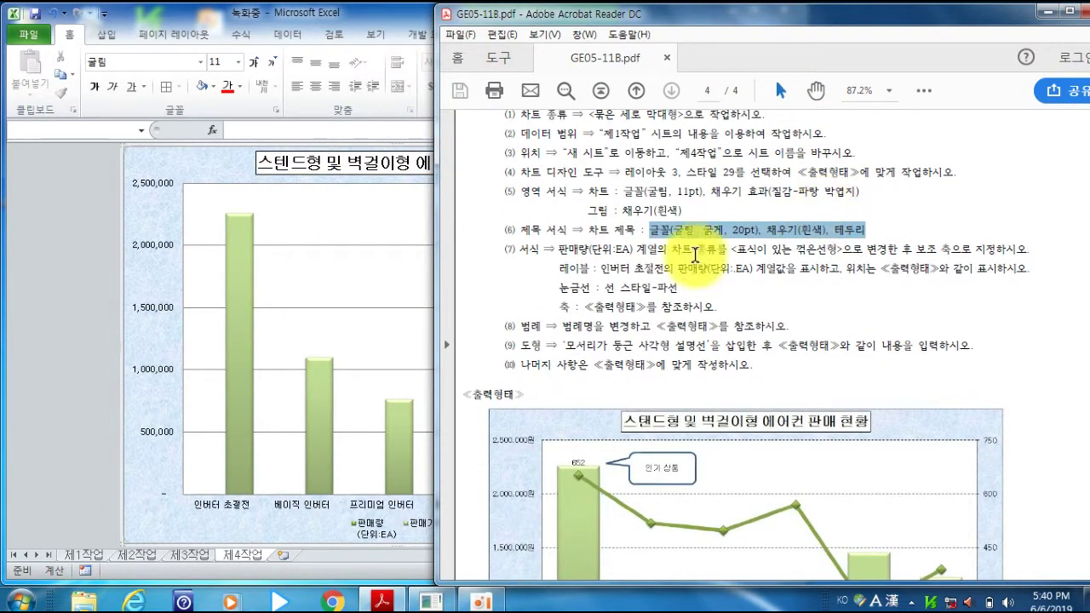
left_click_drag(554, 250, 876, 247)
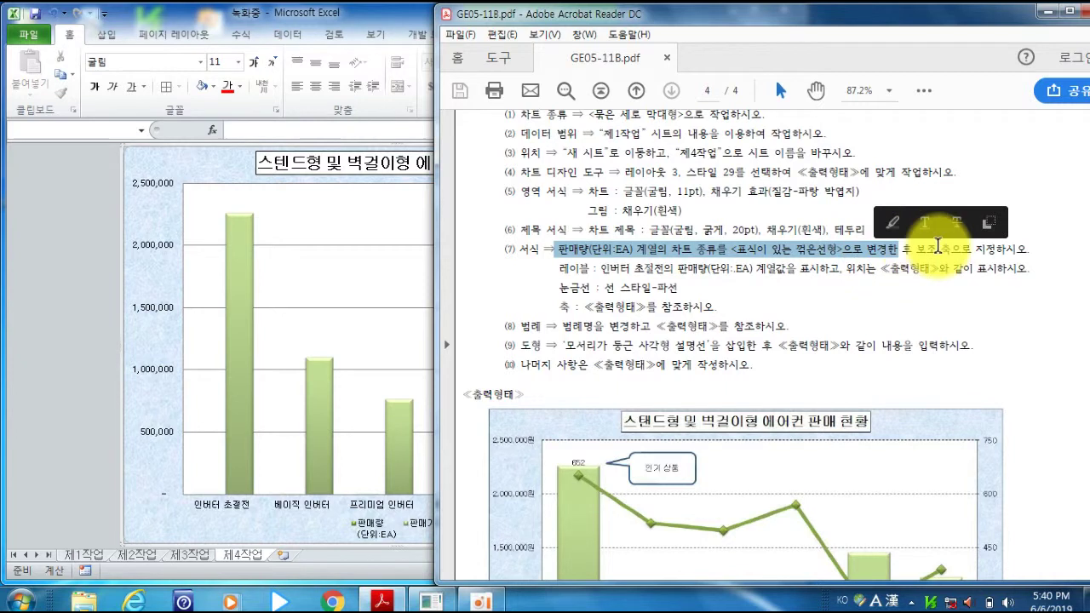
scroll(1006, 277, "down", 2)
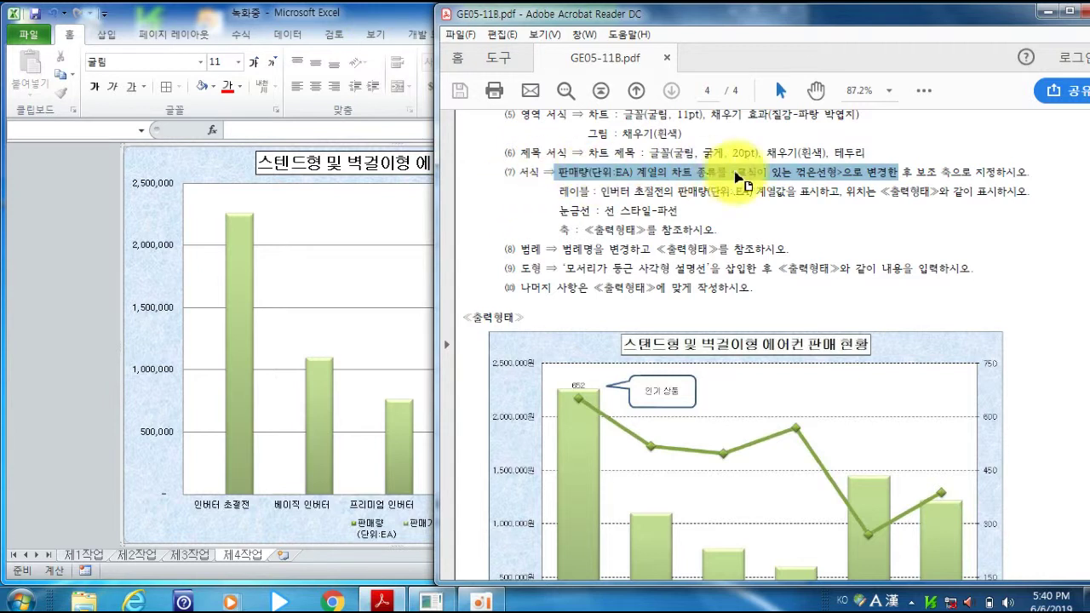
left_click(372, 28)
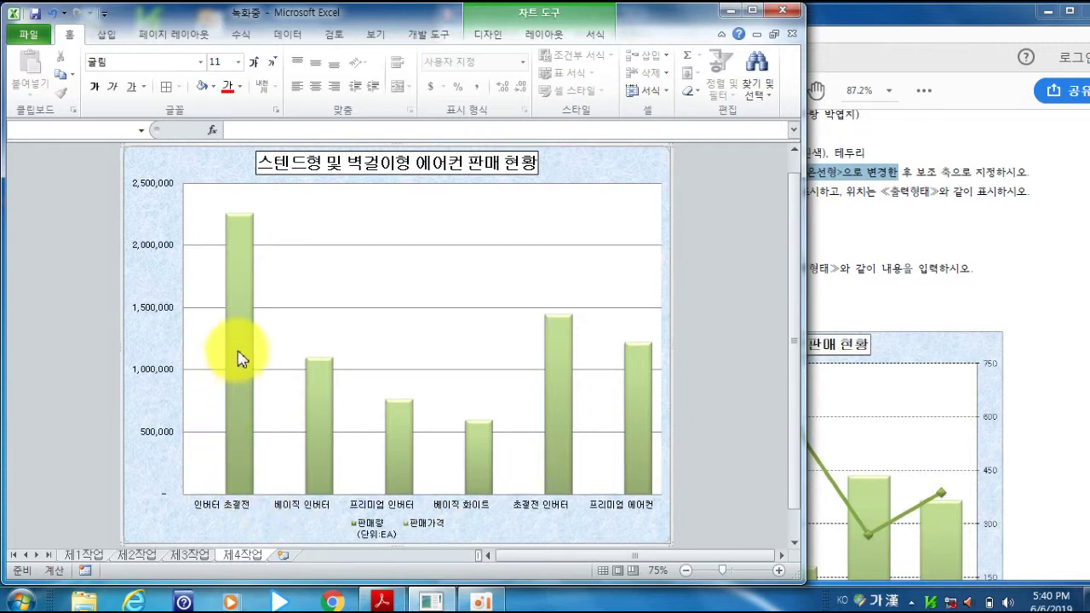
mouse_move(242, 341)
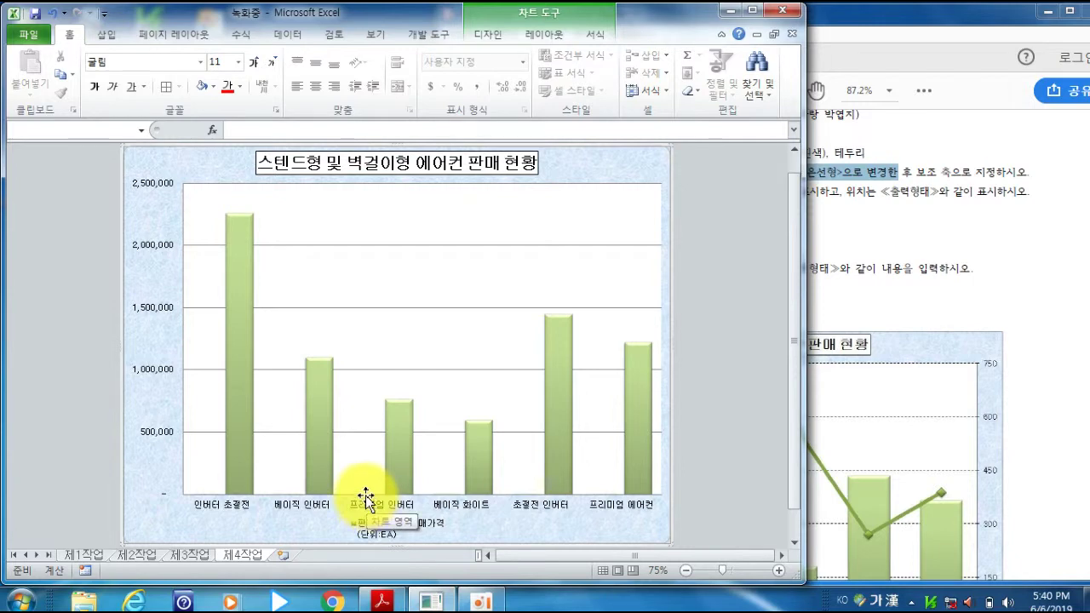
left_click(83, 555)
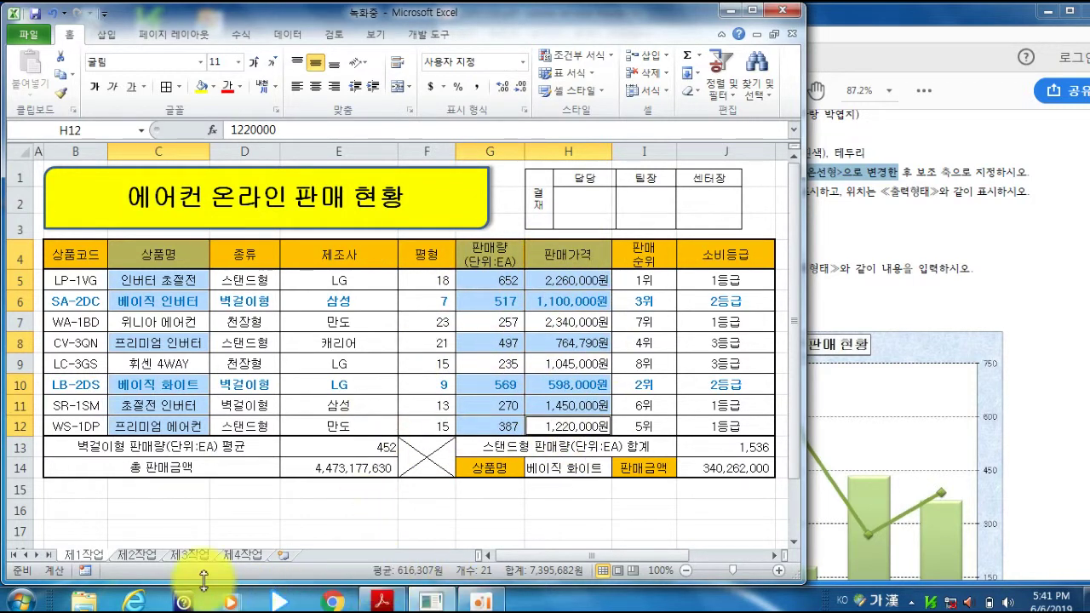
left_click(243, 556)
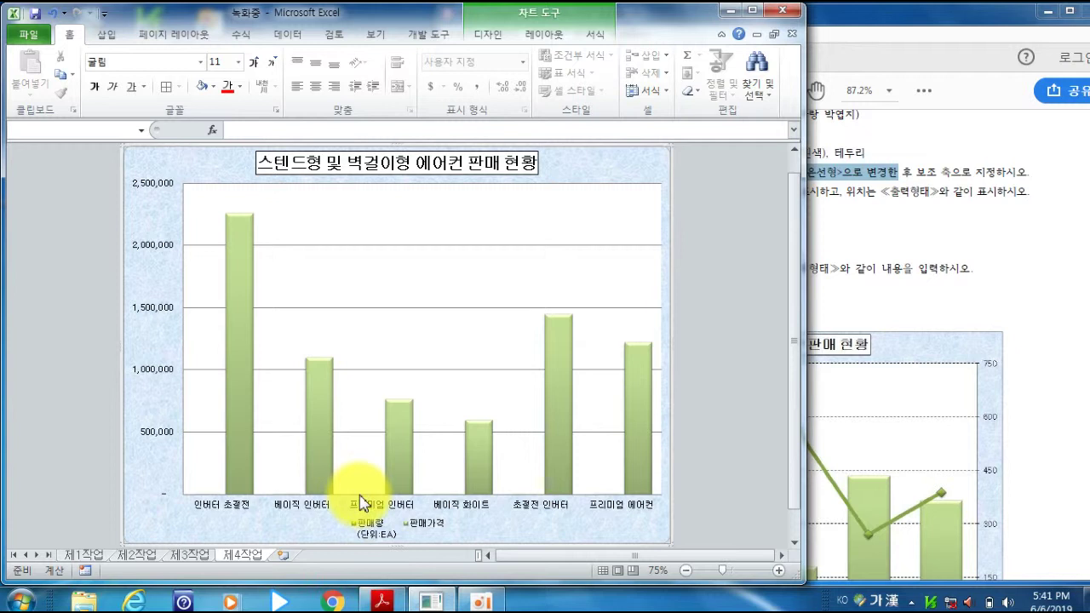
mouse_move(364, 503)
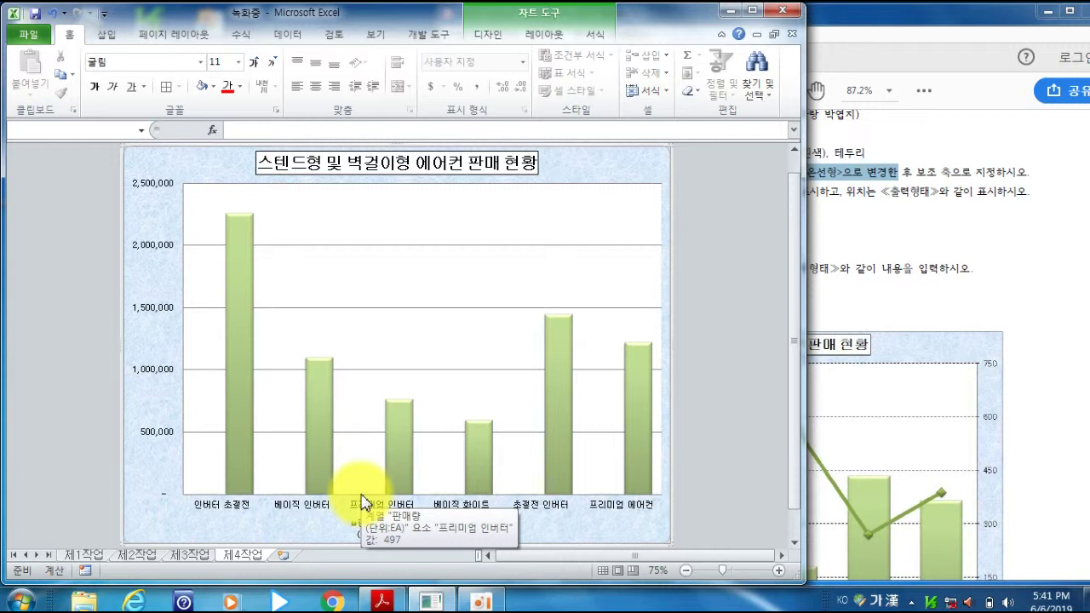
- Change the chart type of the 판매량(단위:EA) series to a line with markers (표식이 있는 꺾은선형)
left_click(362, 502)
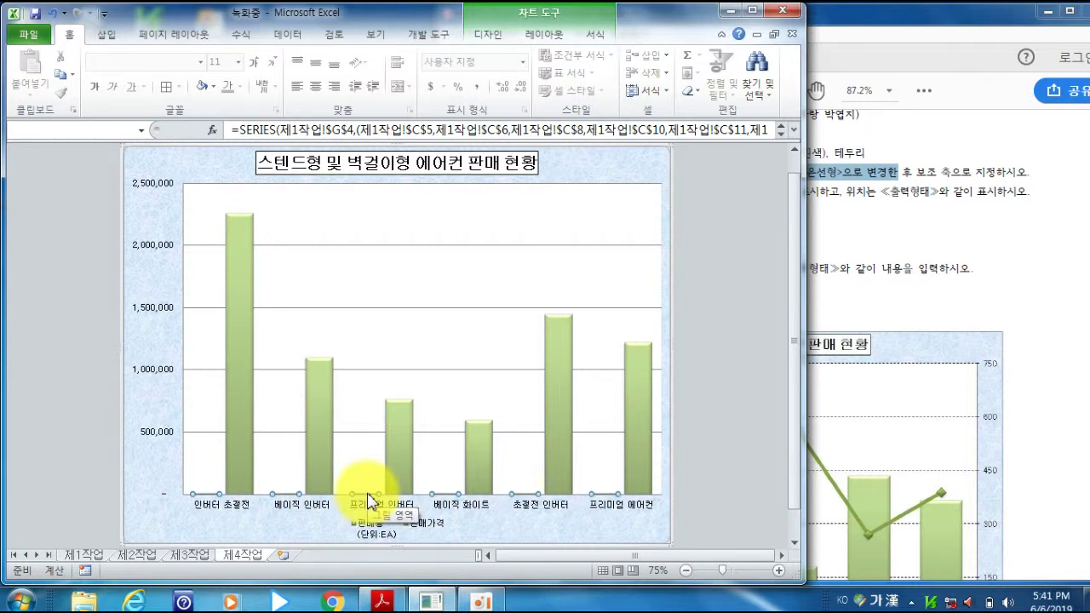
left_click(714, 460)
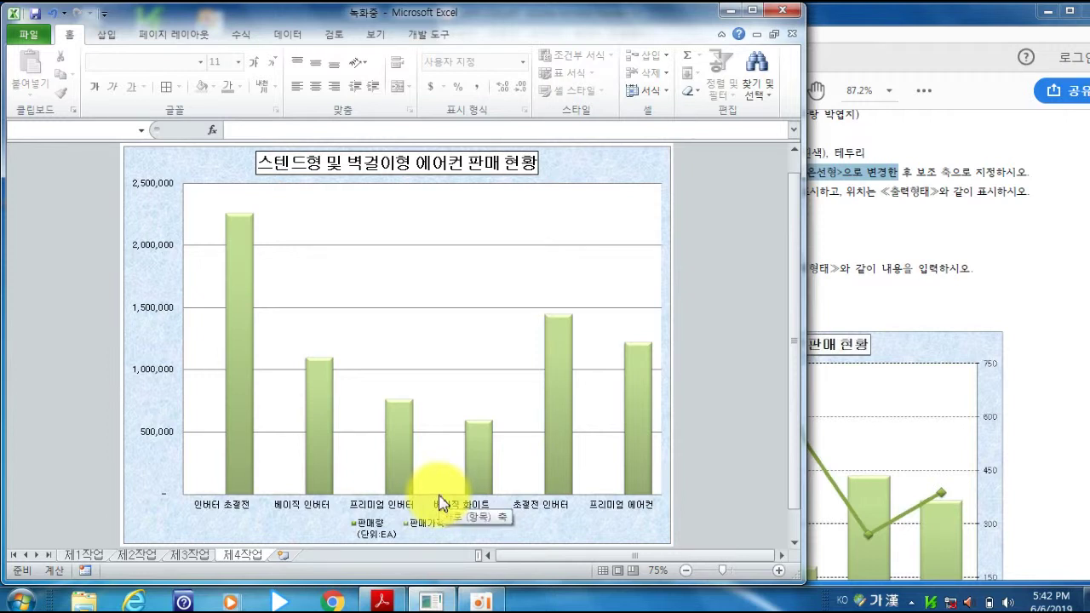
mouse_move(442, 503)
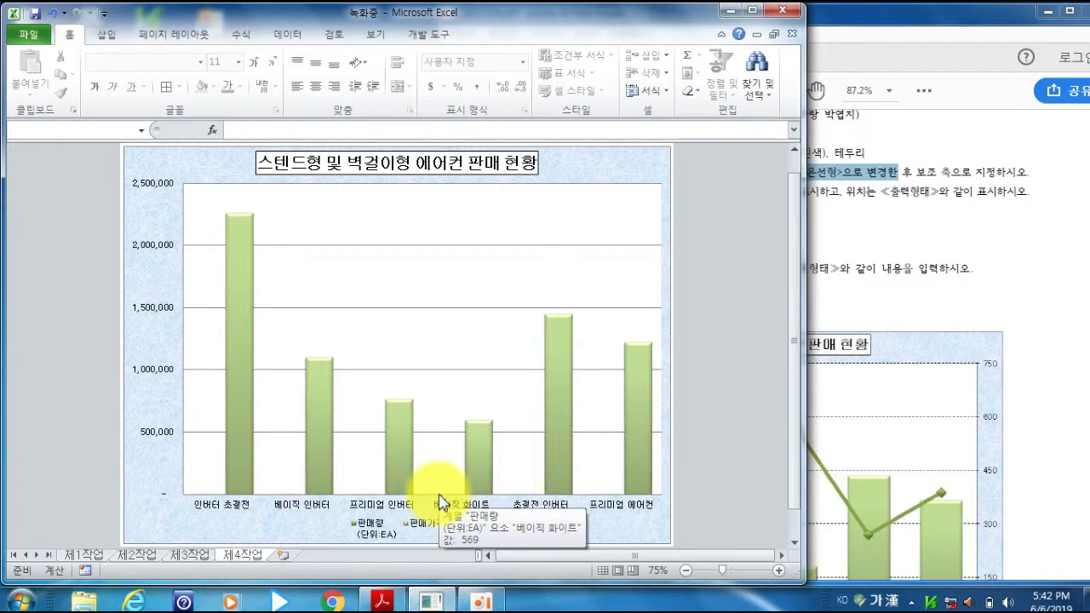
left_click(442, 503)
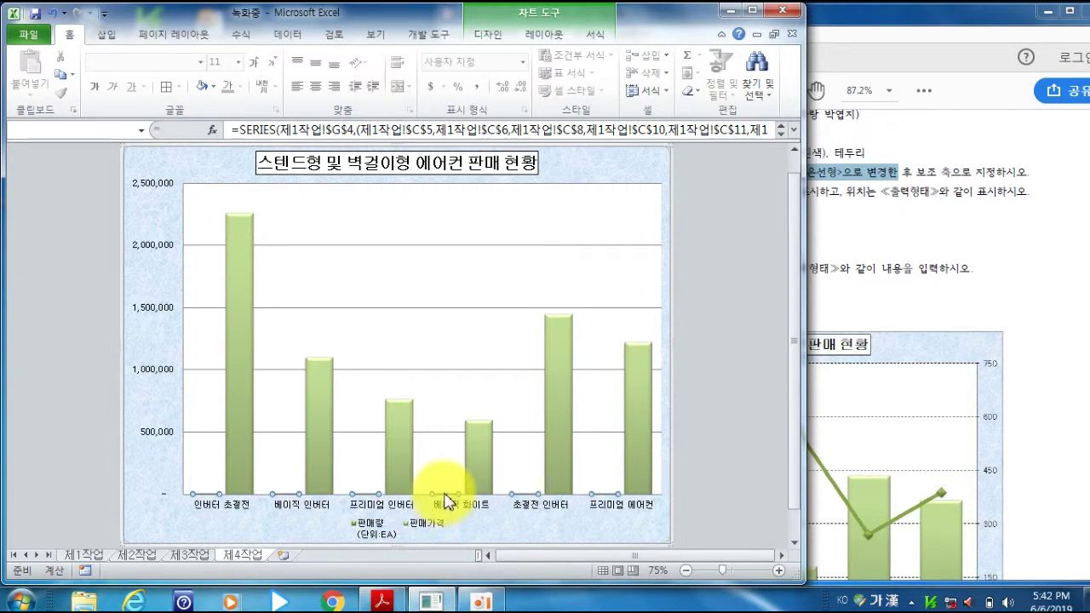
right_click(446, 500)
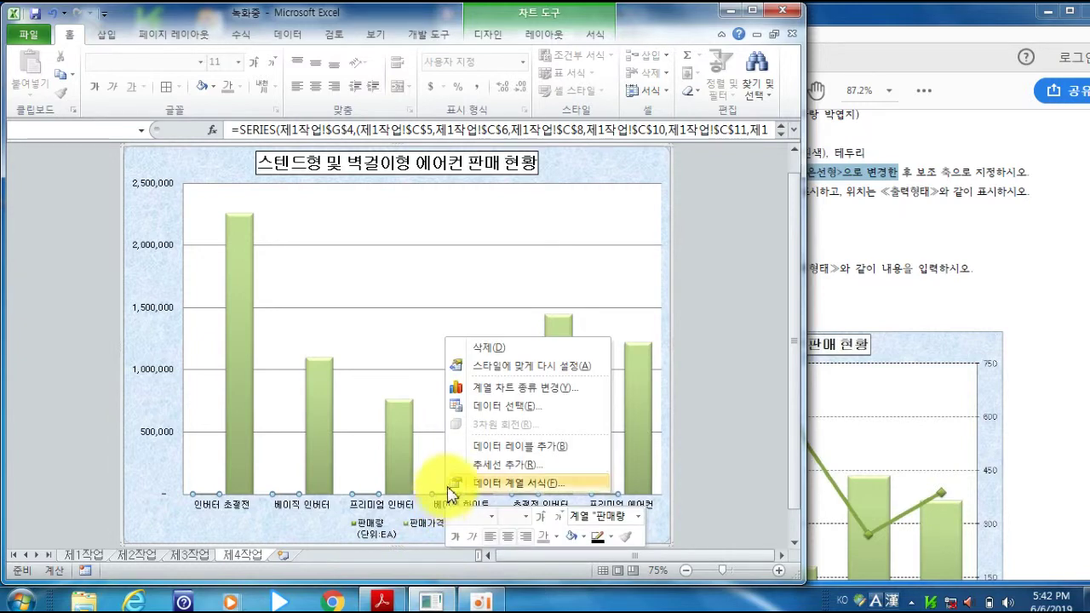
left_click(519, 390)
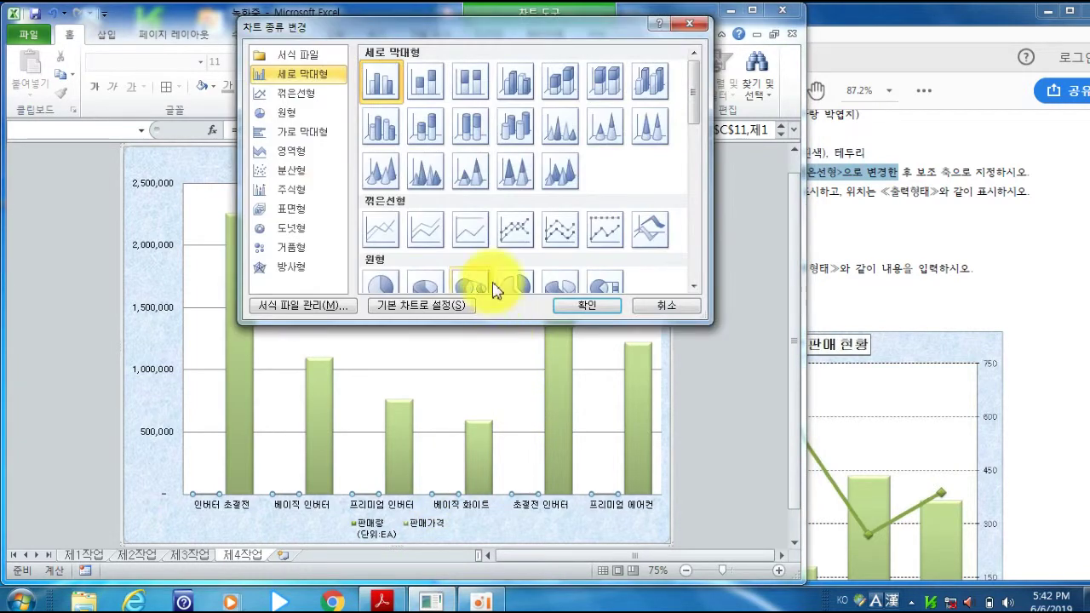
left_click(514, 229)
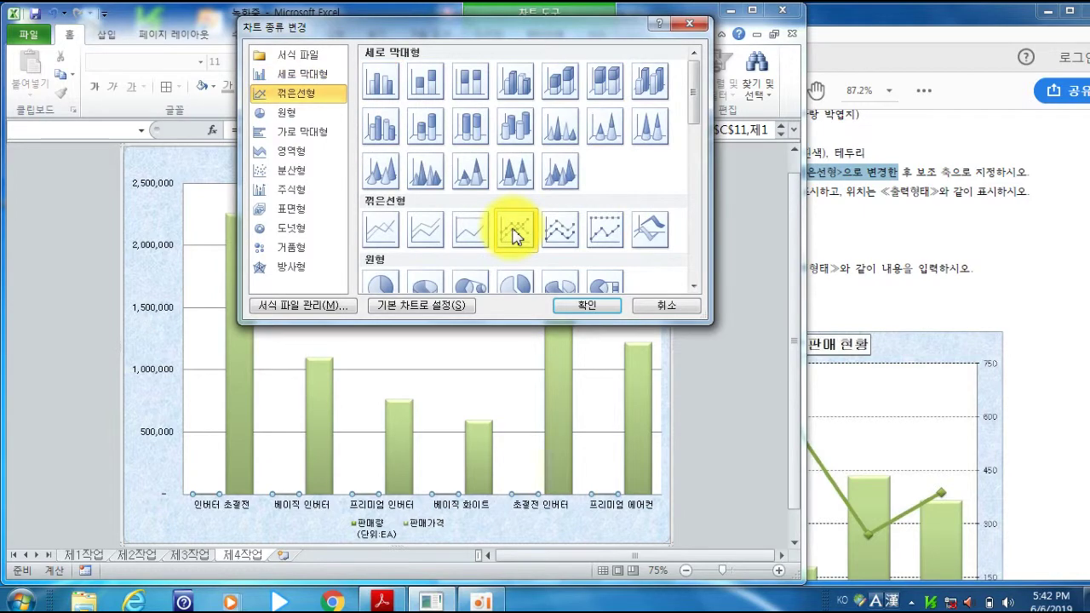
left_click(586, 315)
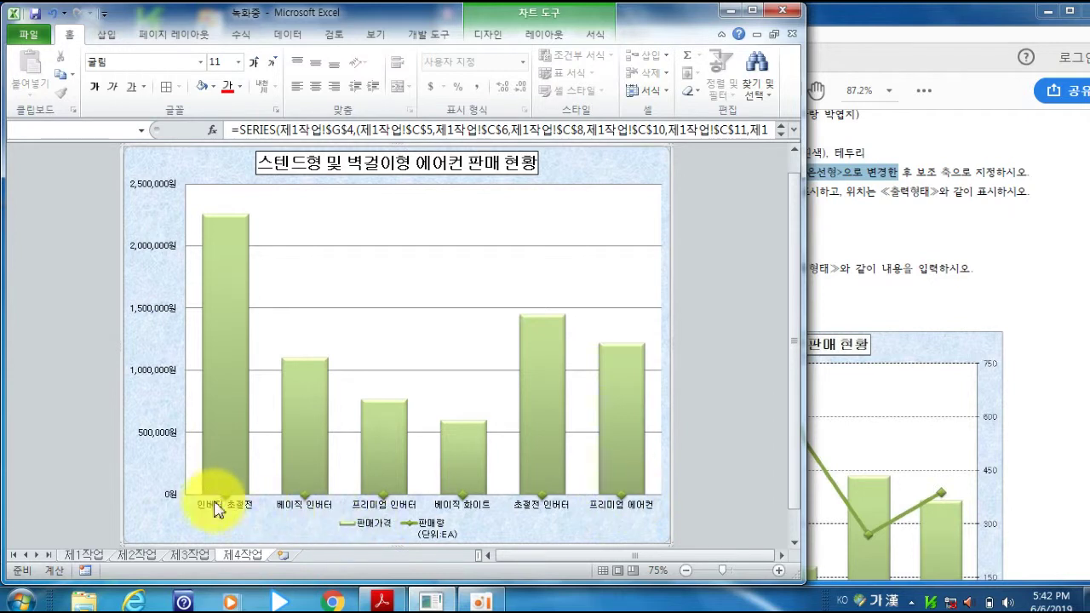
- Plot the 판매량(단위:EA) line series on the secondary axis (보조 축)
left_click(464, 497)
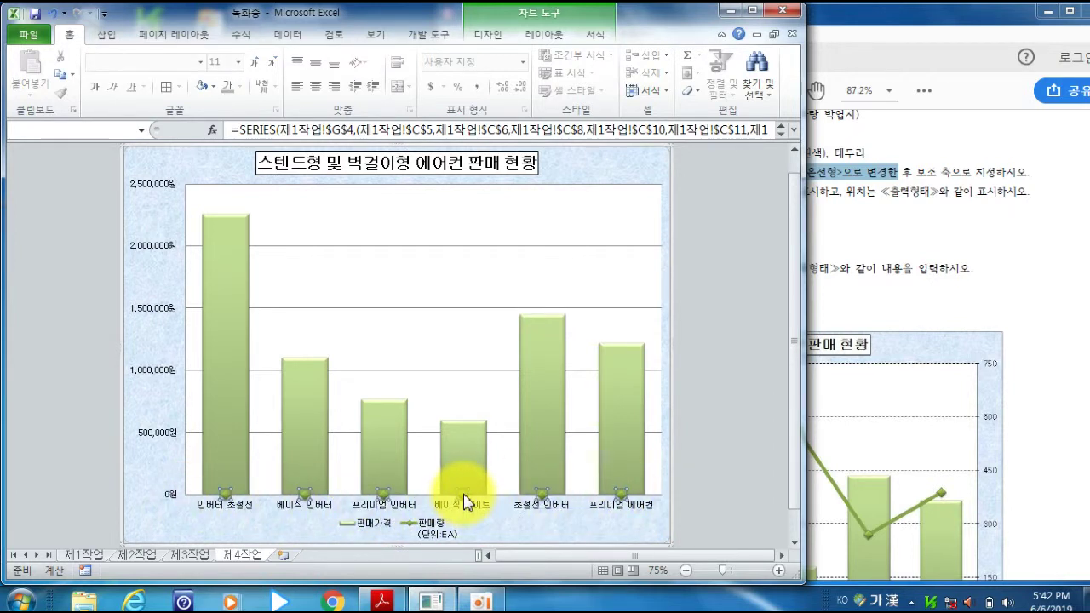
right_click(465, 501)
left_click(524, 485)
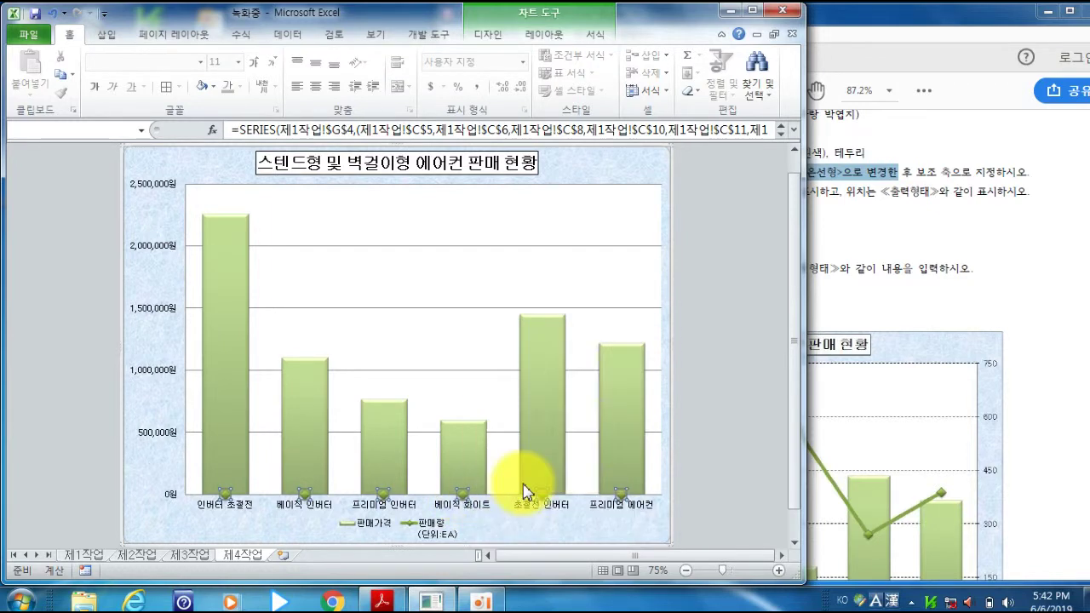
left_click_drag(333, 92, 290, 31)
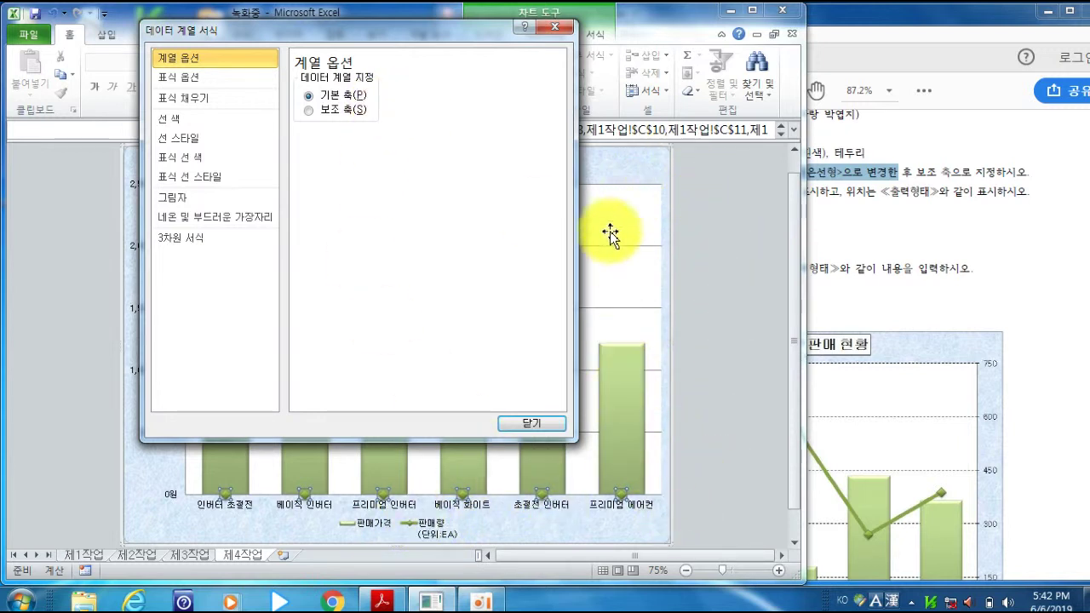
left_click(311, 111)
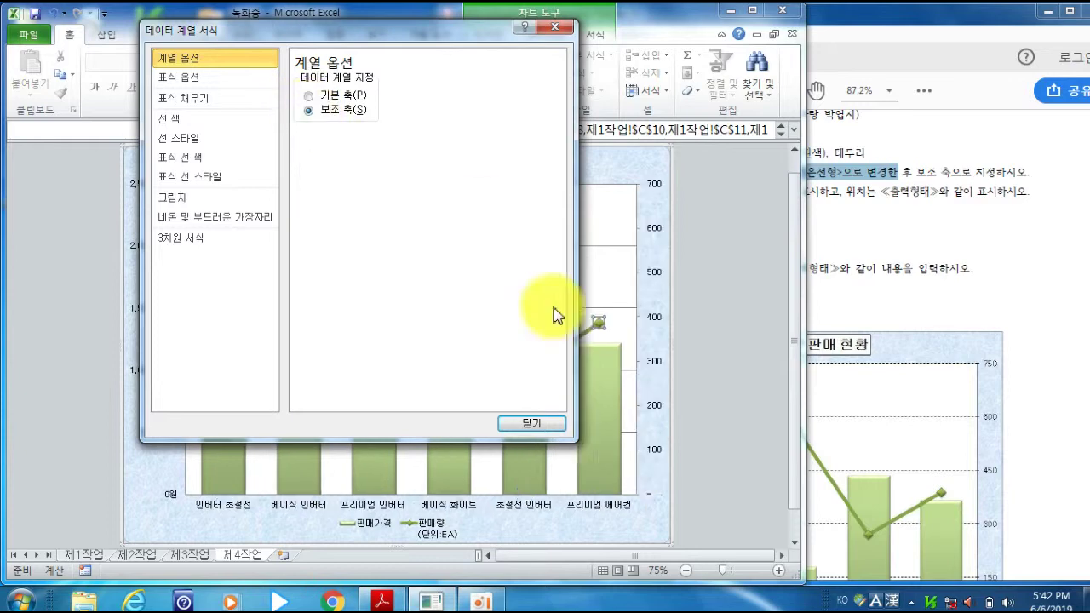
left_click(530, 426)
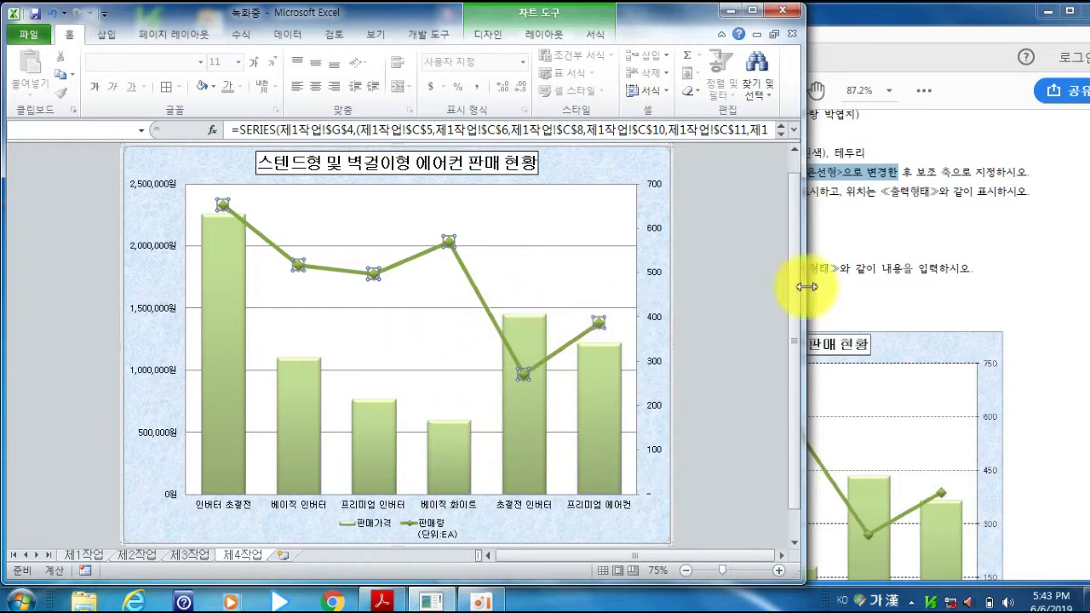
- Check the secondary axis and data label conditions under (7) in the PDF, including the label in the sample output
left_click(914, 187)
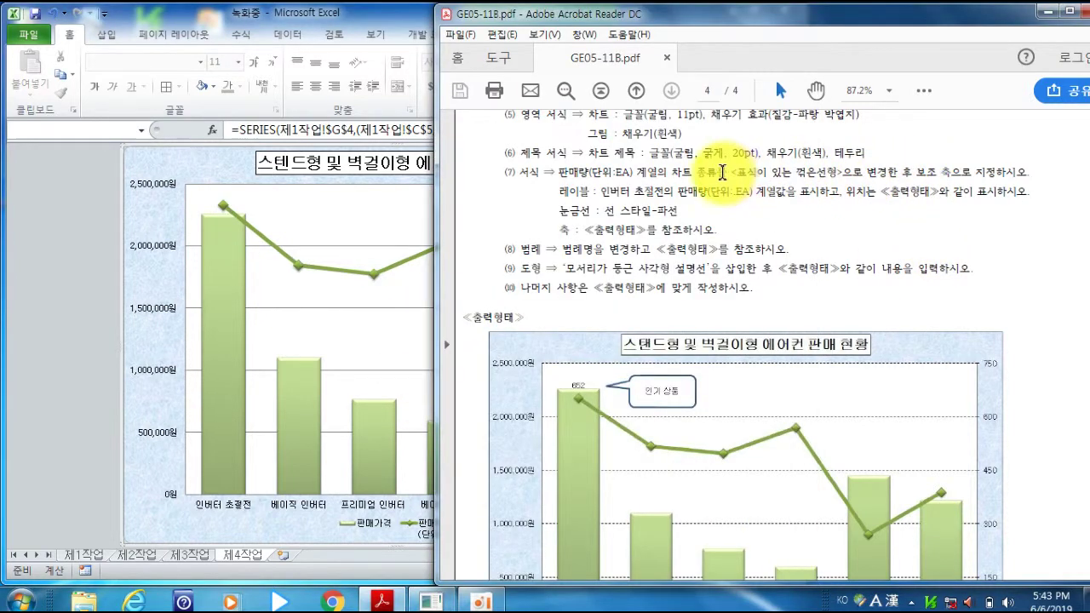
left_click_drag(733, 171, 943, 172)
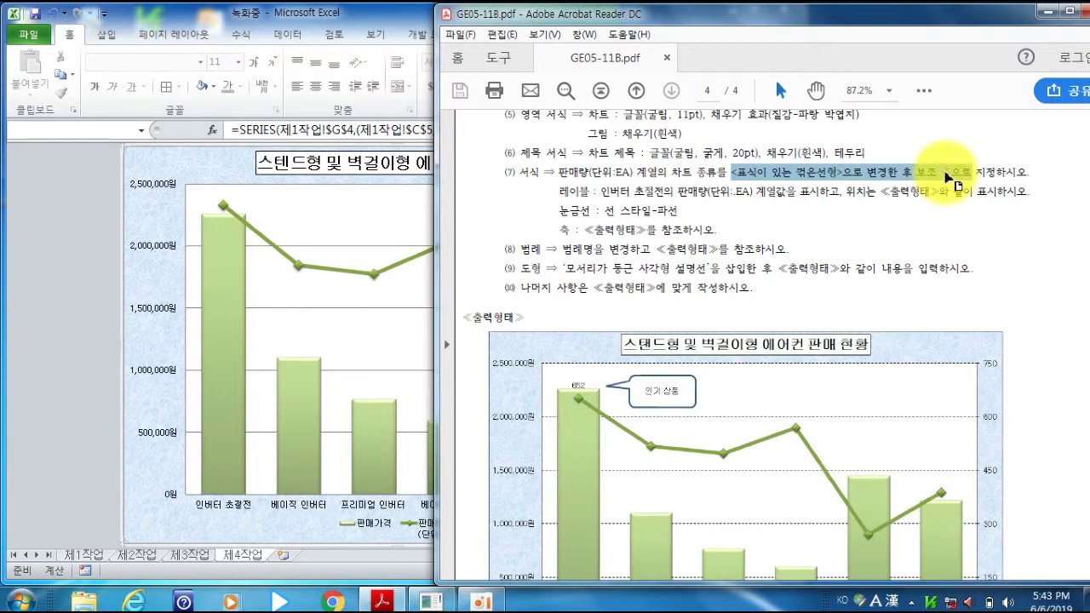
left_click(946, 175)
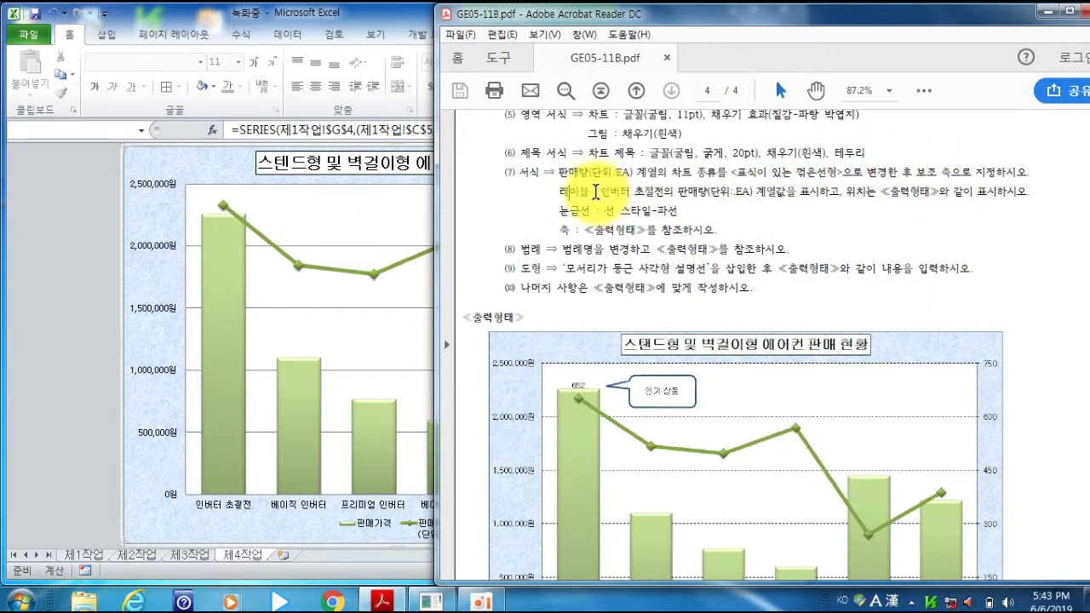
left_click_drag(608, 194, 839, 190)
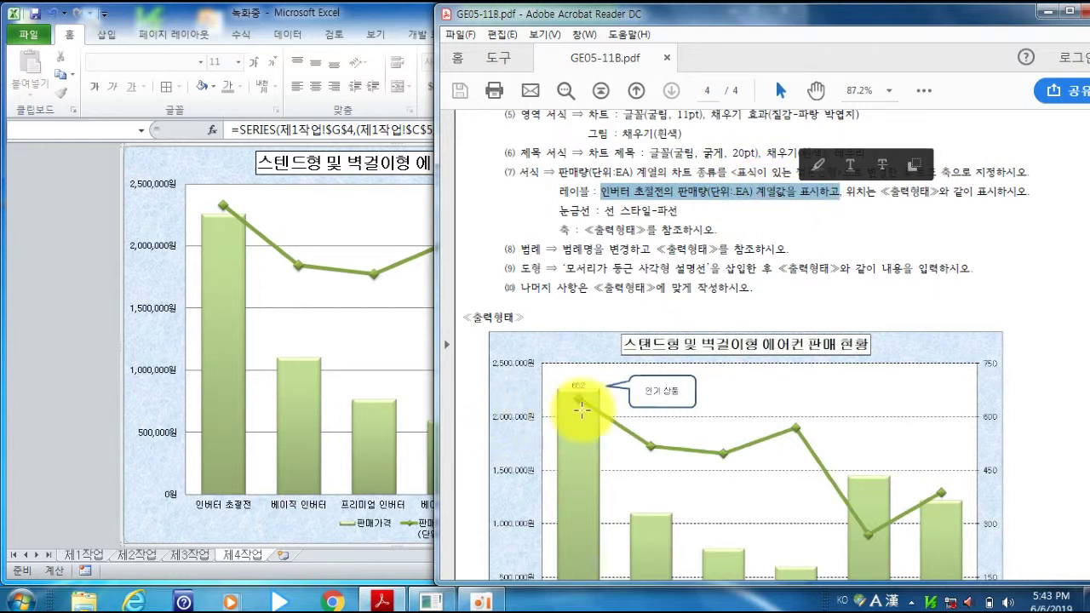
scroll(575, 430, "down", 2)
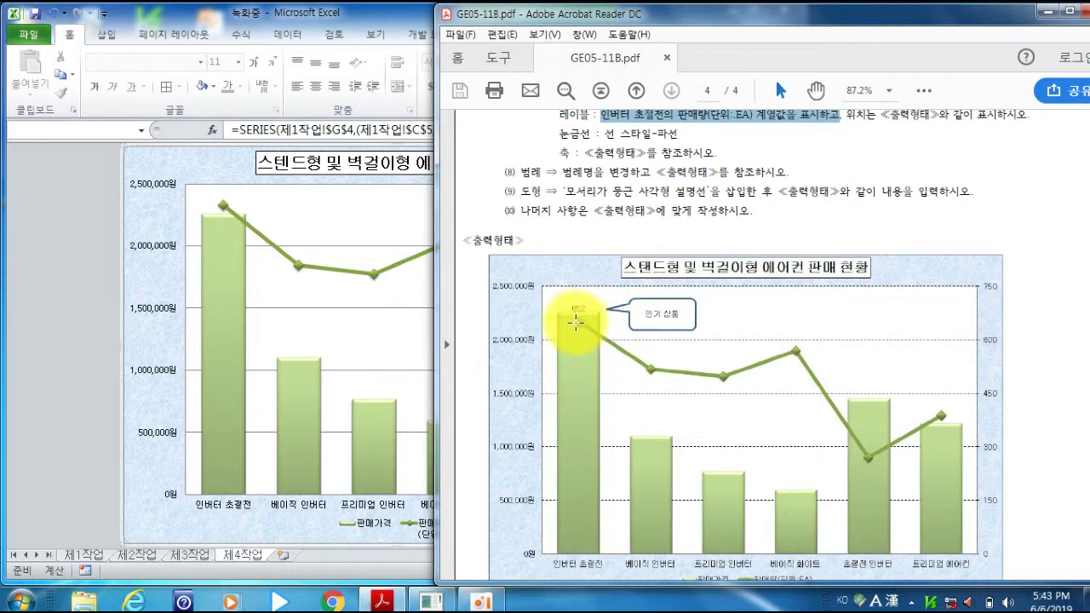
left_click(372, 19)
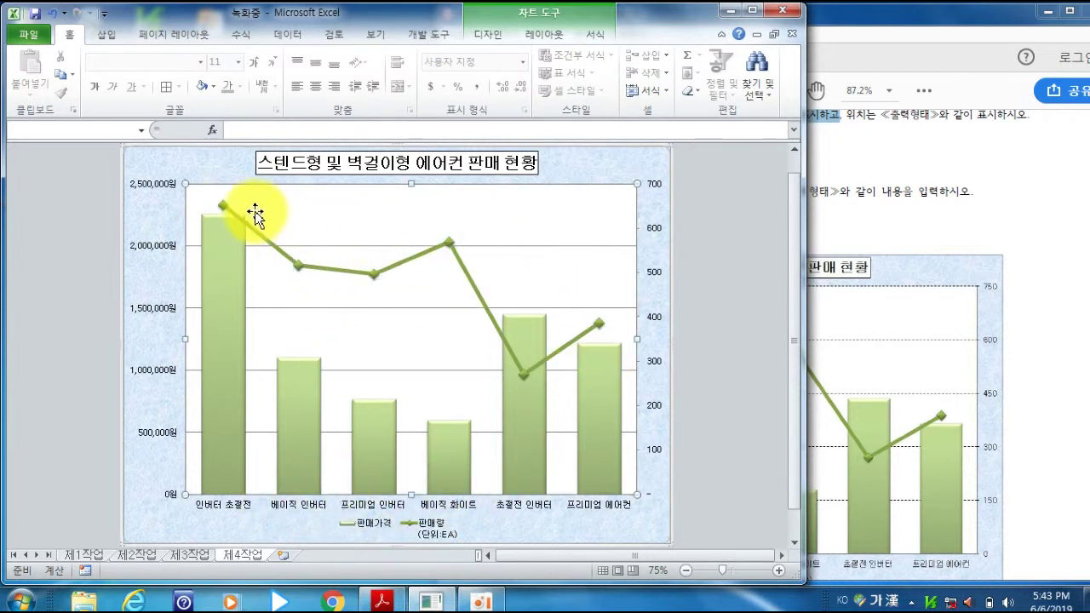
- Add a data label to only the 인버터 초절전 point of the 판매량(단위:EA) line series
left_click(221, 209)
left_click(222, 211)
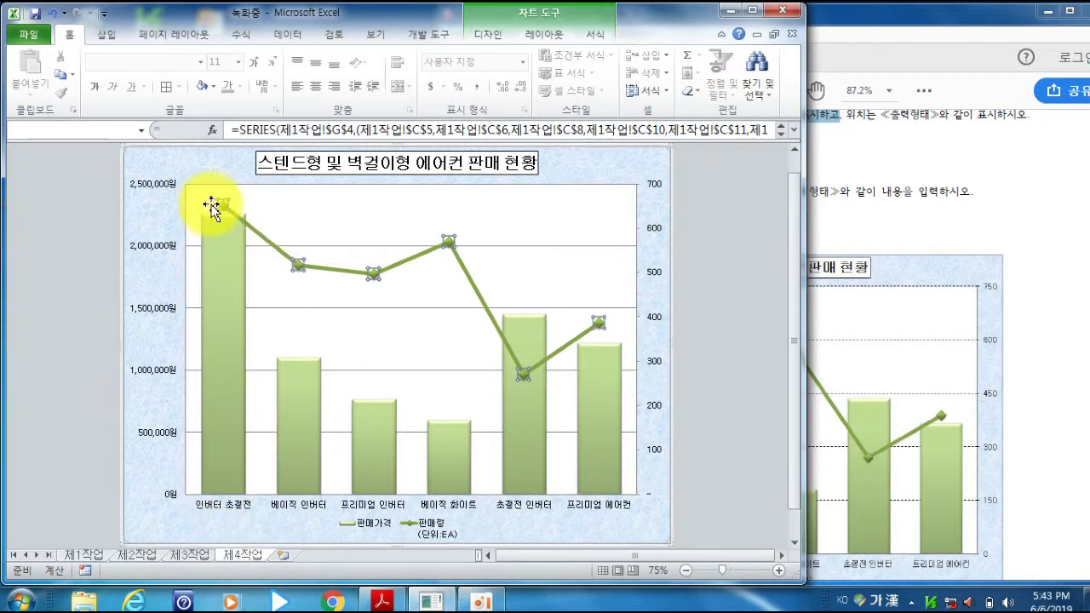
mouse_move(224, 213)
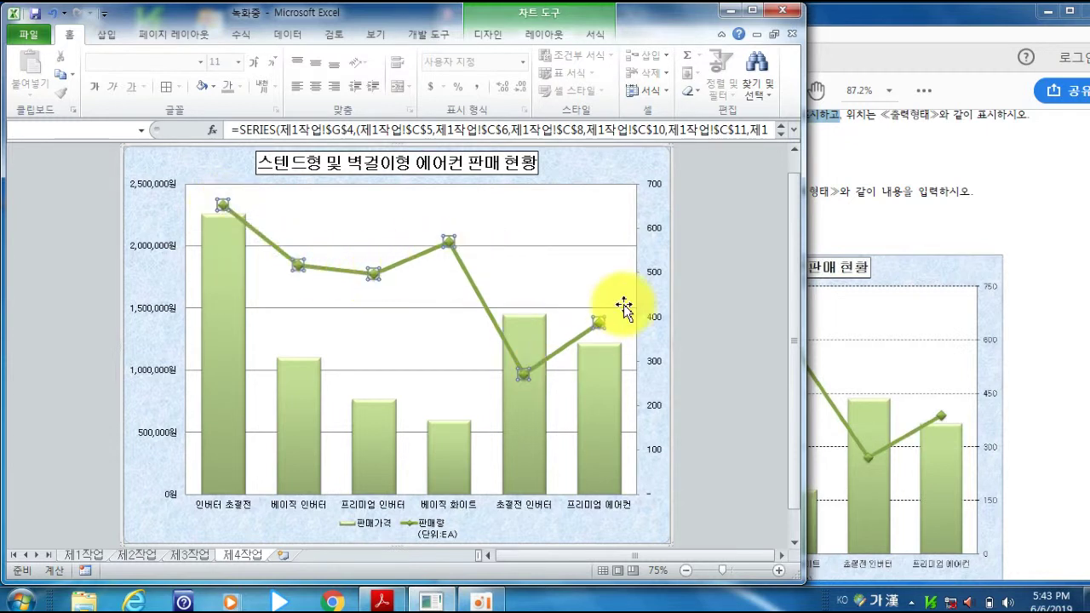
left_click(223, 210)
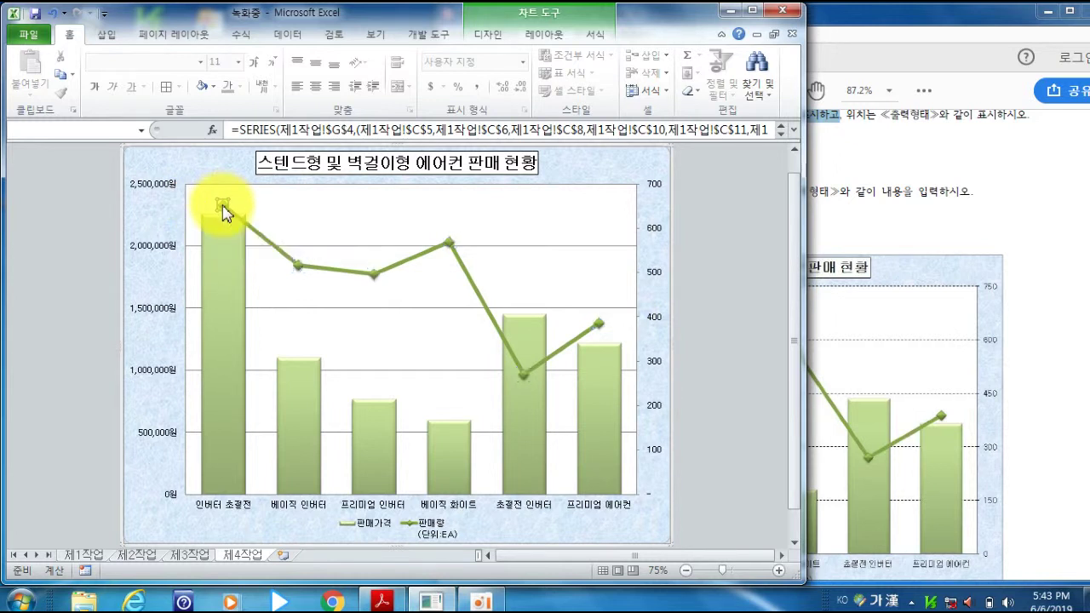
mouse_move(217, 232)
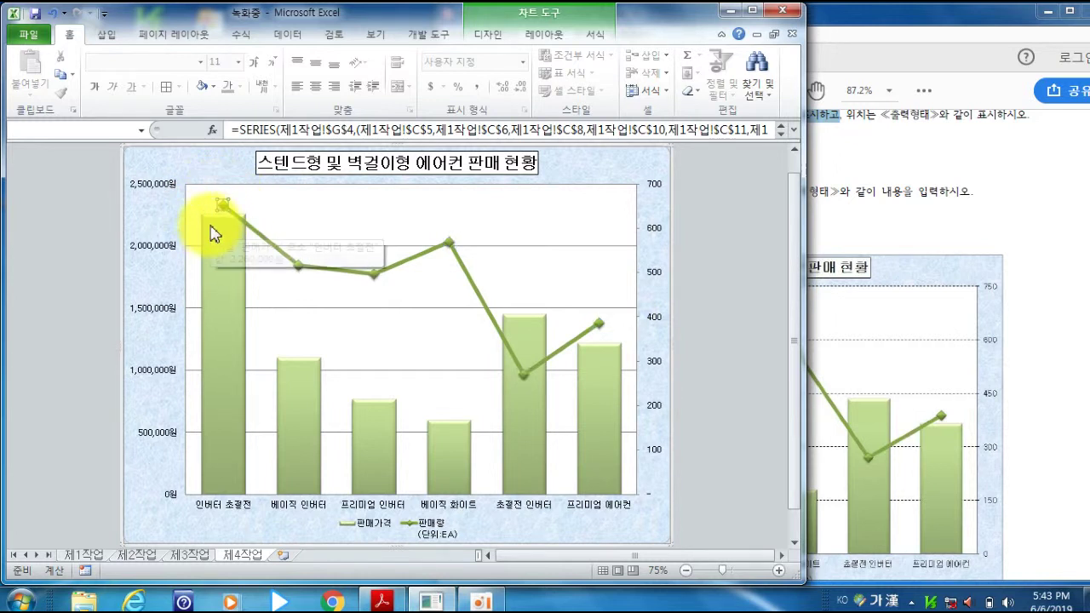
left_click(219, 213)
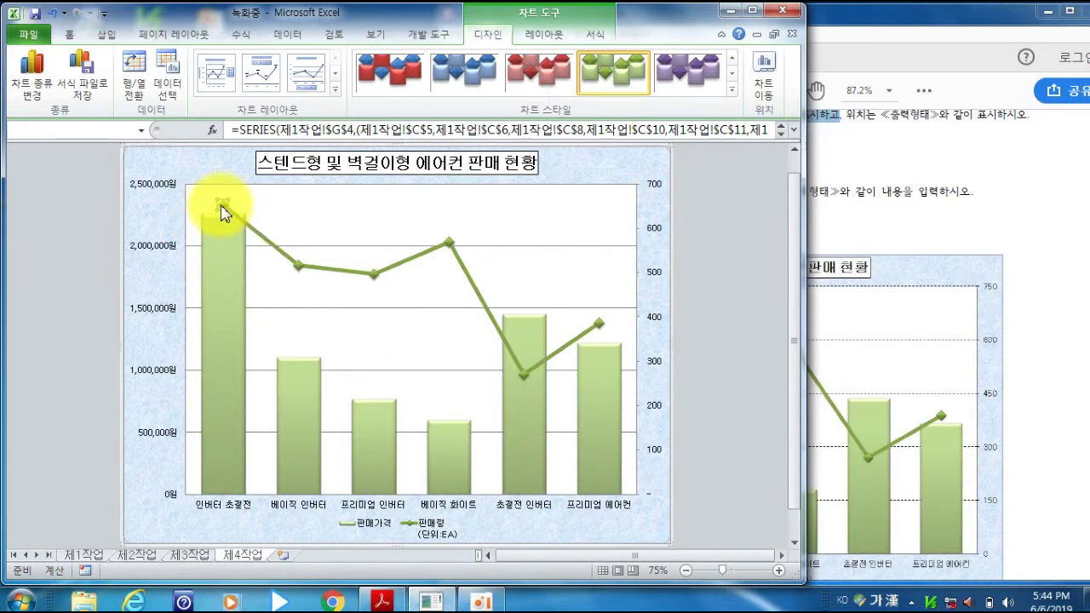
right_click(222, 213)
left_click(294, 317)
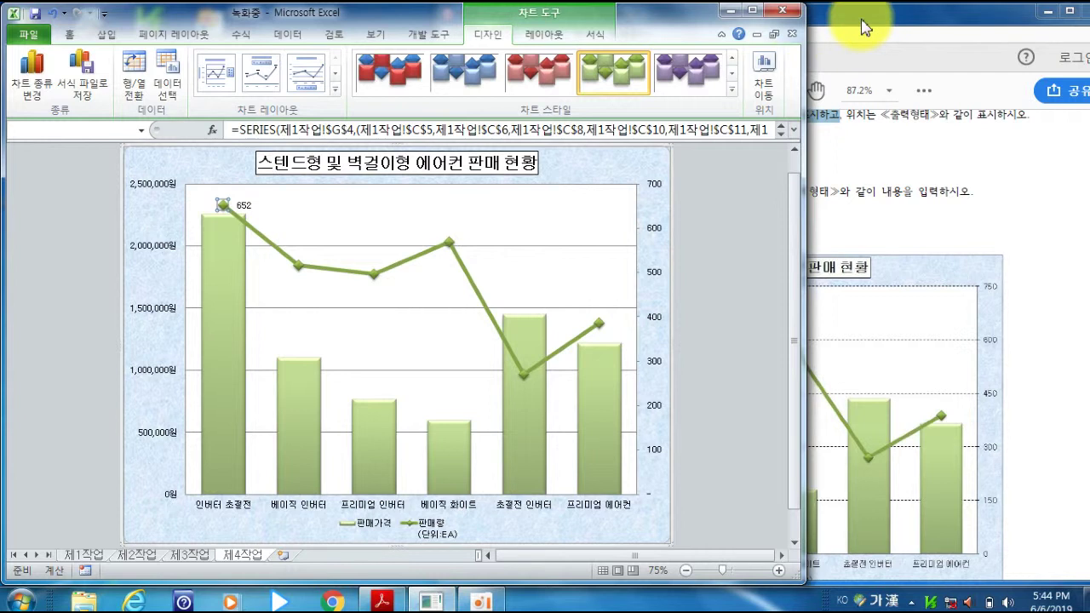
- Check the label placement in the PDF's sample output and position the 인버터 초절전 data label above its point (위쪽)
left_click(246, 206)
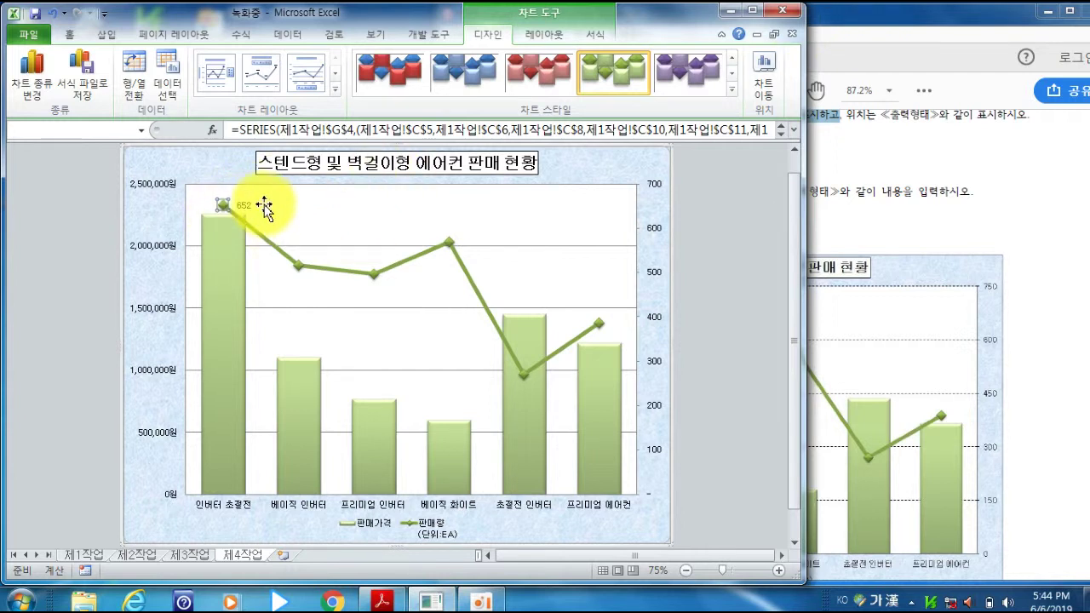
left_click(895, 23)
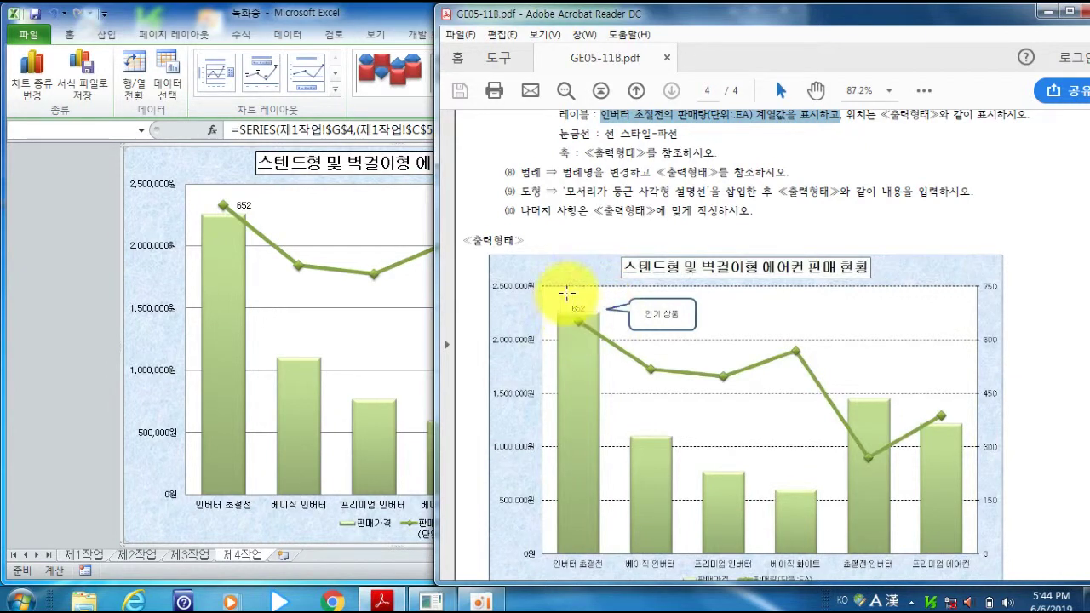
left_click(362, 19)
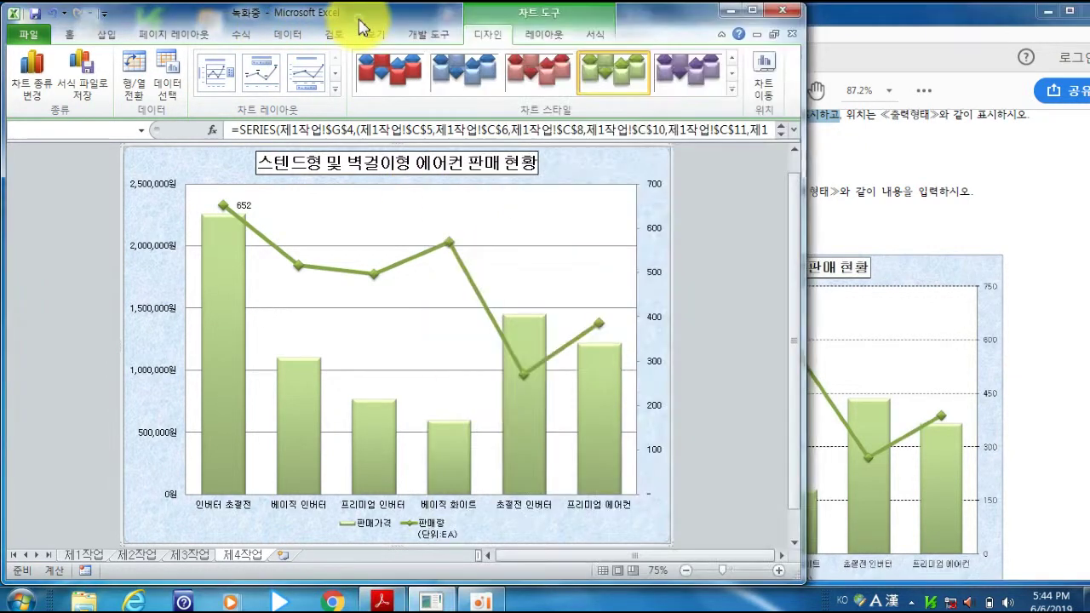
left_click(246, 209)
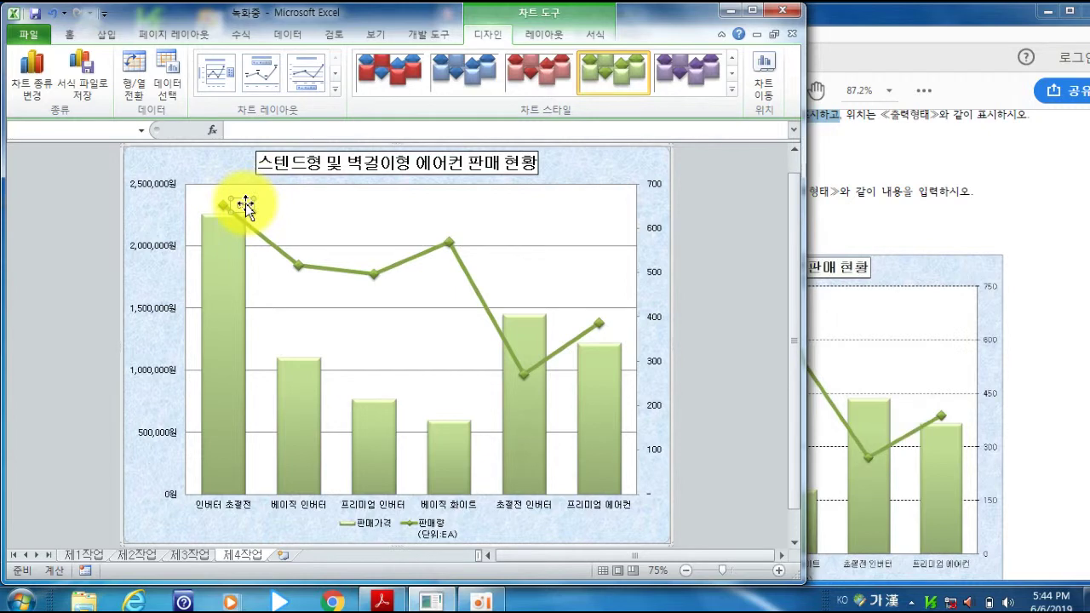
right_click(245, 207)
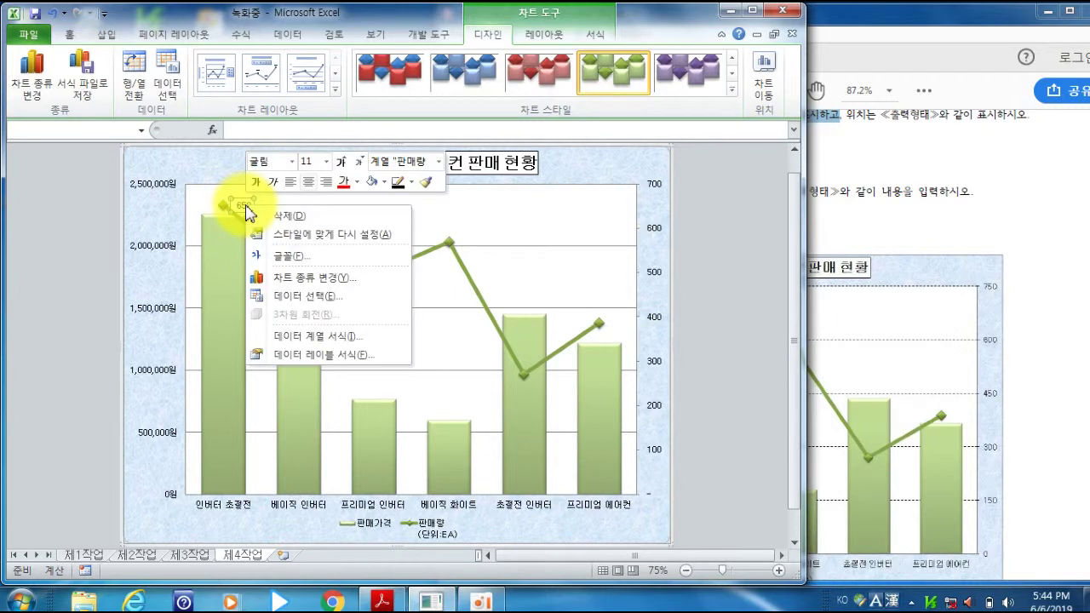
left_click(312, 368)
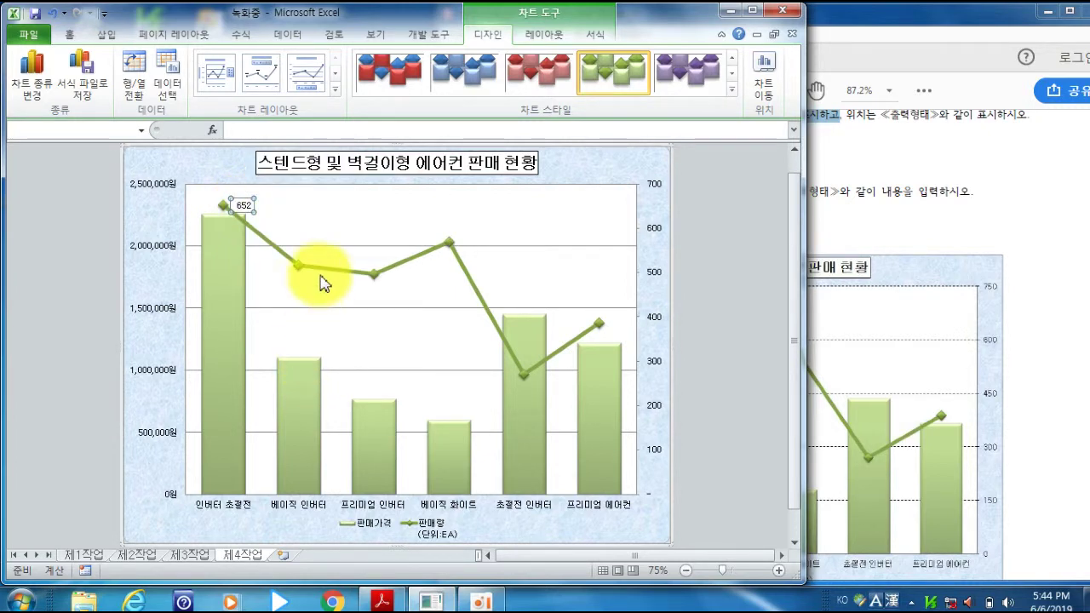
left_click_drag(265, 43, 406, 45)
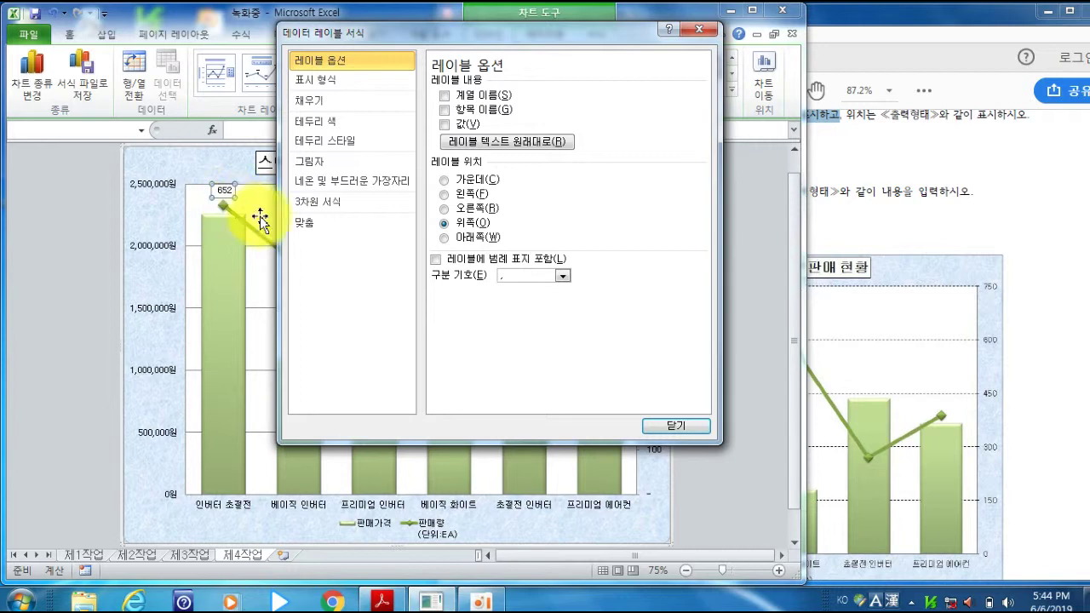
left_click(677, 428)
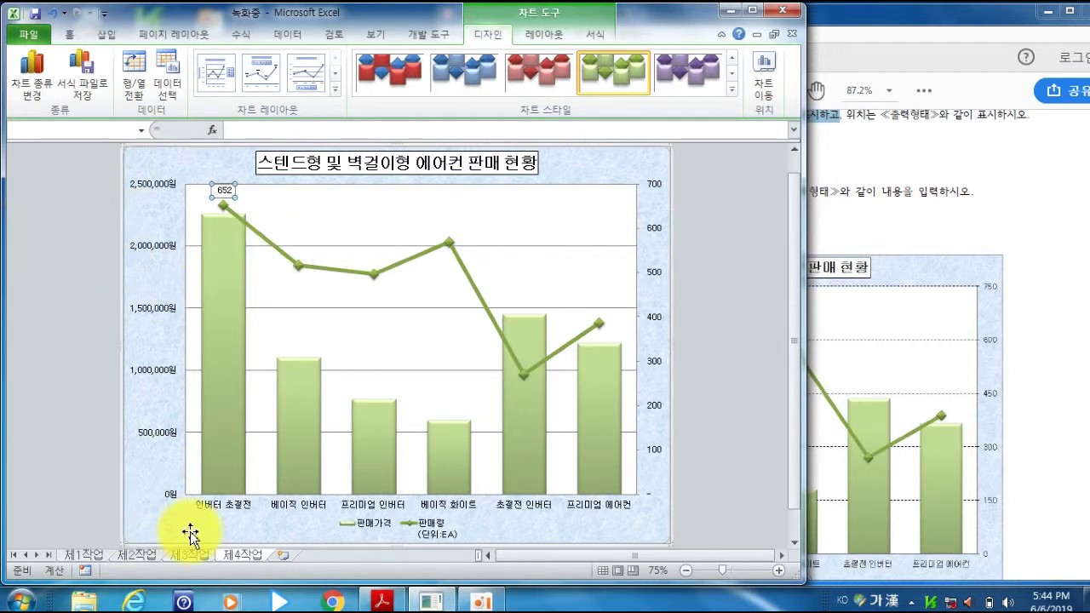
- Following the gridline condition under (7) in the PDF, set the dash type of the chart's major gridlines to dashed (파선)
left_click(881, 28)
left_click_drag(560, 134, 679, 135)
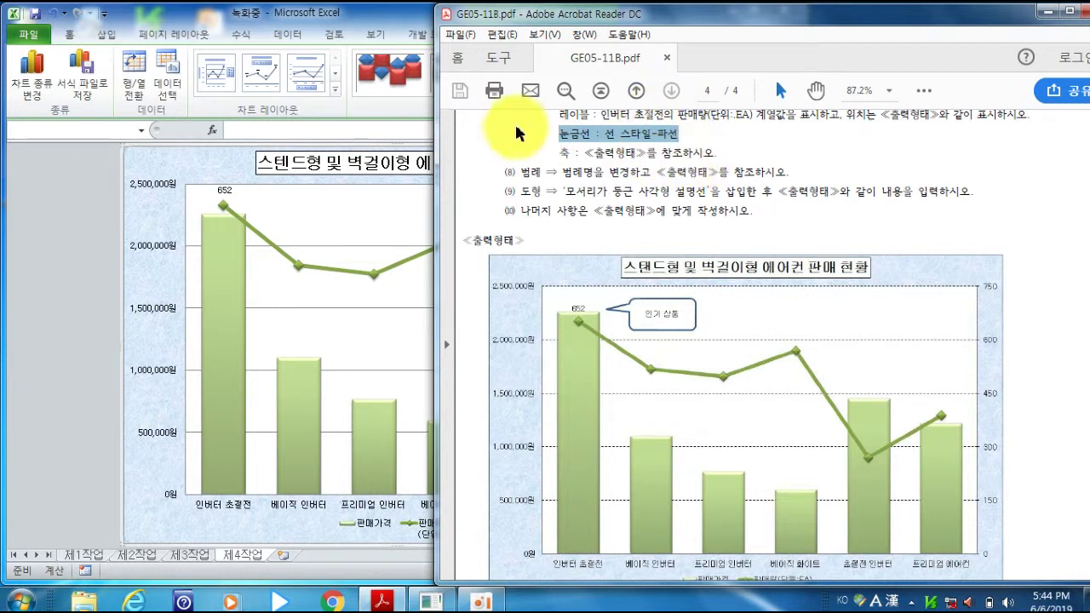
left_click(411, 21)
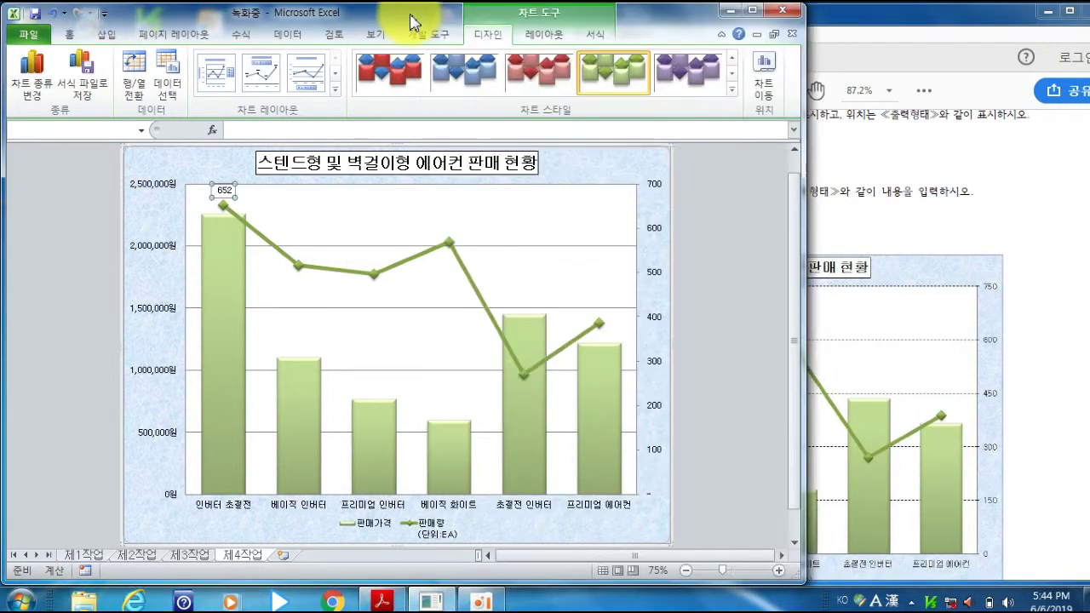
left_click(508, 247)
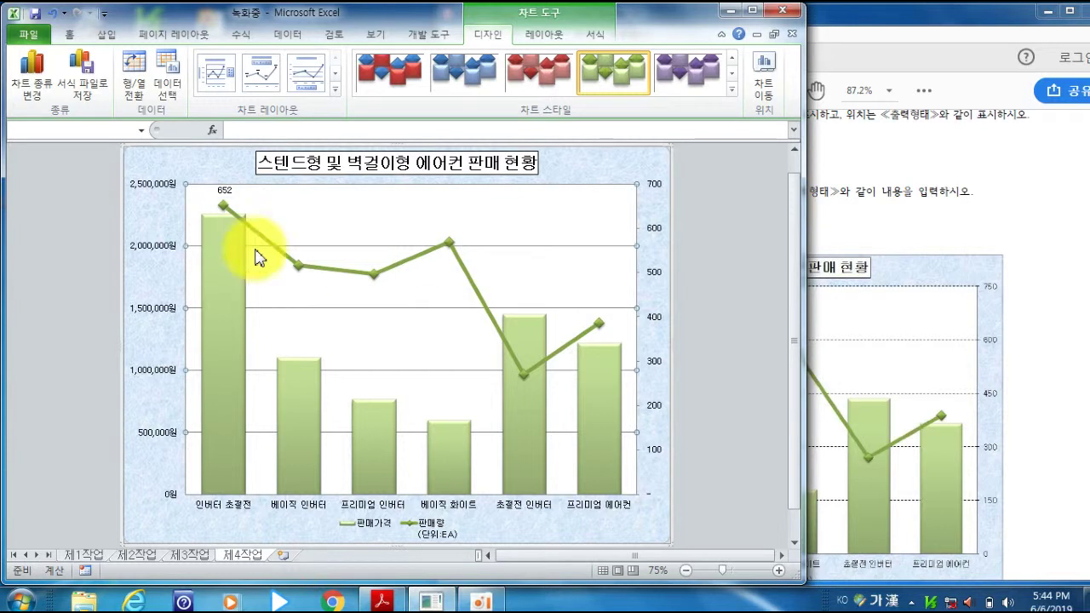
right_click(508, 253)
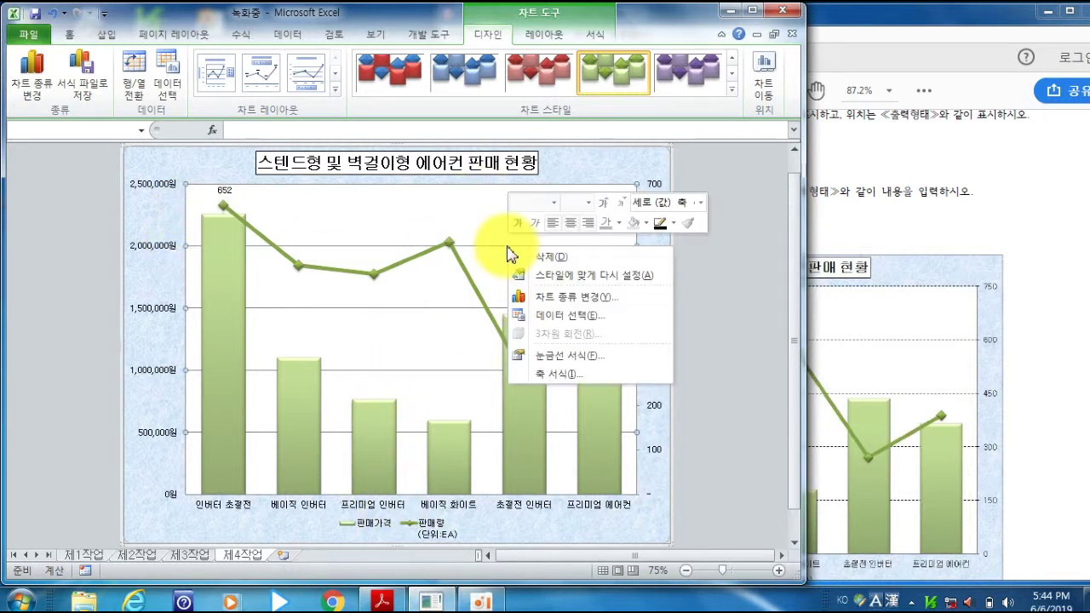
left_click(594, 366)
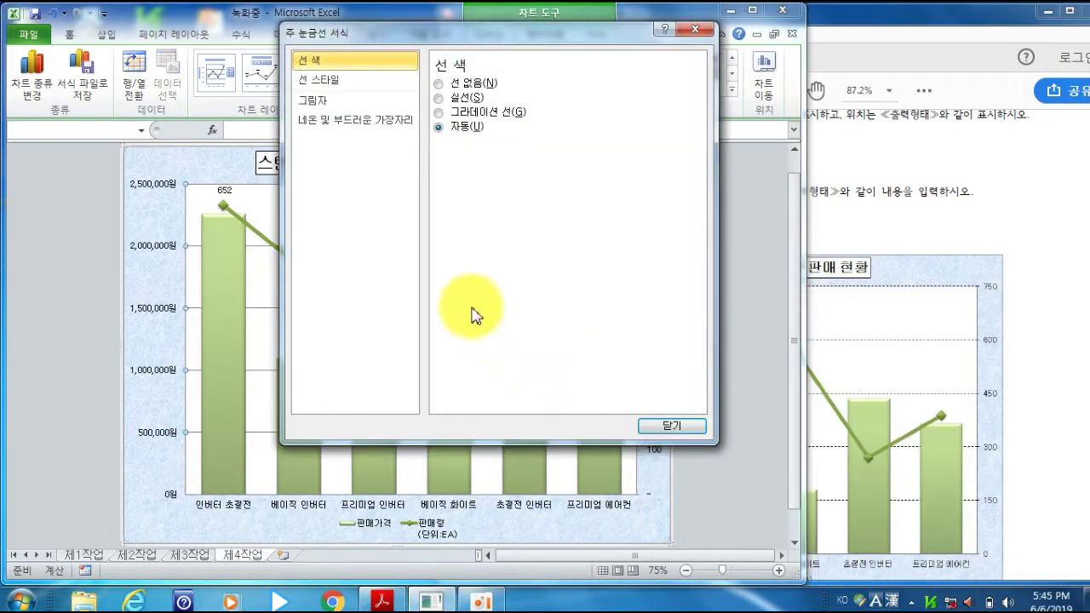
left_click(341, 79)
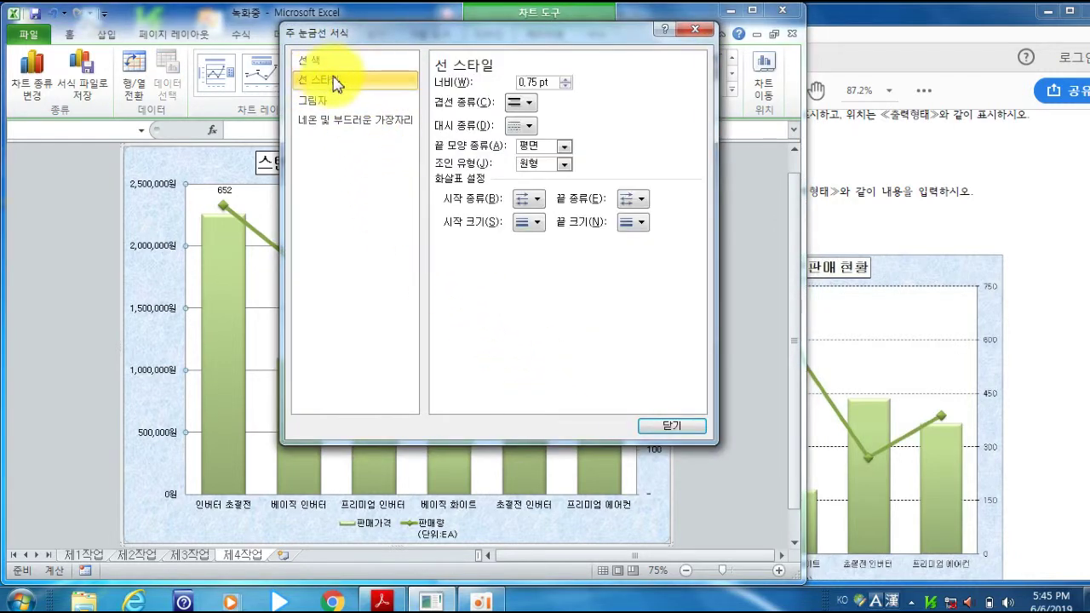
left_click(522, 129)
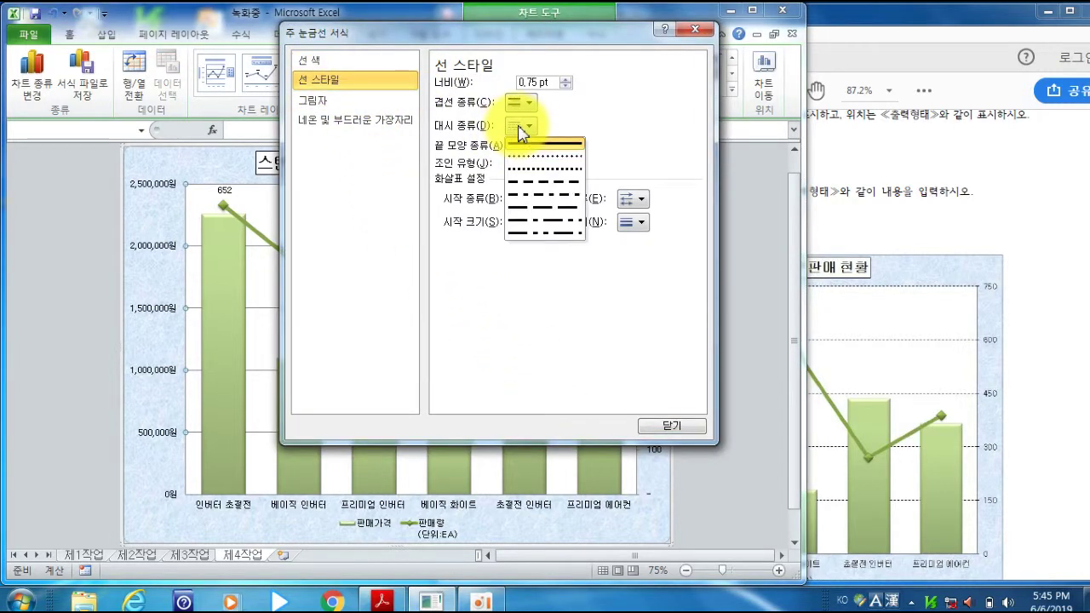
left_click(555, 190)
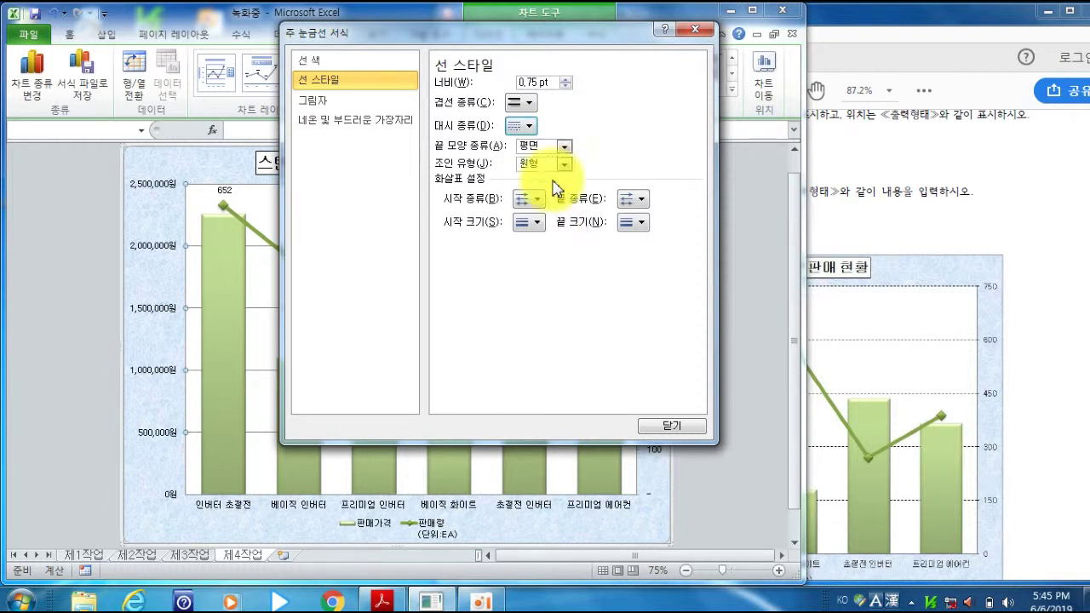
left_click(684, 428)
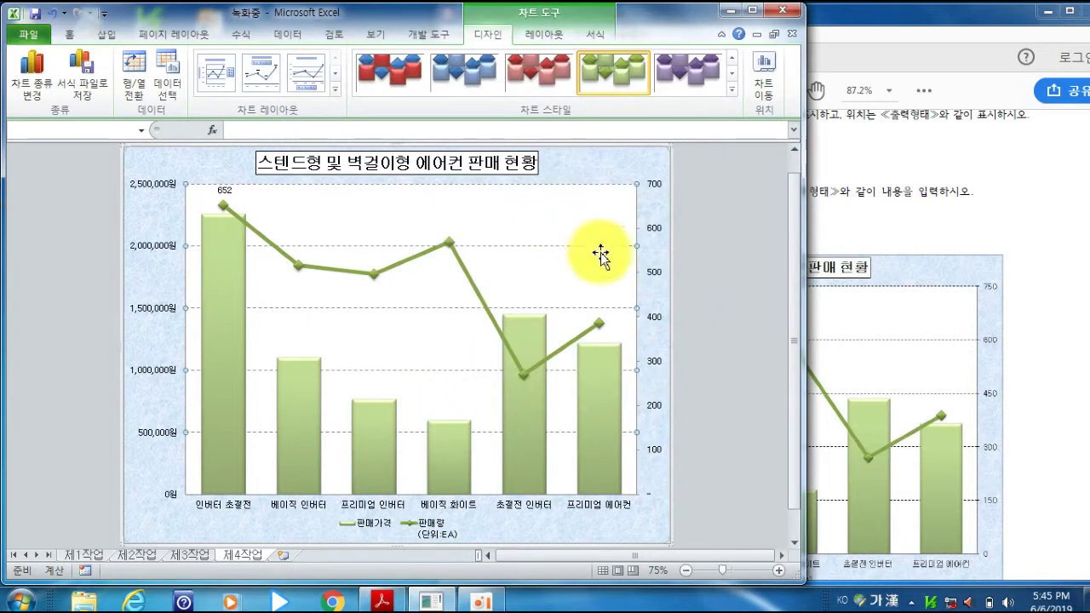
- Following the axis condition and sample output in the PDF, set the secondary vertical axis major unit to a fixed 150
left_click(903, 19)
left_click_drag(558, 152, 714, 155)
scroll(729, 120, "down", 1)
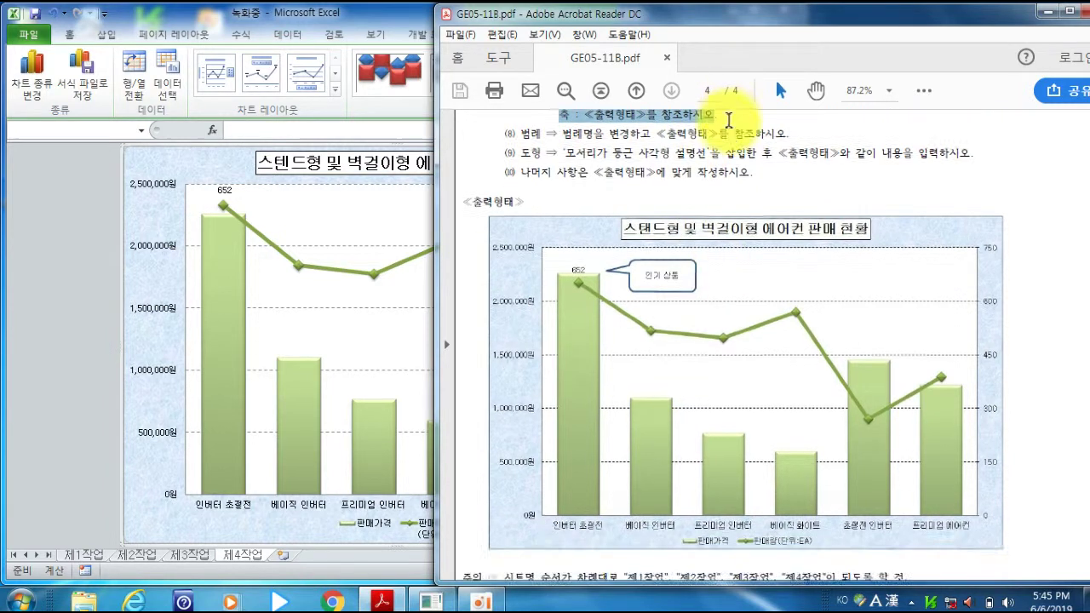
scroll(729, 119, "down", 2)
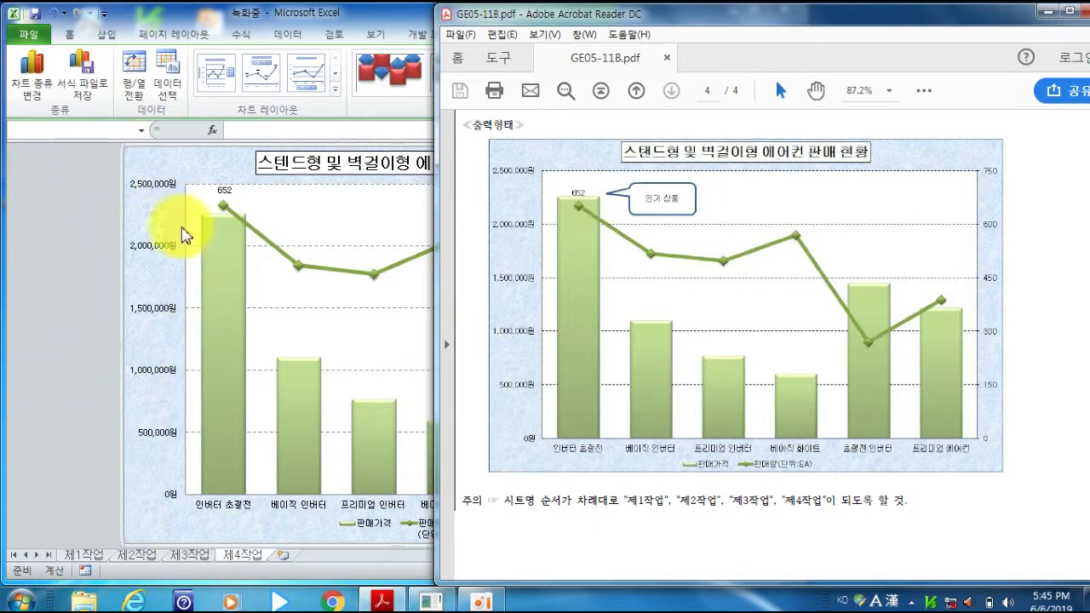
left_click(382, 24)
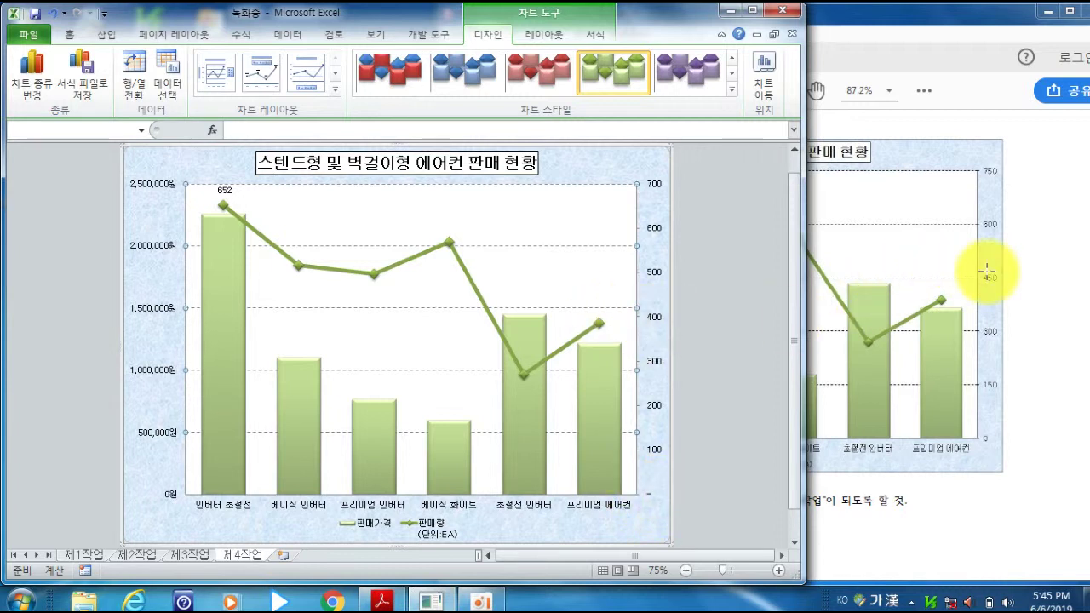
right_click(662, 281)
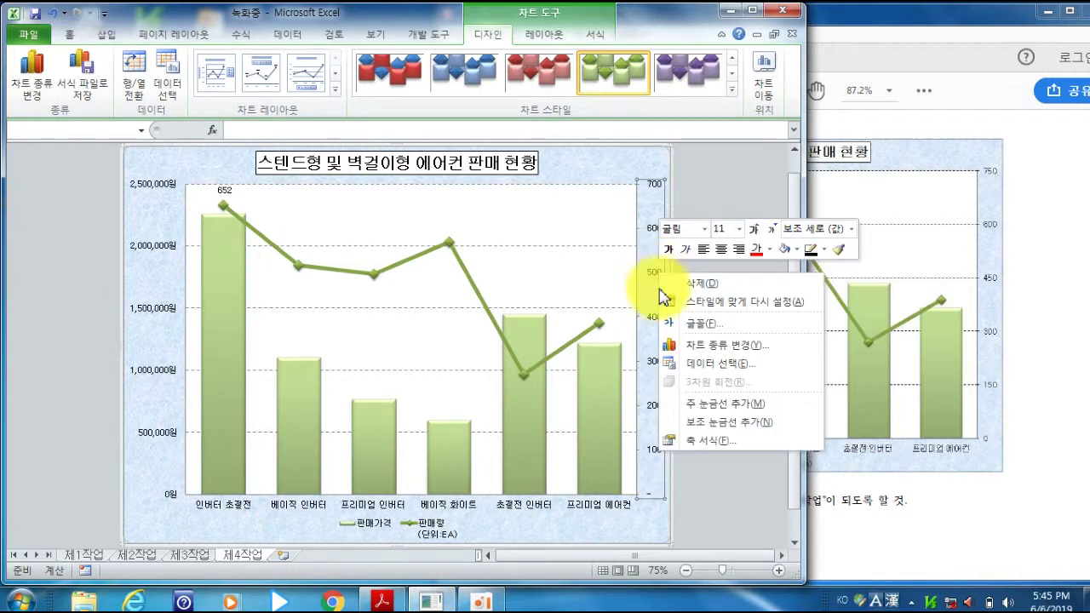
left_click(712, 450)
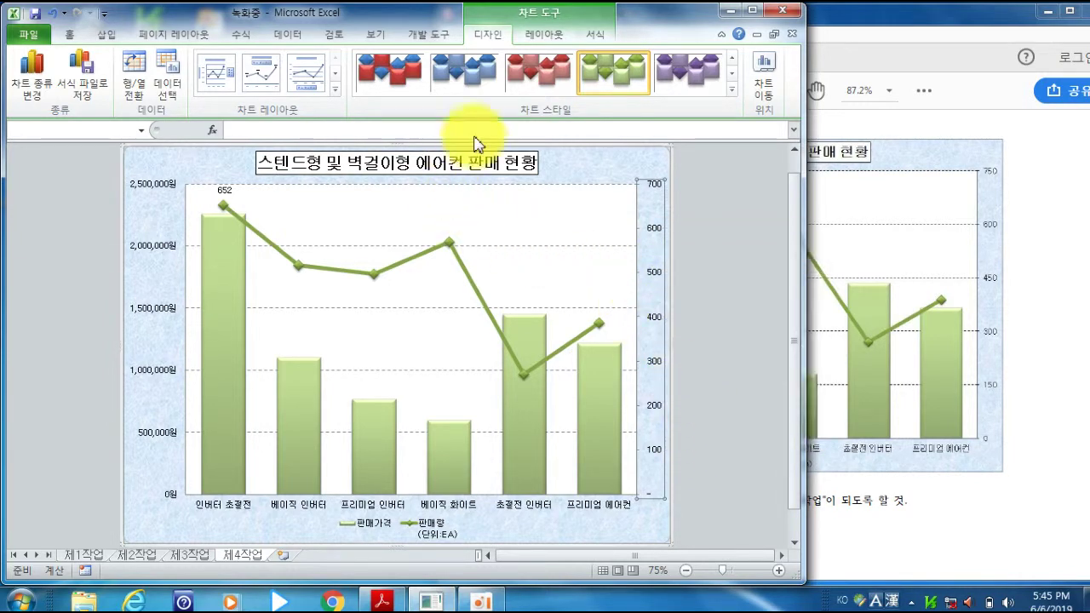
left_click_drag(555, 44, 369, 95)
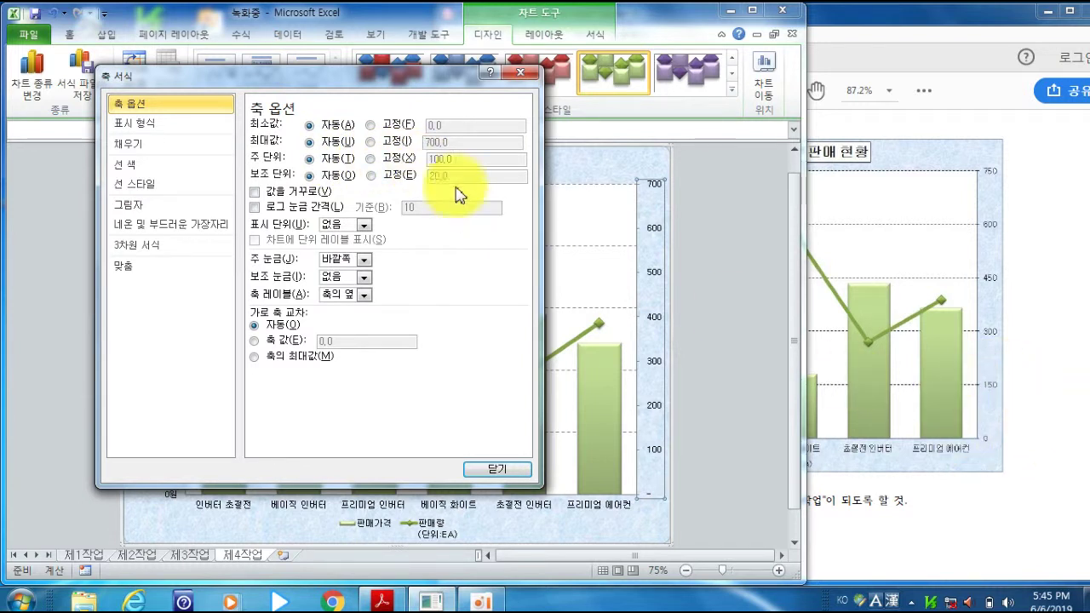
left_click(371, 160)
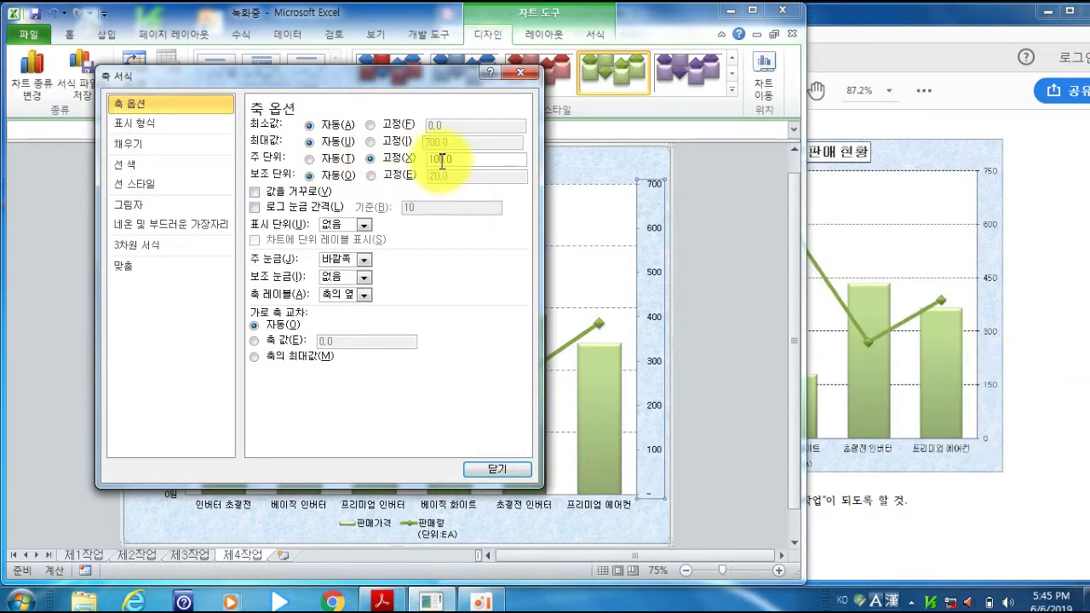
left_click(442, 159)
key("BackSpace")
type("5")
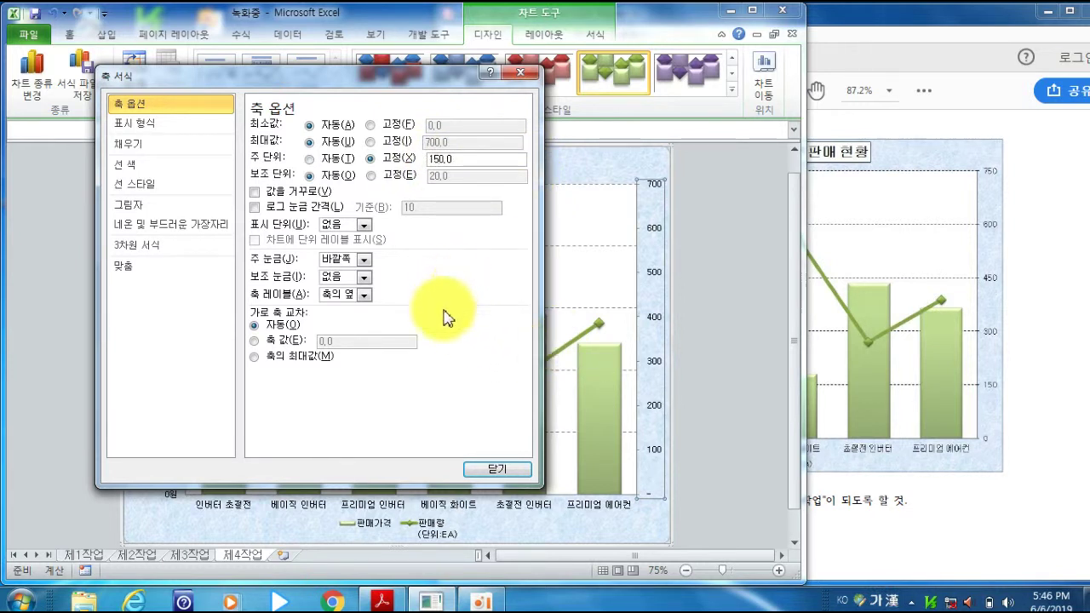
left_click(497, 471)
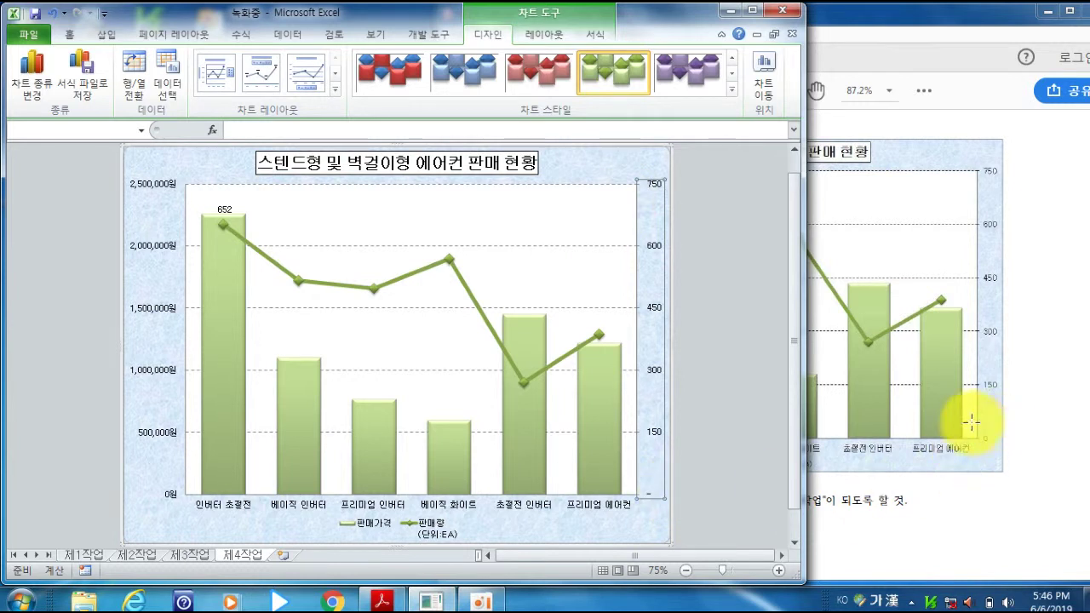
- Set the number format of the secondary vertical axis to General (일반)
right_click(650, 387)
key("Escape")
right_click(653, 370)
key("Escape")
right_click(653, 369)
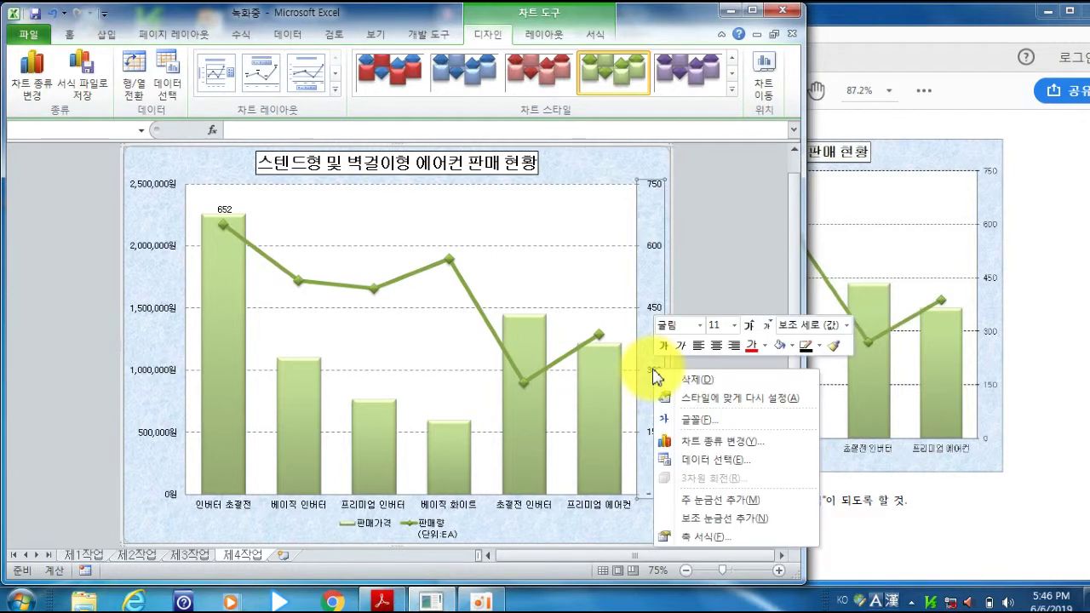
left_click(716, 537)
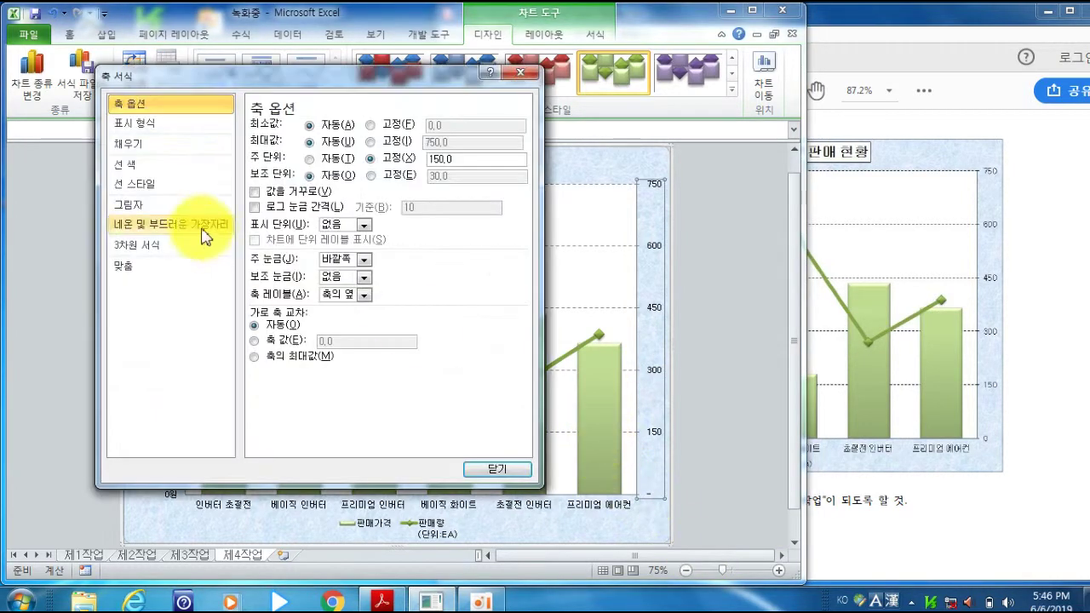
left_click(134, 125)
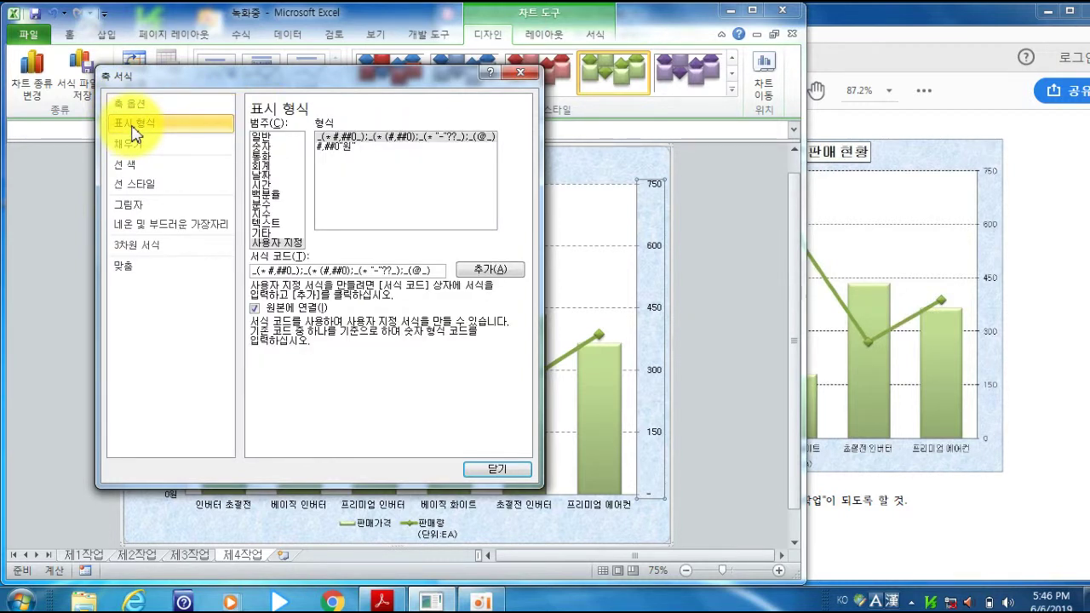
left_click(264, 138)
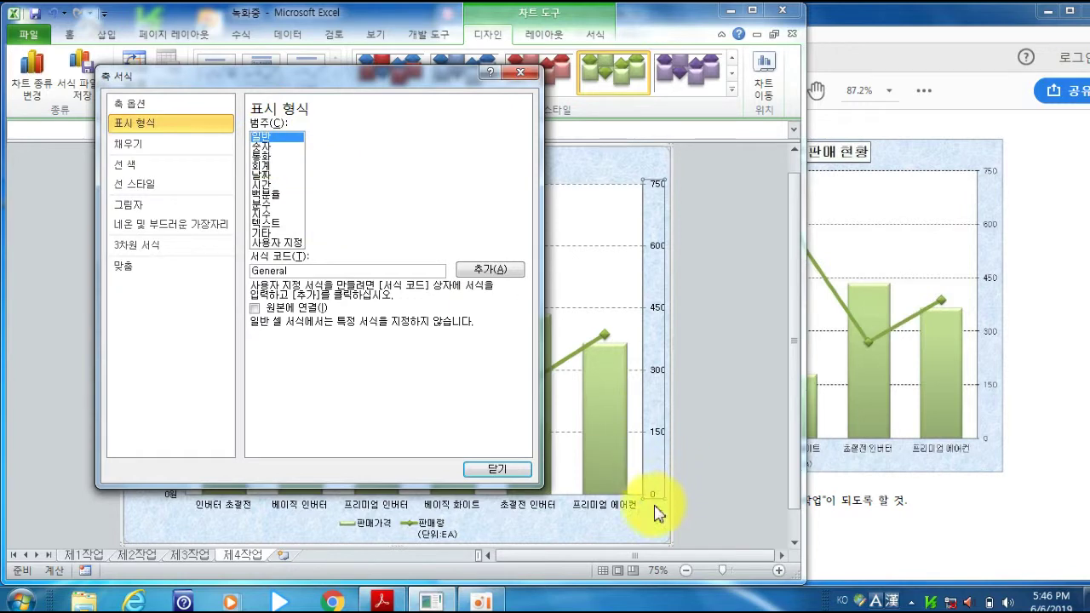
left_click(497, 469)
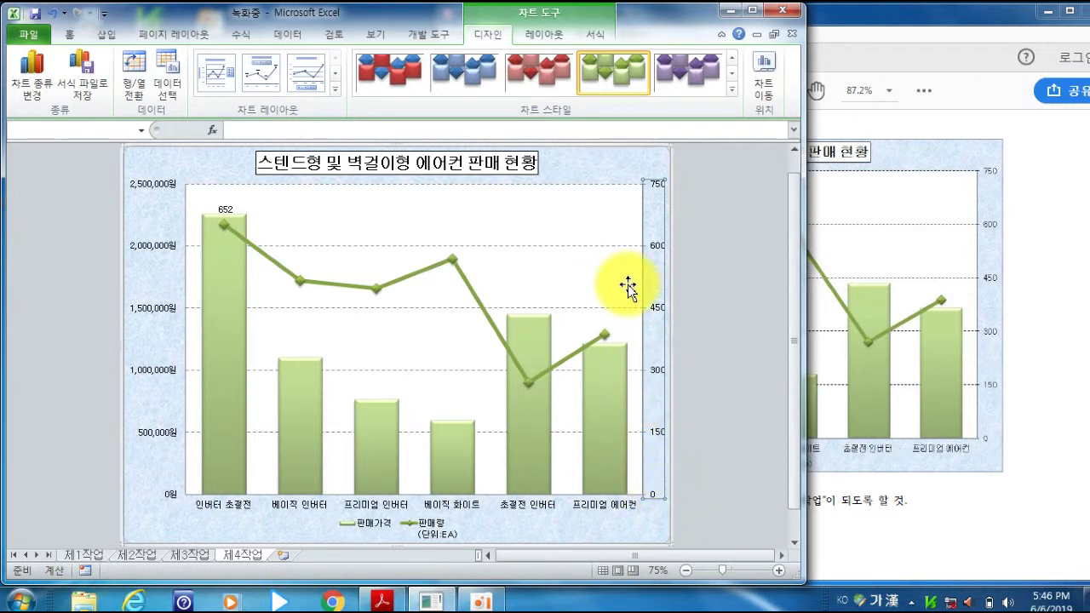
- Check the legend condition under (8) in the PDF and the legend in the sample output, then return to Excel
left_click(870, 25)
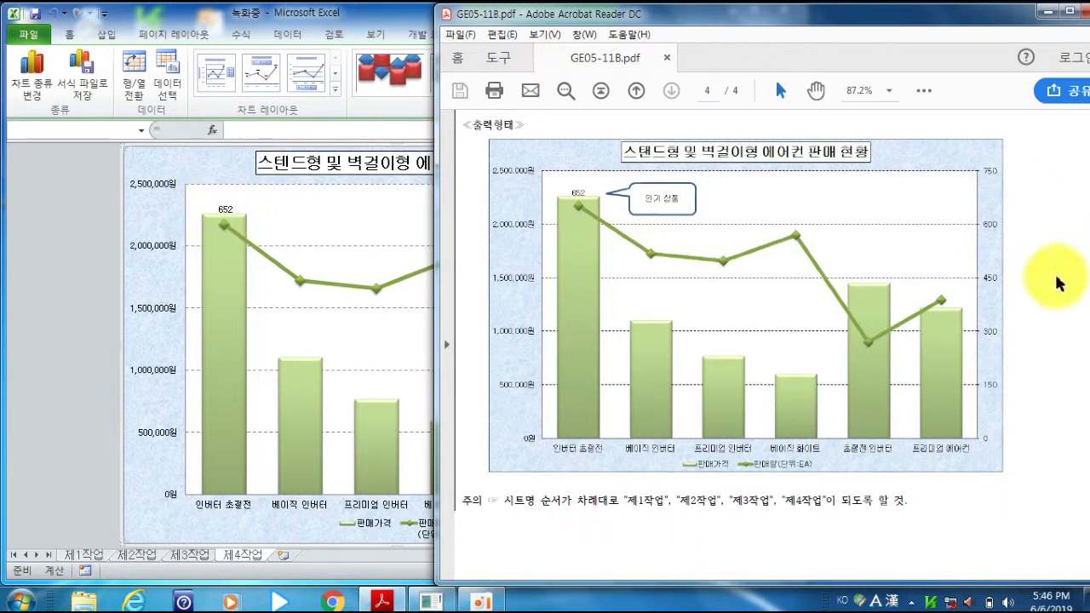
scroll(1050, 345, "up", 3)
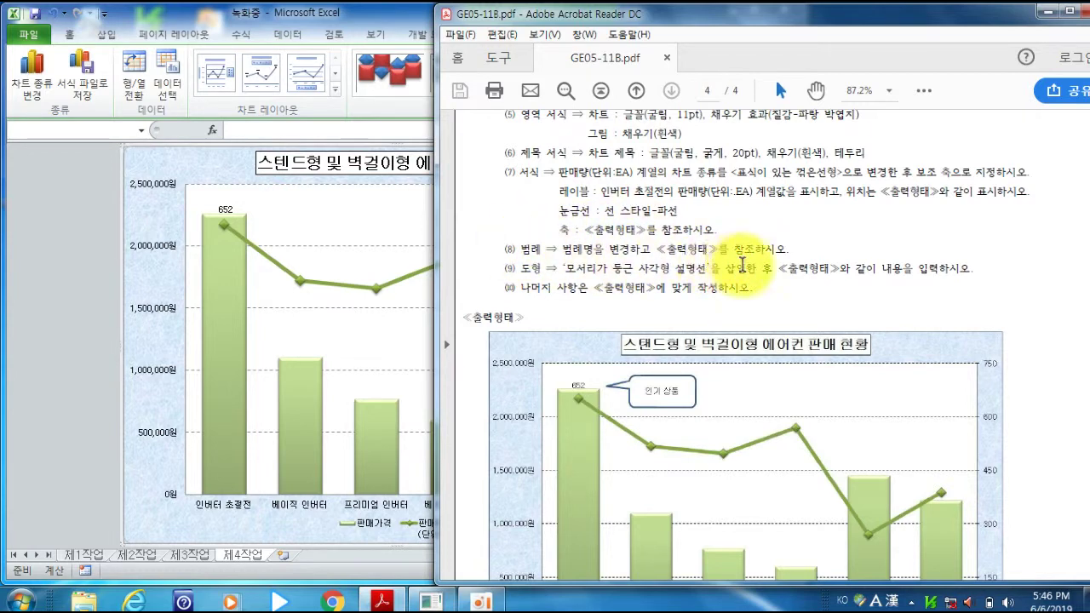
scroll(742, 263, "down", 3)
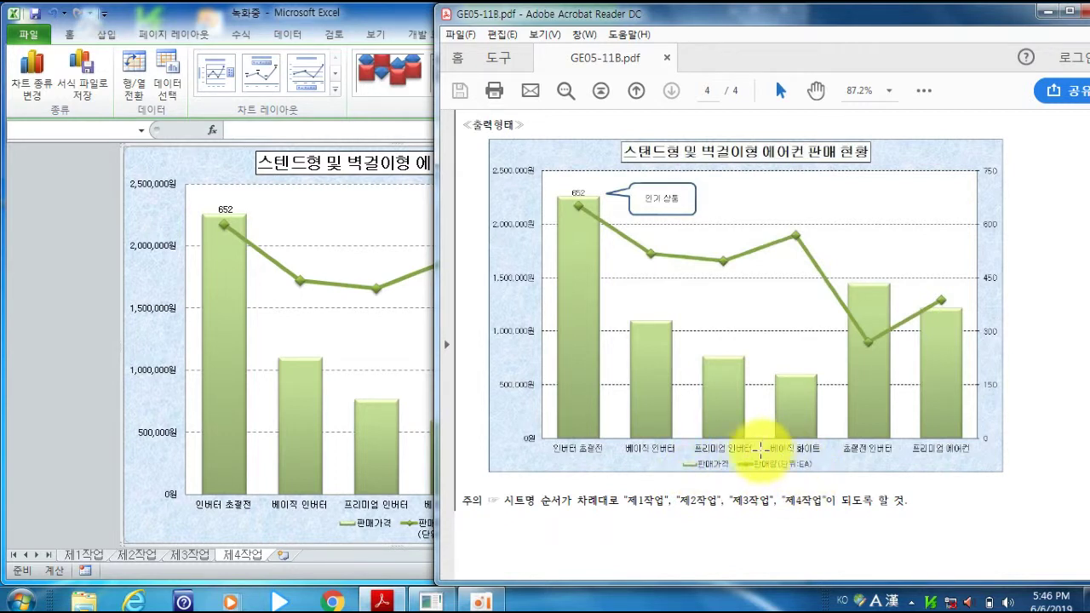
left_click(353, 17)
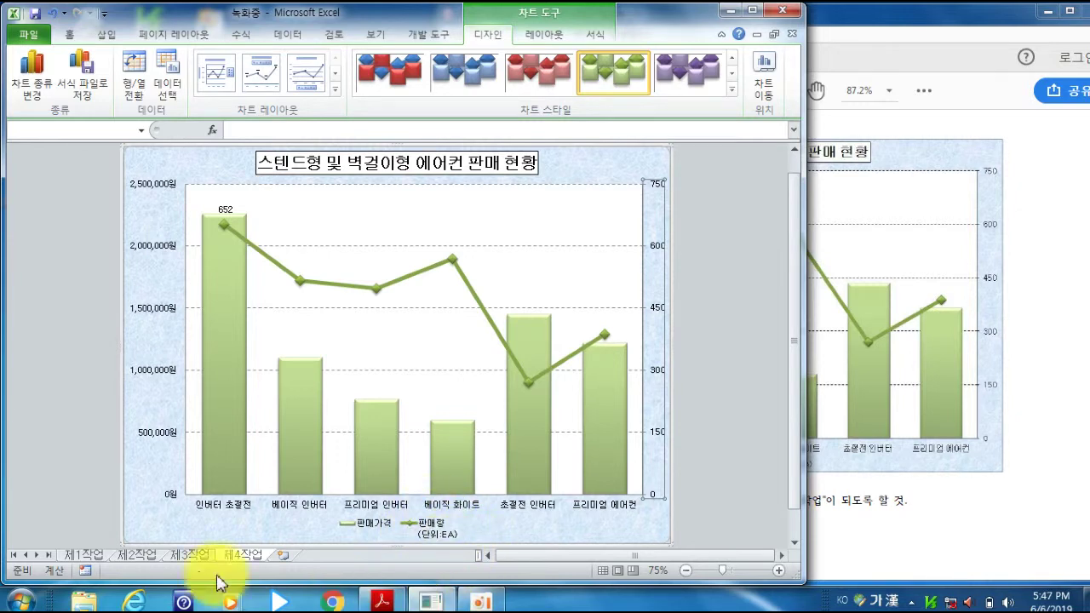
- Check the sales-volume header on the 제1작업 sheet and rename that chart series to 판매량(단위:EA) so the legend matches the sample output
left_click(92, 558)
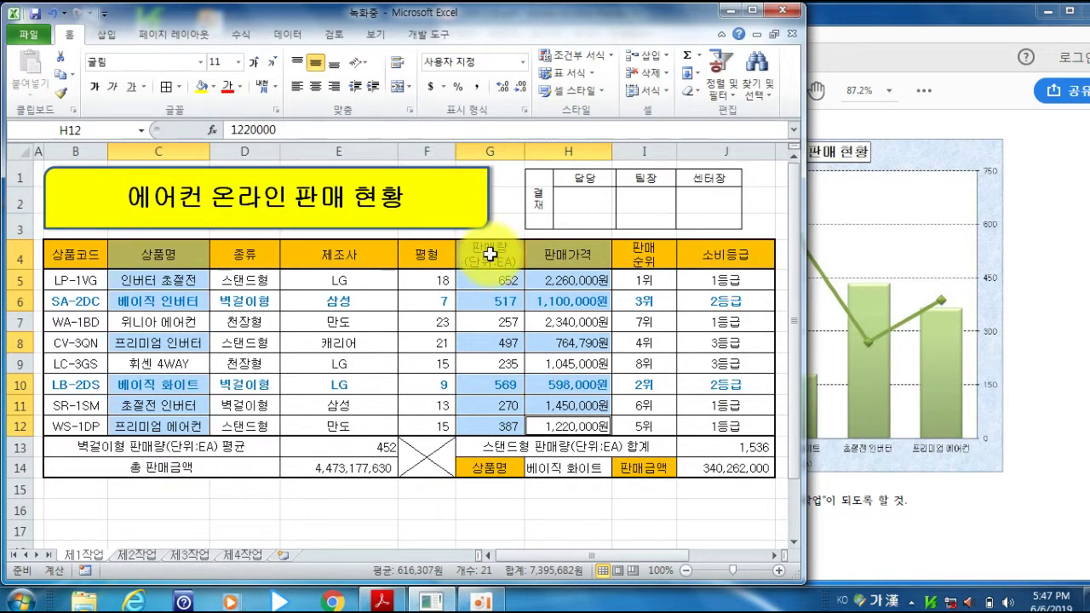
left_click(243, 556)
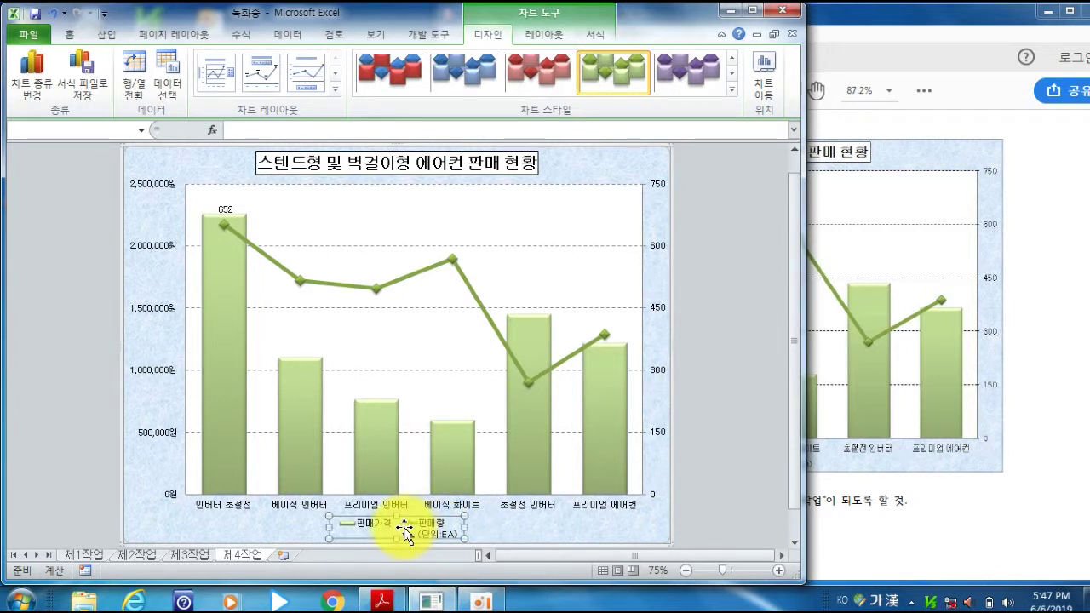
right_click(404, 527)
left_click(468, 481)
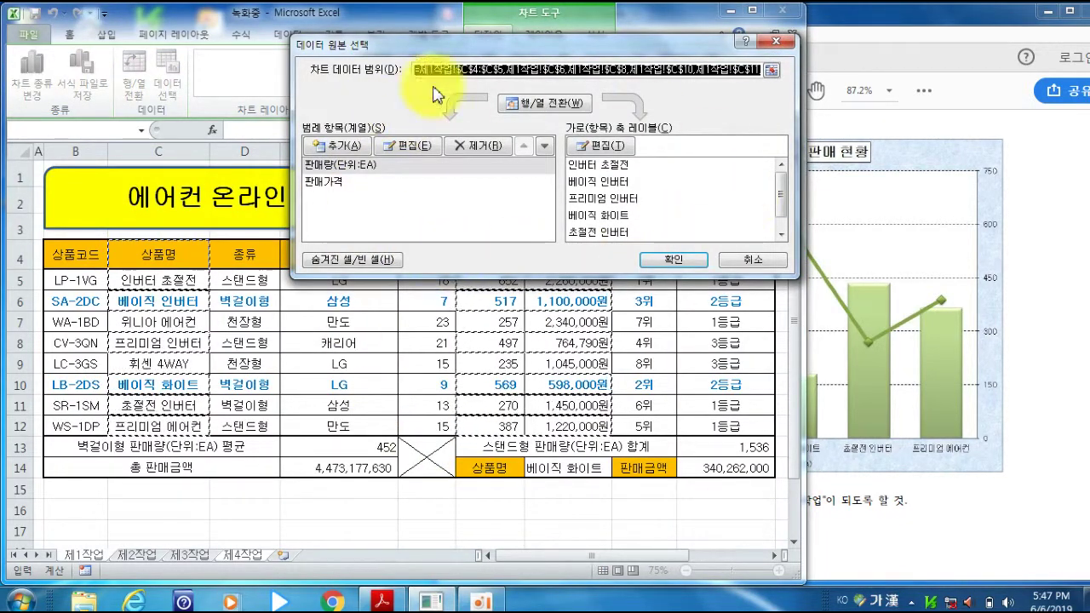
left_click(351, 166)
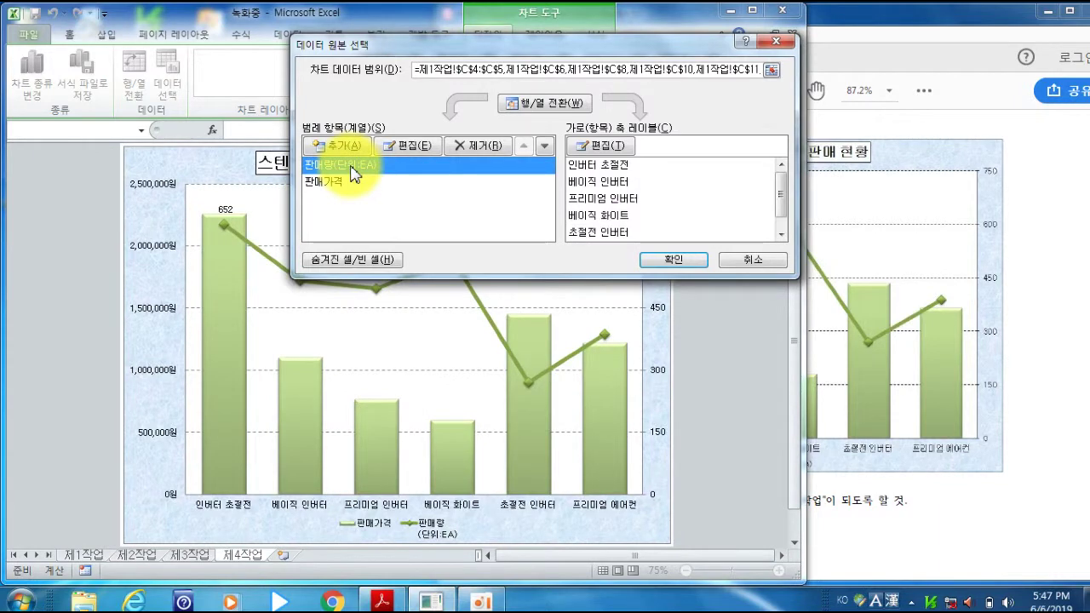
left_click(401, 150)
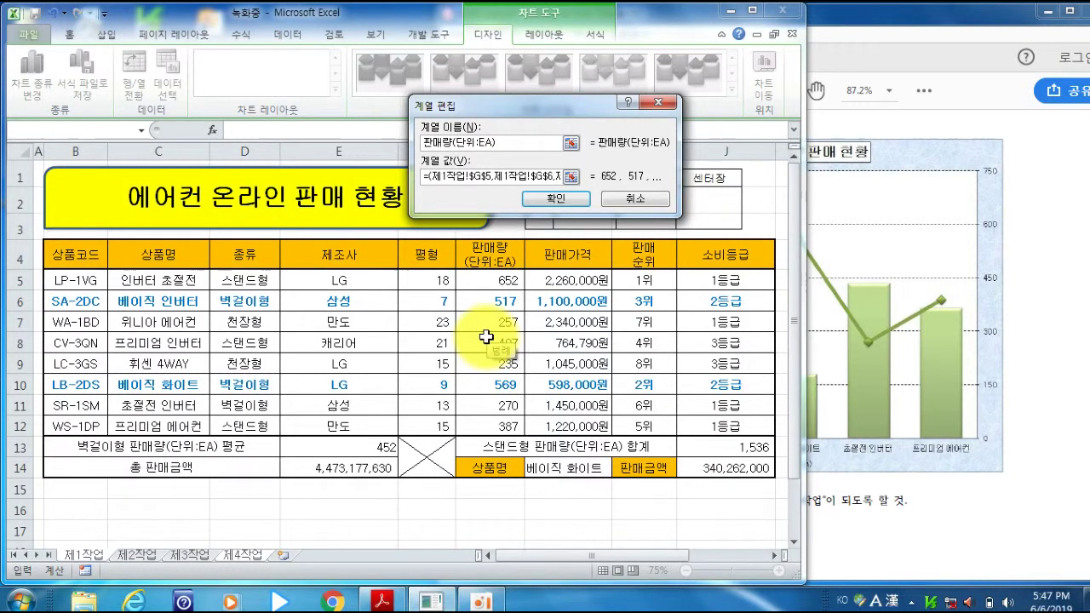
left_click(558, 198)
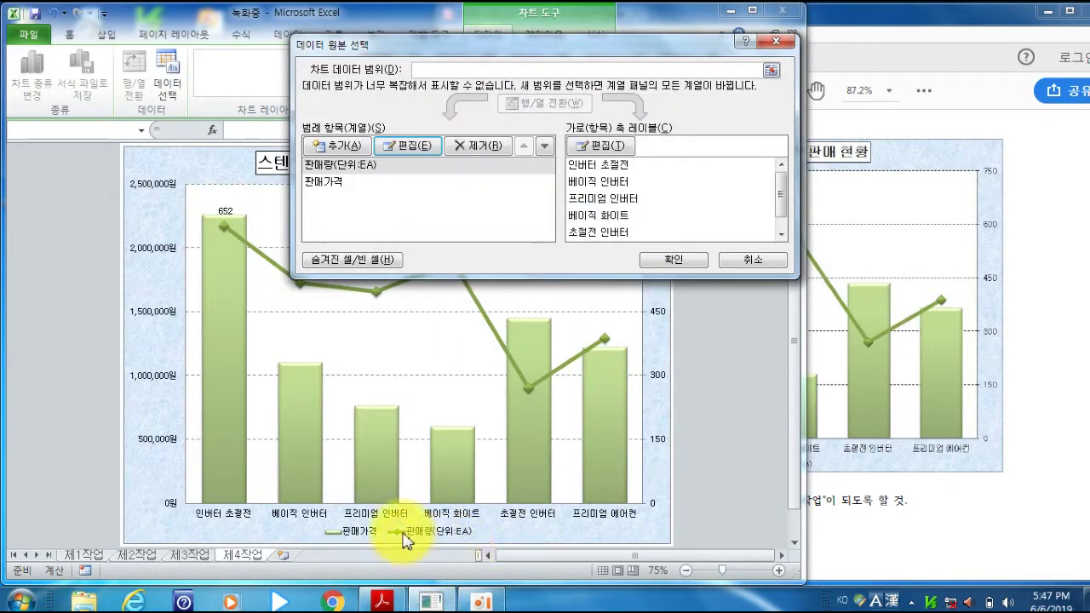
left_click(678, 264)
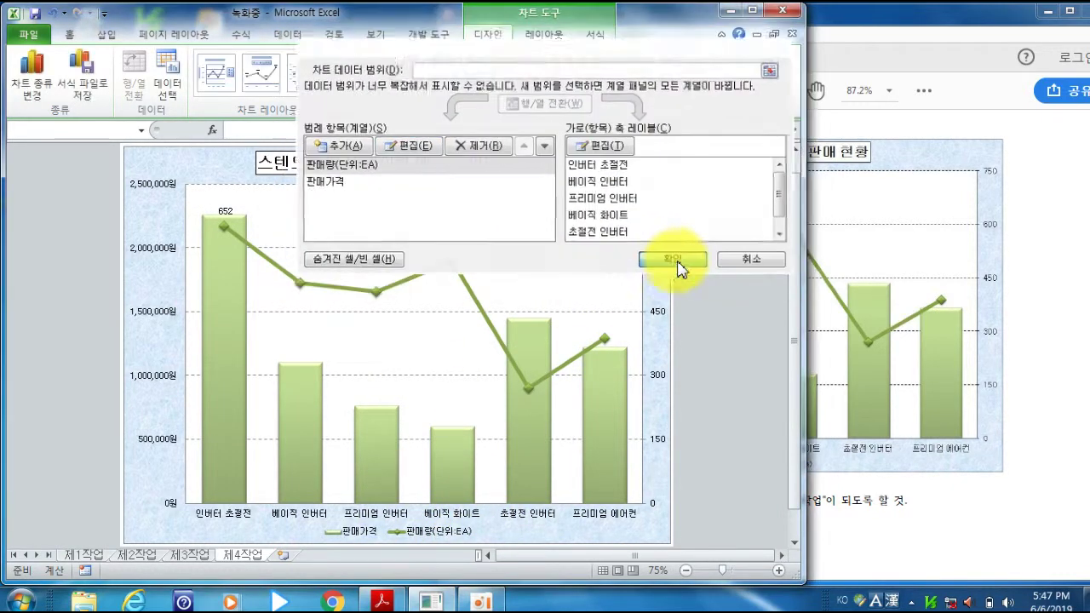
left_click(396, 531)
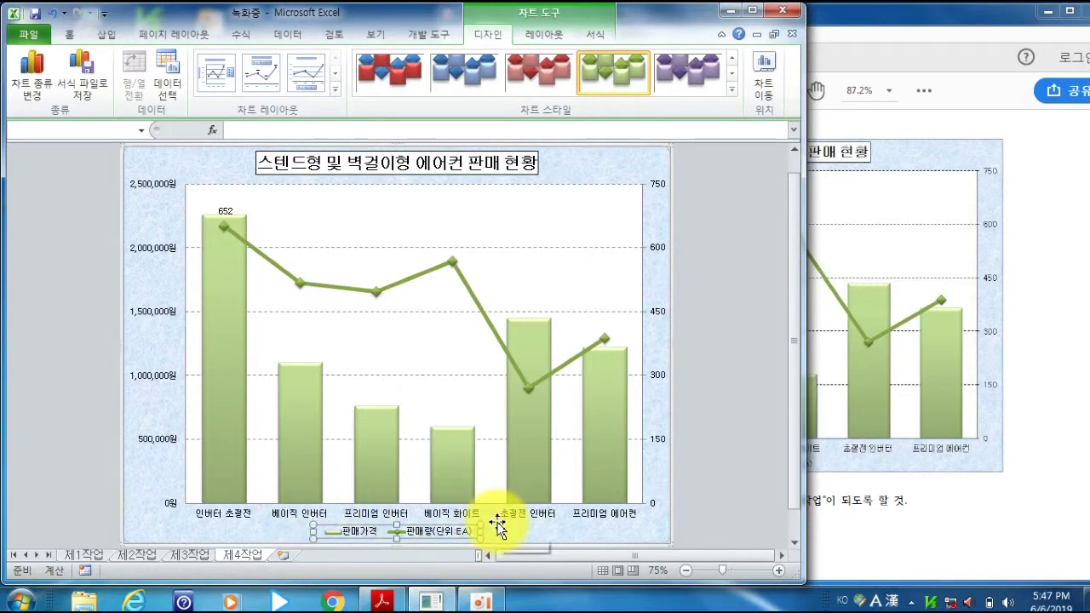
- Following condition (9) in the PDF, insert a rounded rectangular callout about 1.43" by 0.65" beside the 652 label, with its tail pointing at the label
left_click(928, 473)
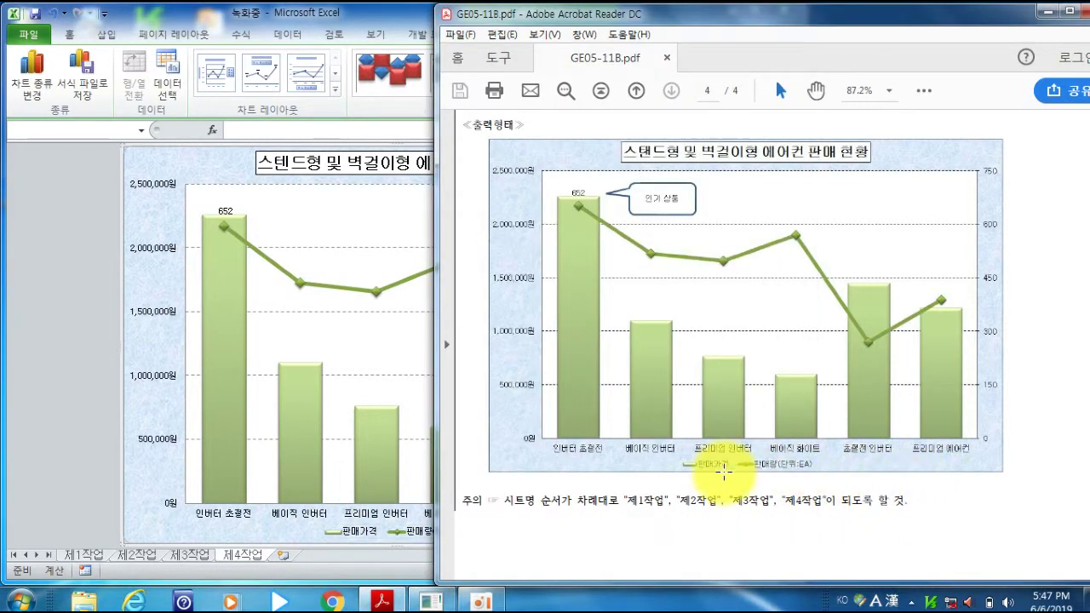
scroll(758, 409, "up", 3)
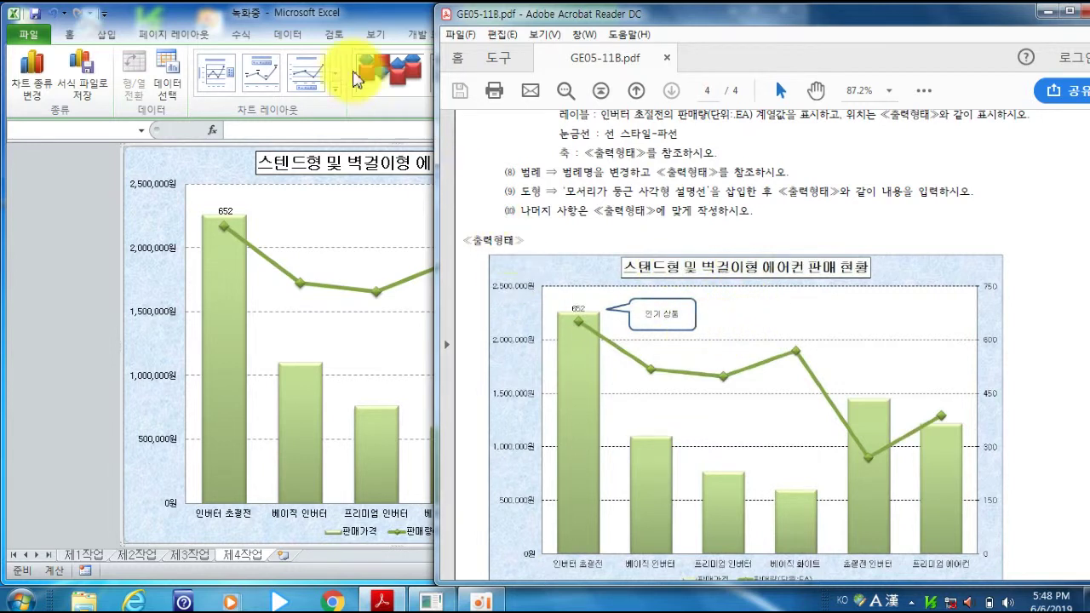
left_click(375, 15)
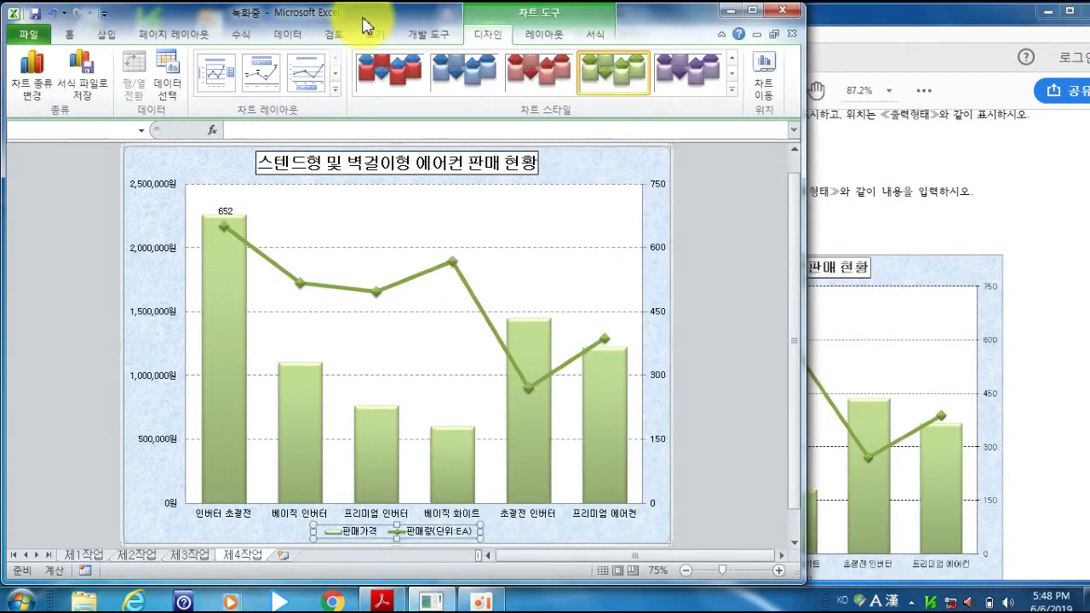
left_click(107, 35)
left_click(184, 57)
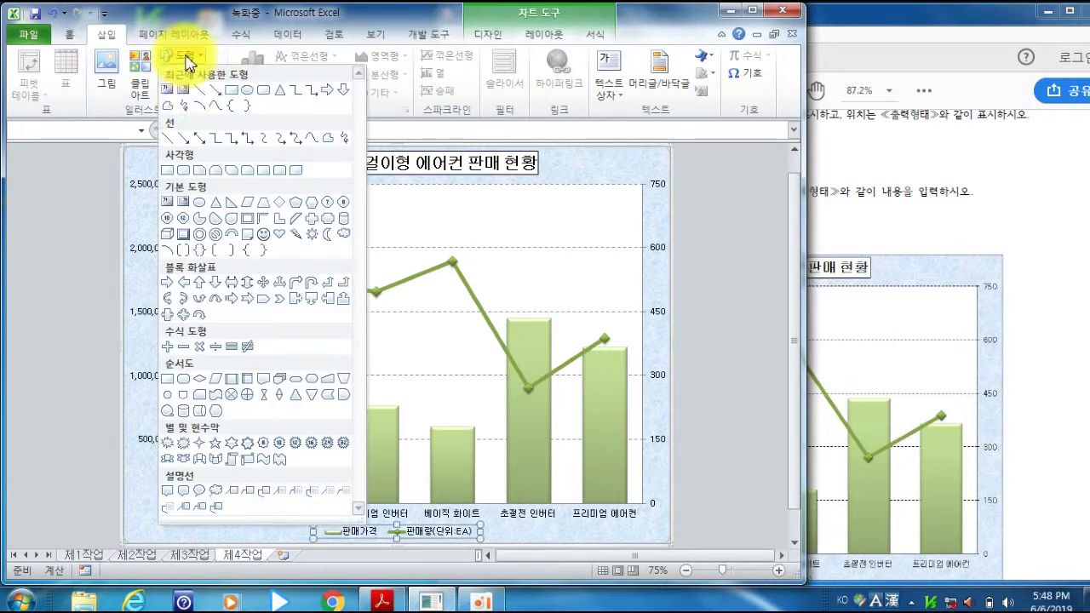
left_click(181, 494)
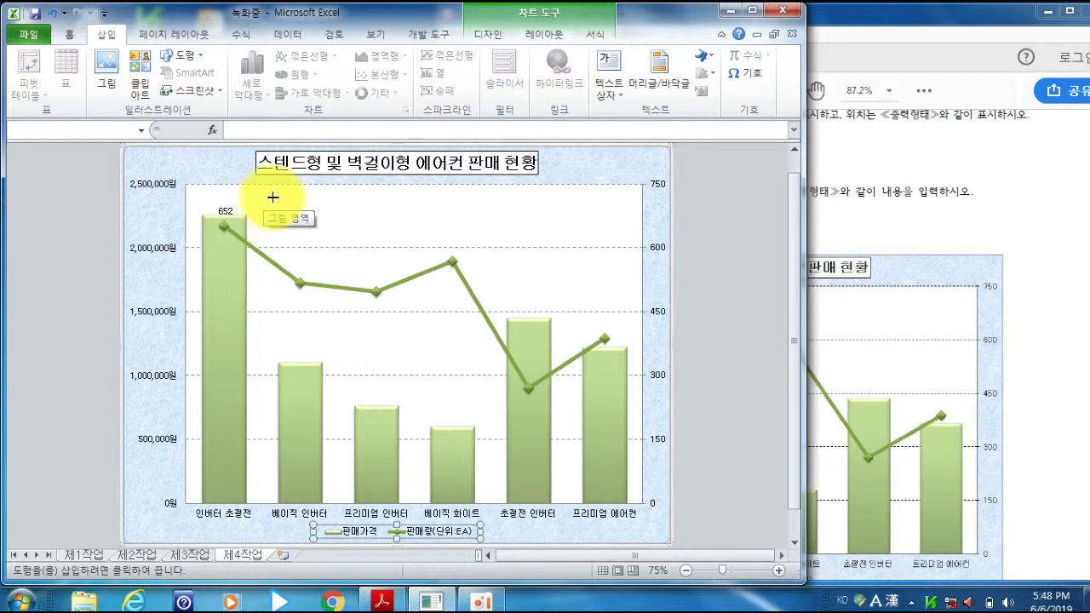
left_click_drag(281, 196, 361, 230)
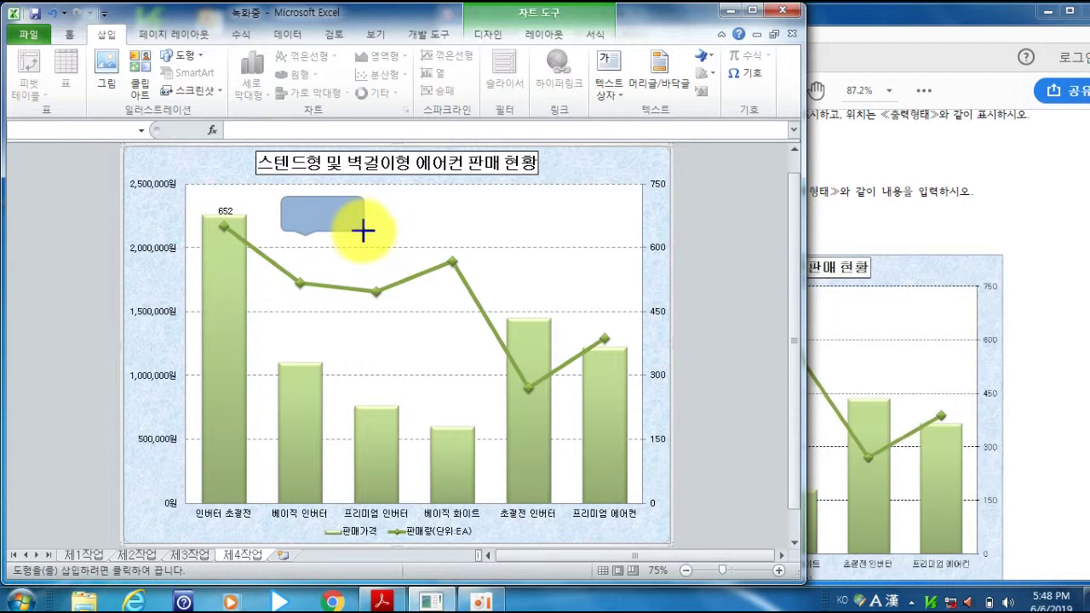
left_click_drag(363, 234, 364, 234)
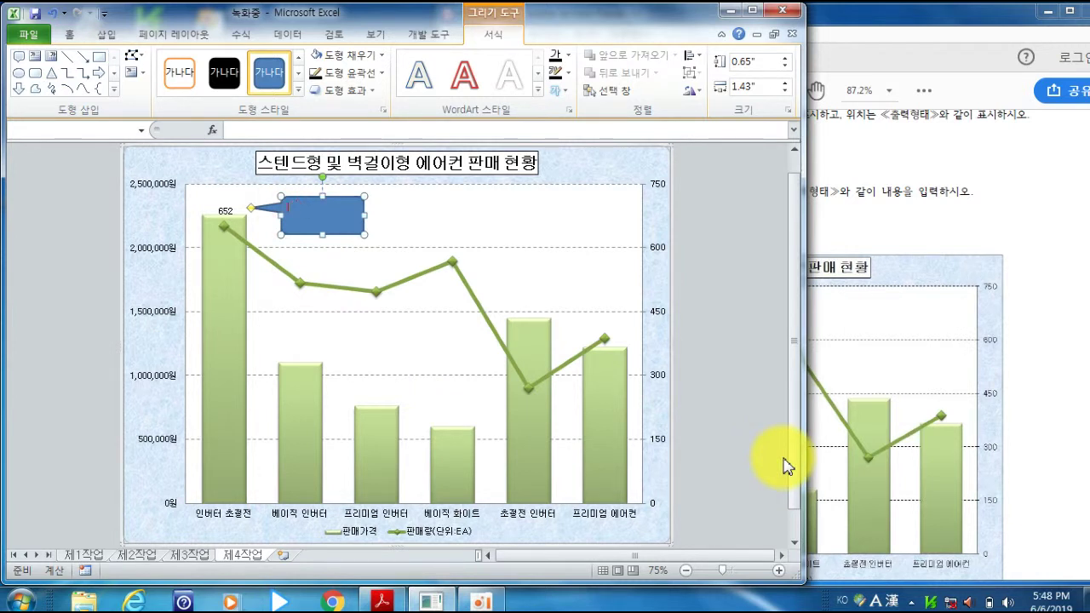
- Enter the text 인기상품 in the callout
key("Hangul")
type("인기상품")
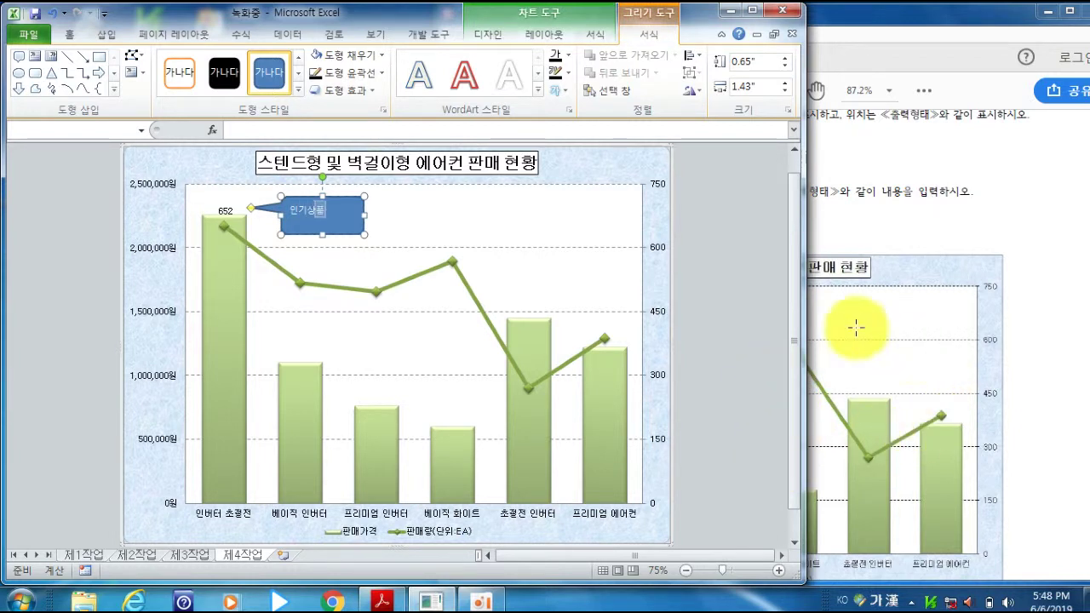
left_click(349, 241)
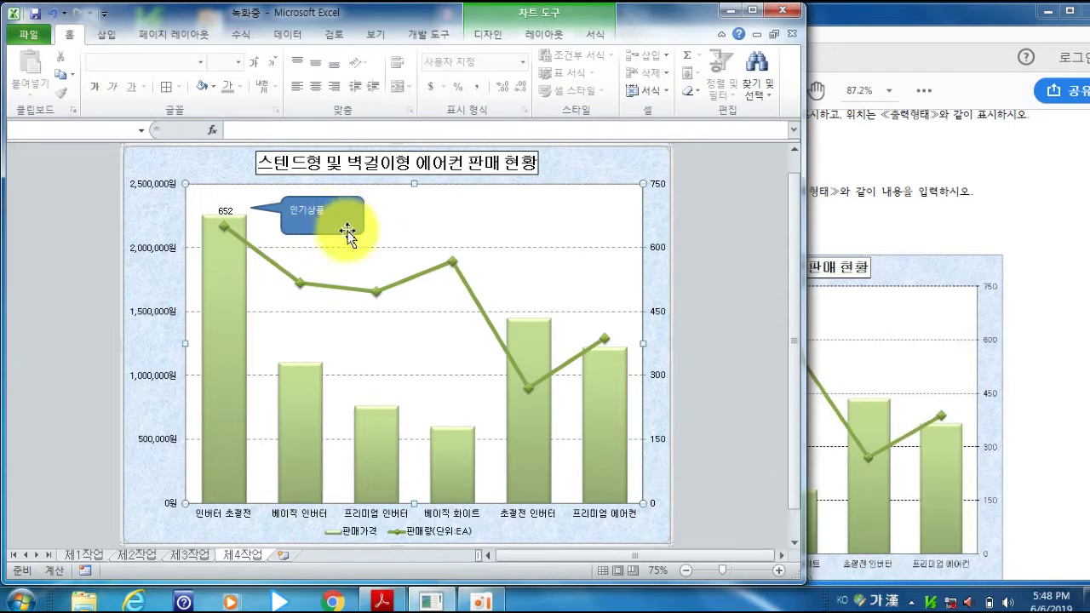
- Following the PDF's font condition, format the callout text as 굴림 11 pt centred horizontally and vertically, and correct it to read 인기 상품
left_click(869, 29)
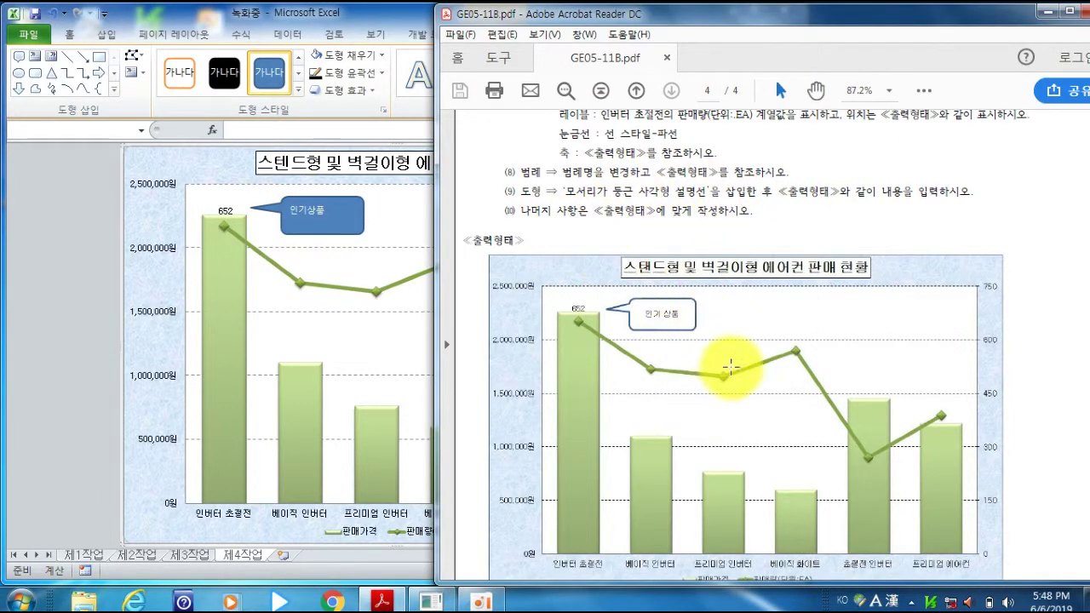
scroll(736, 368, "up", 5)
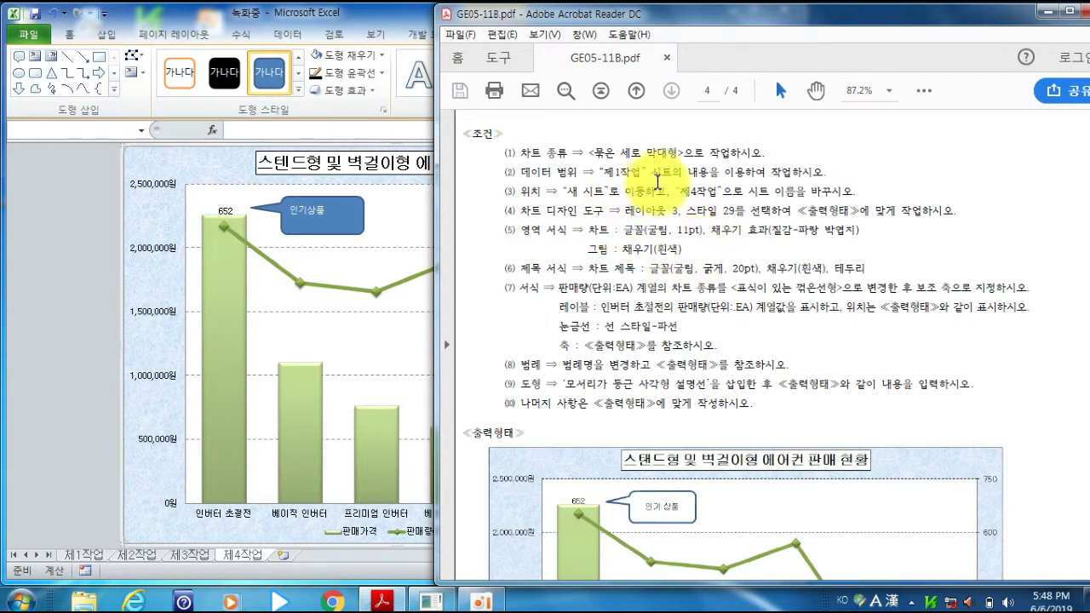
double_click(409, 13)
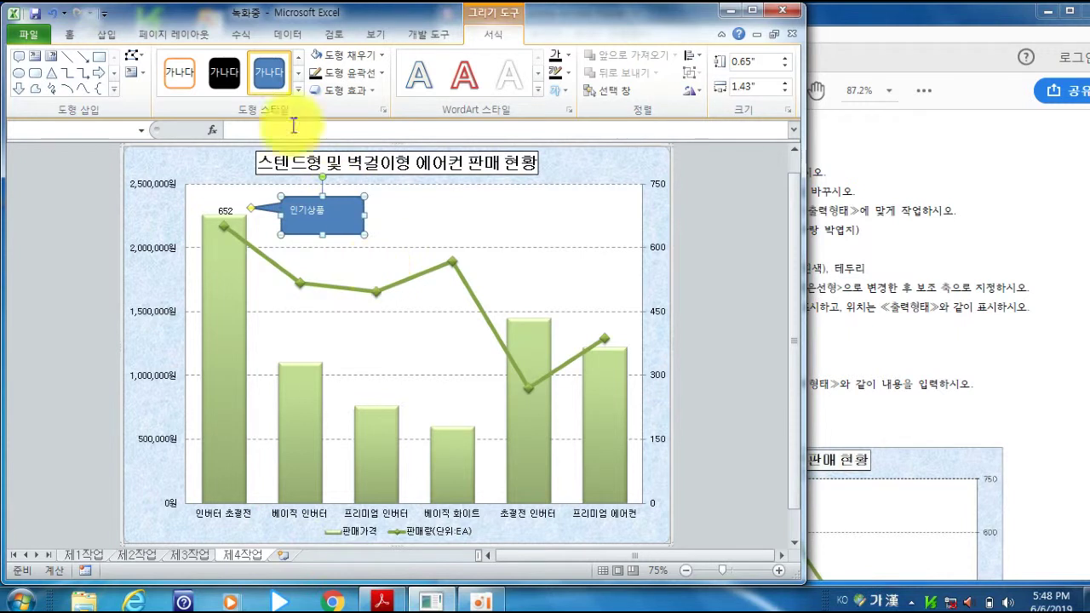
left_click(69, 32)
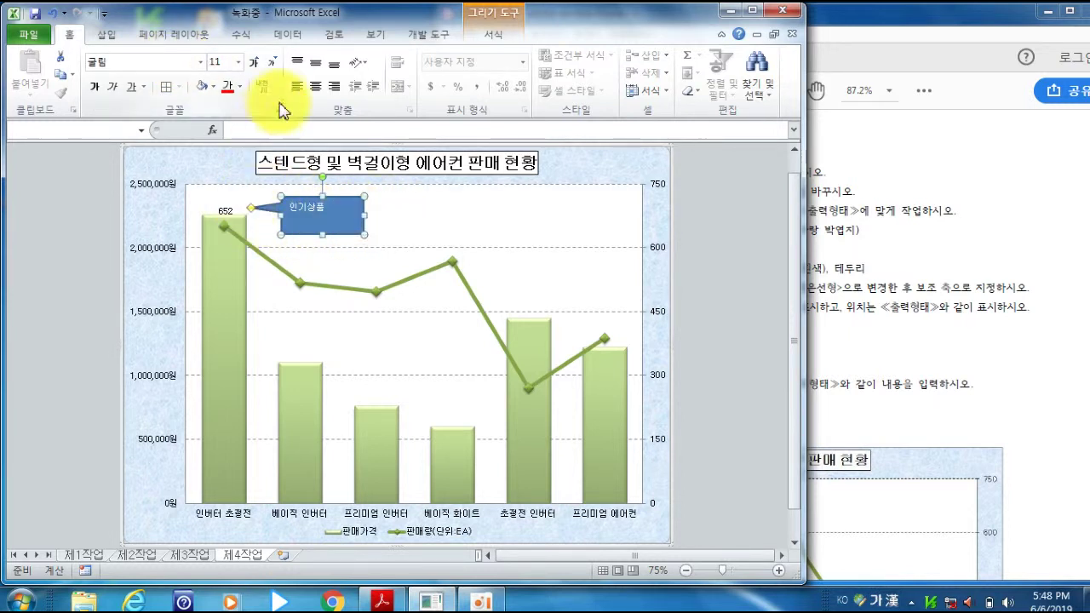
left_click(315, 88)
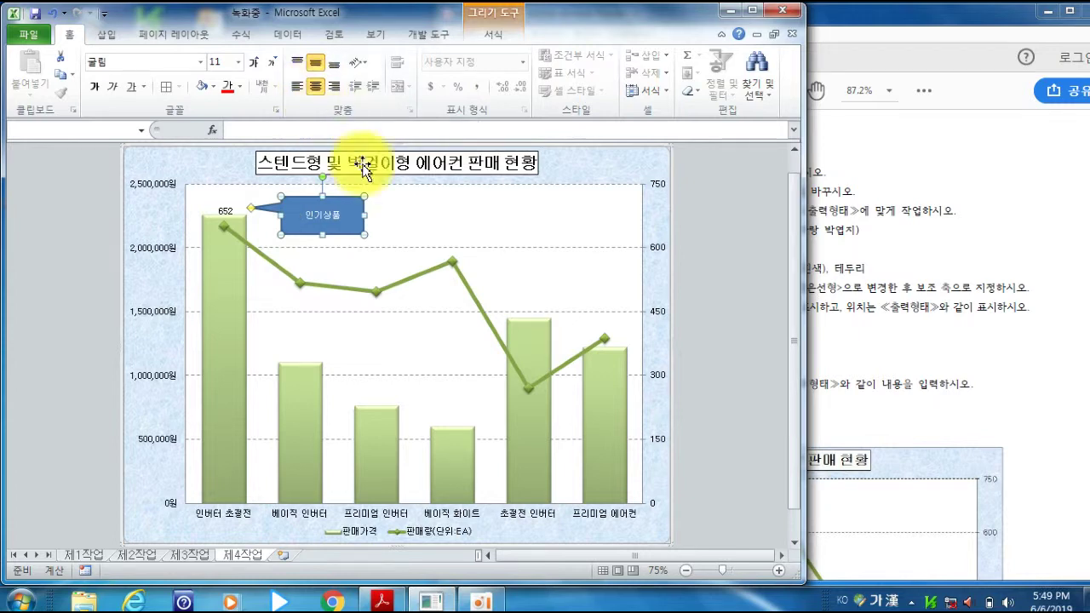
left_click(322, 215)
- Following the sample output in the PDF, fill the callout with white and set its text colour to black
left_click(866, 30)
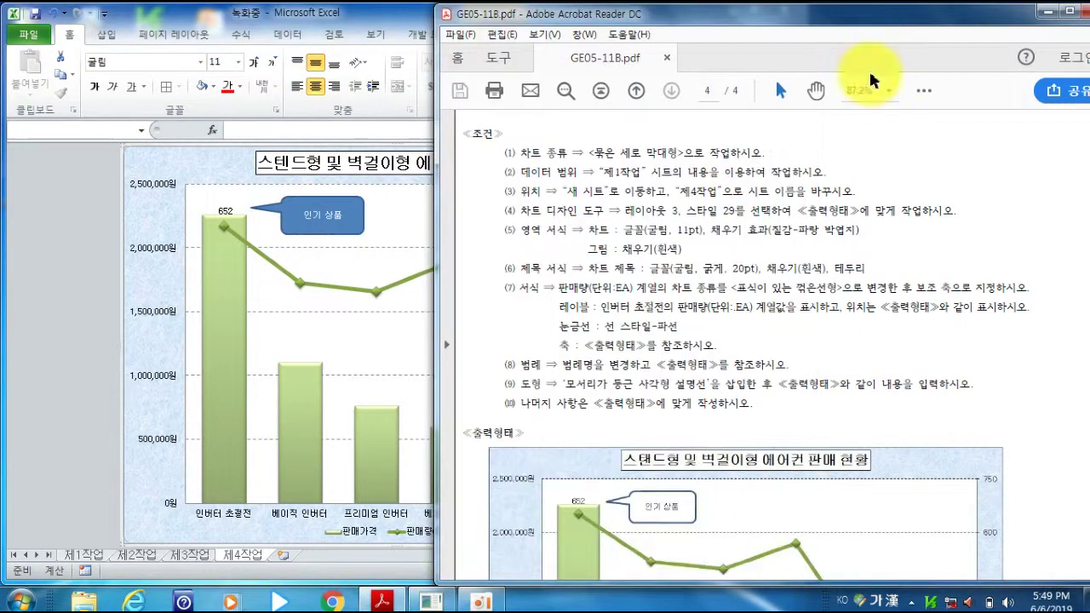
scroll(827, 231, "down", 3)
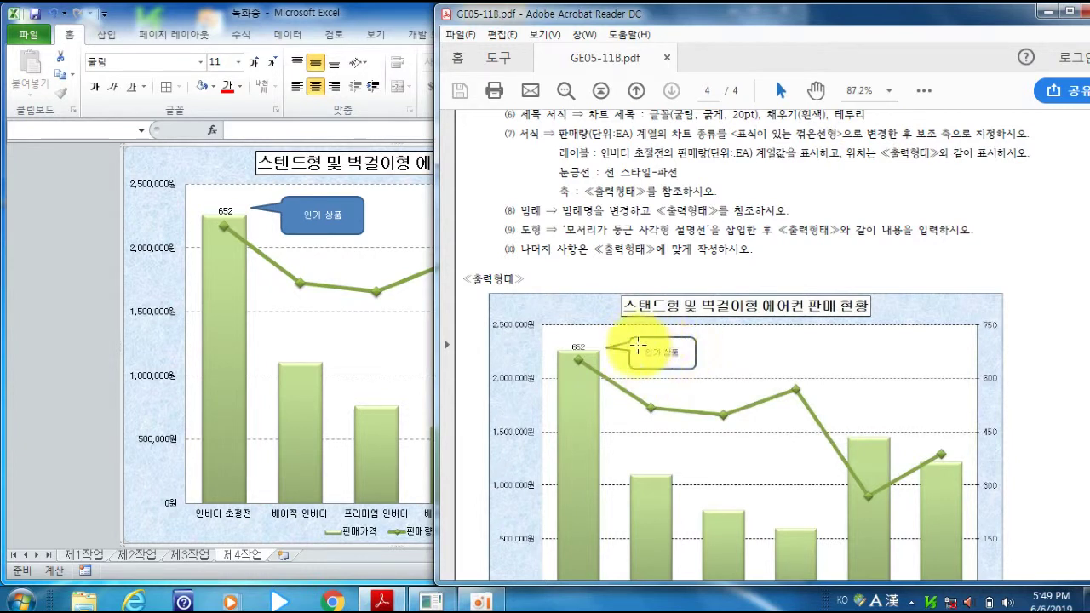
left_click(383, 19)
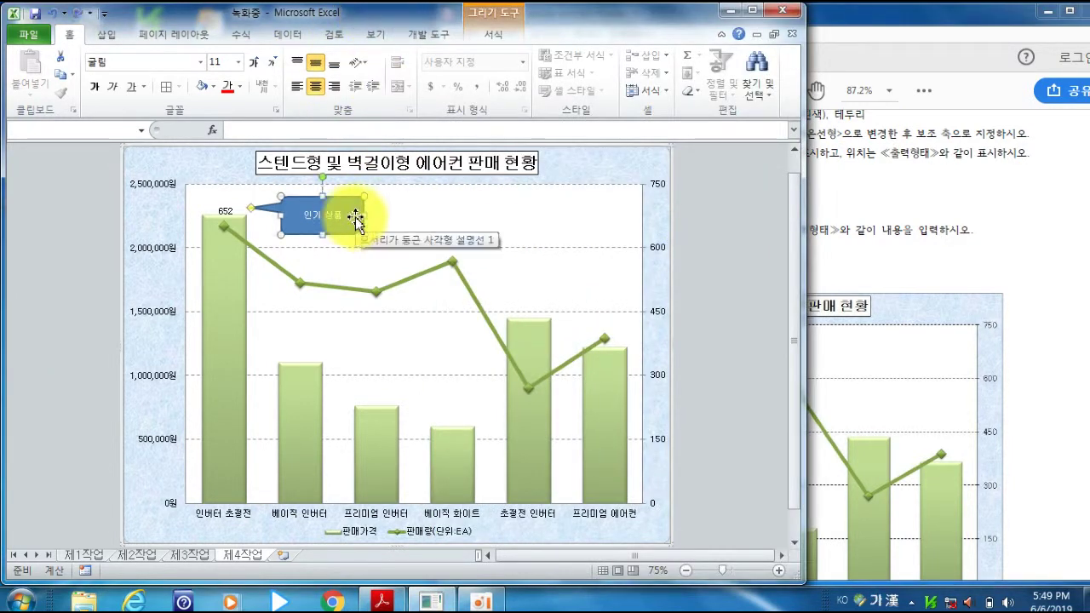
right_click(356, 217)
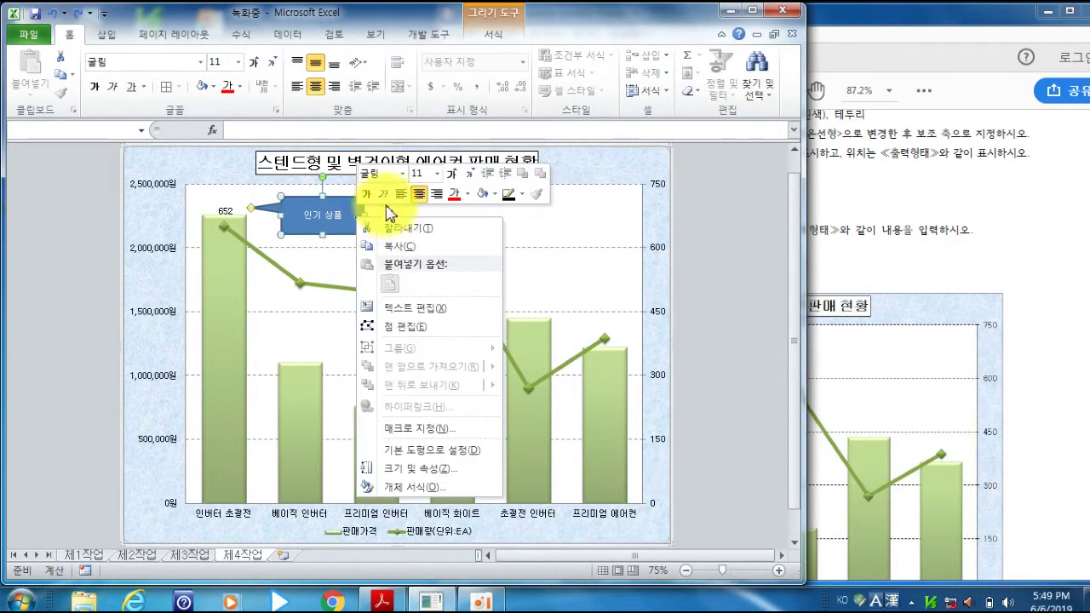
left_click(495, 195)
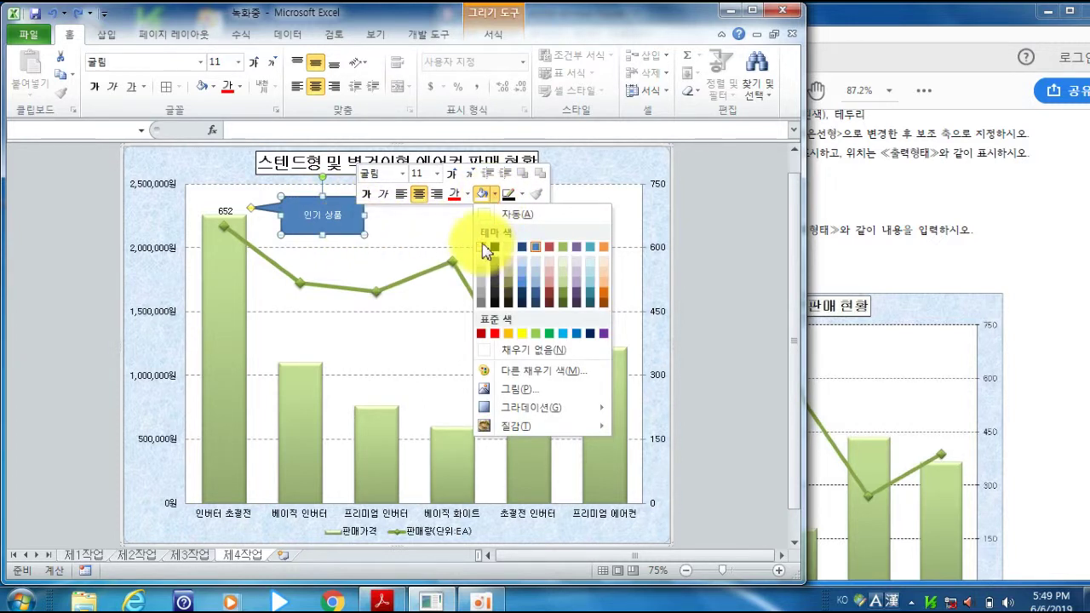
left_click(483, 248)
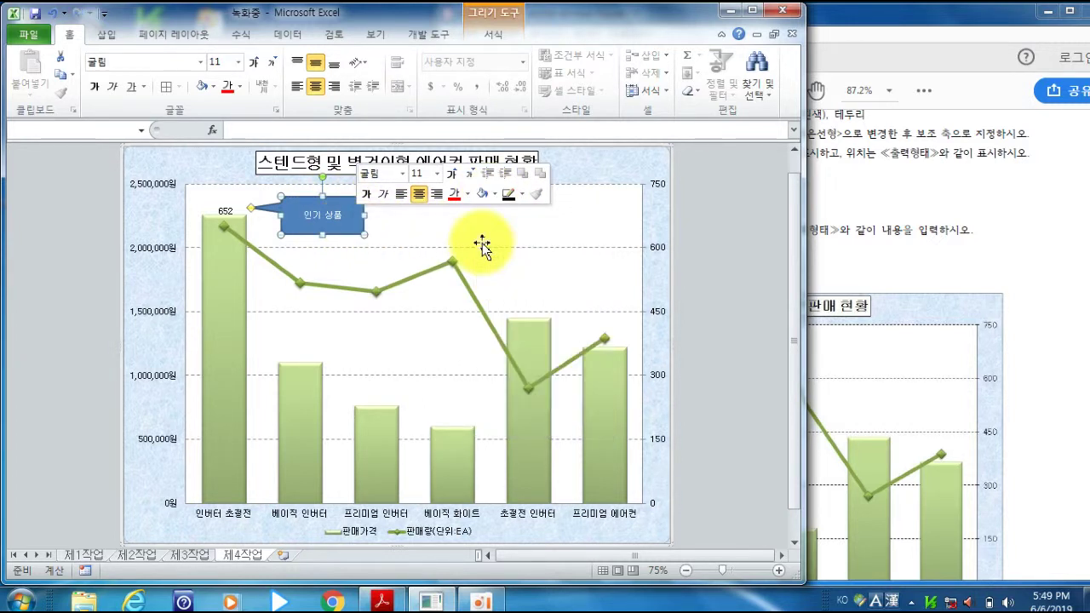
left_click(470, 194)
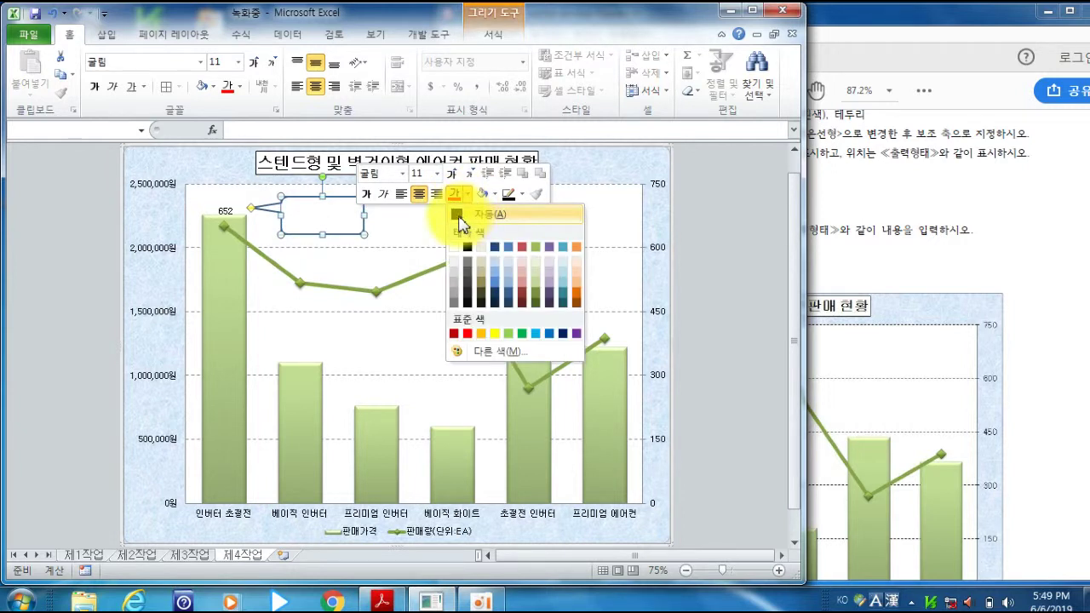
left_click(469, 247)
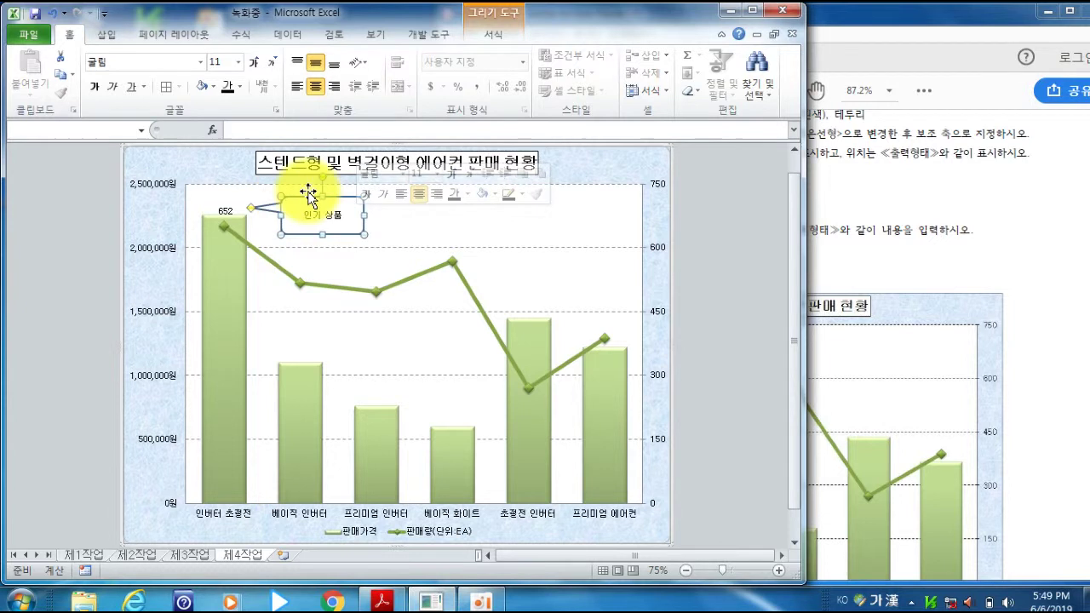
left_click(338, 254)
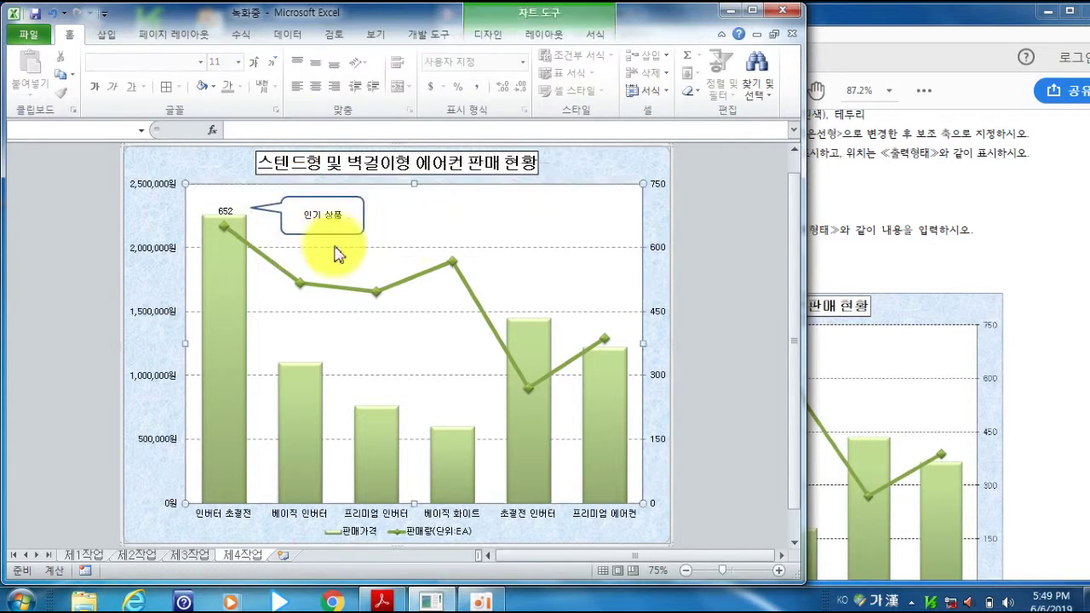
- Compare the chart with the sample output and the sheet-order note in the PDF, then return to Excel
left_click(914, 264)
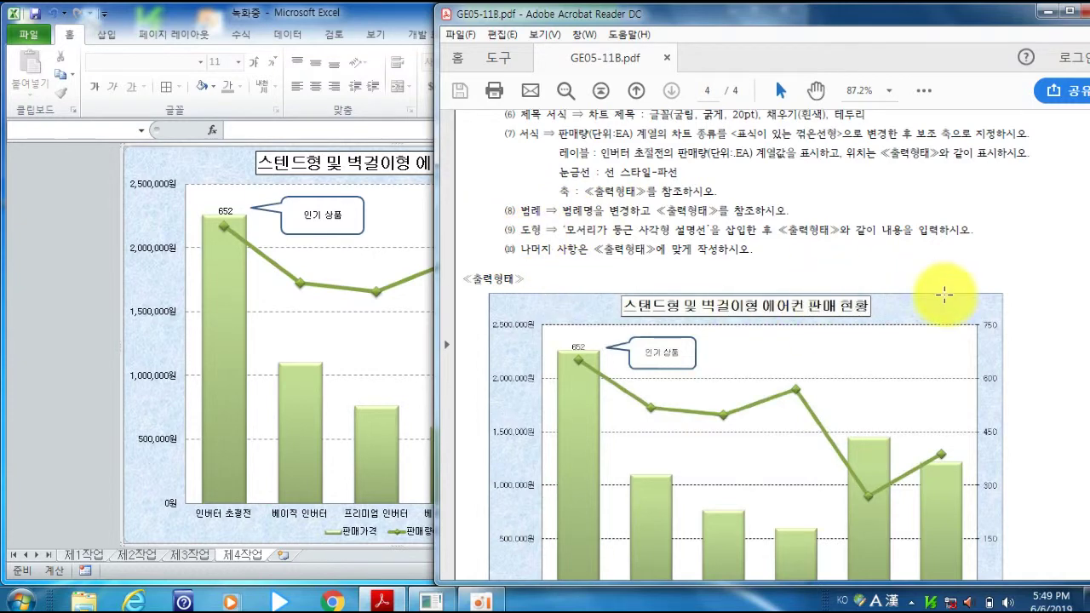
scroll(941, 296, "down", 3)
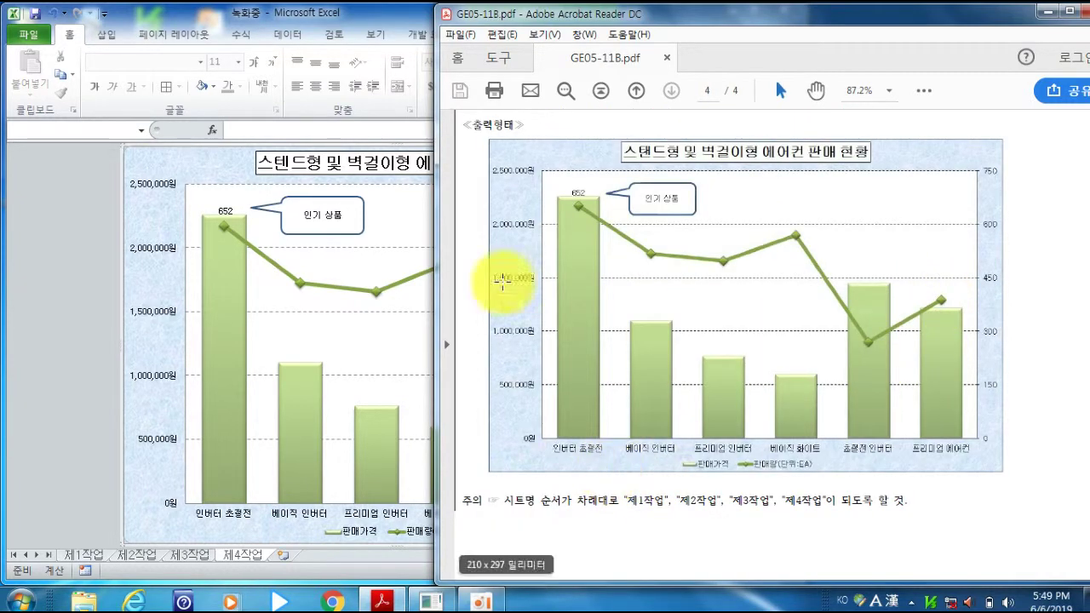
left_click(378, 20)
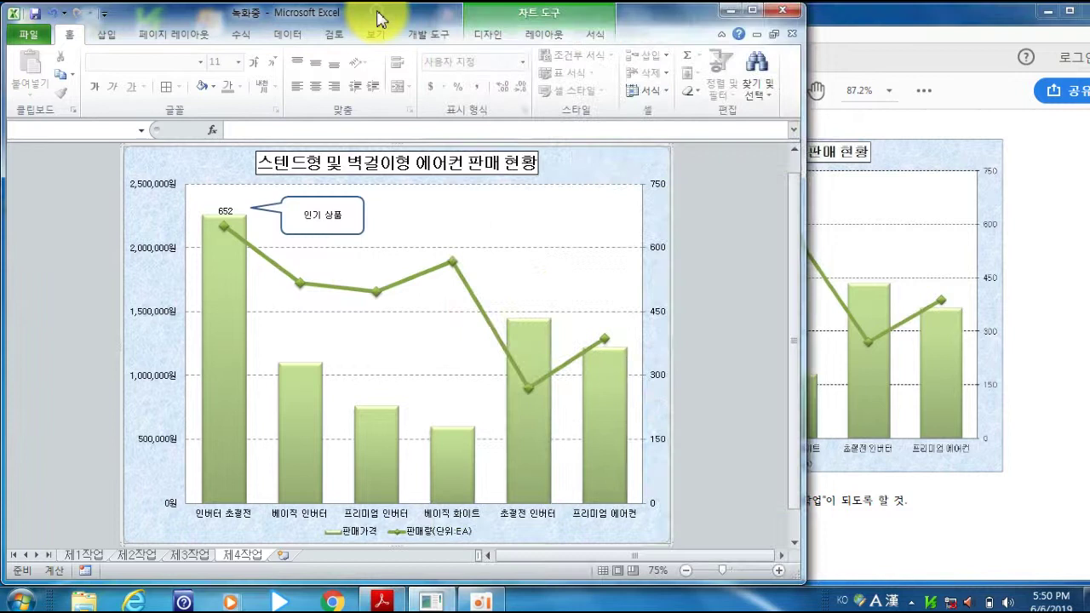